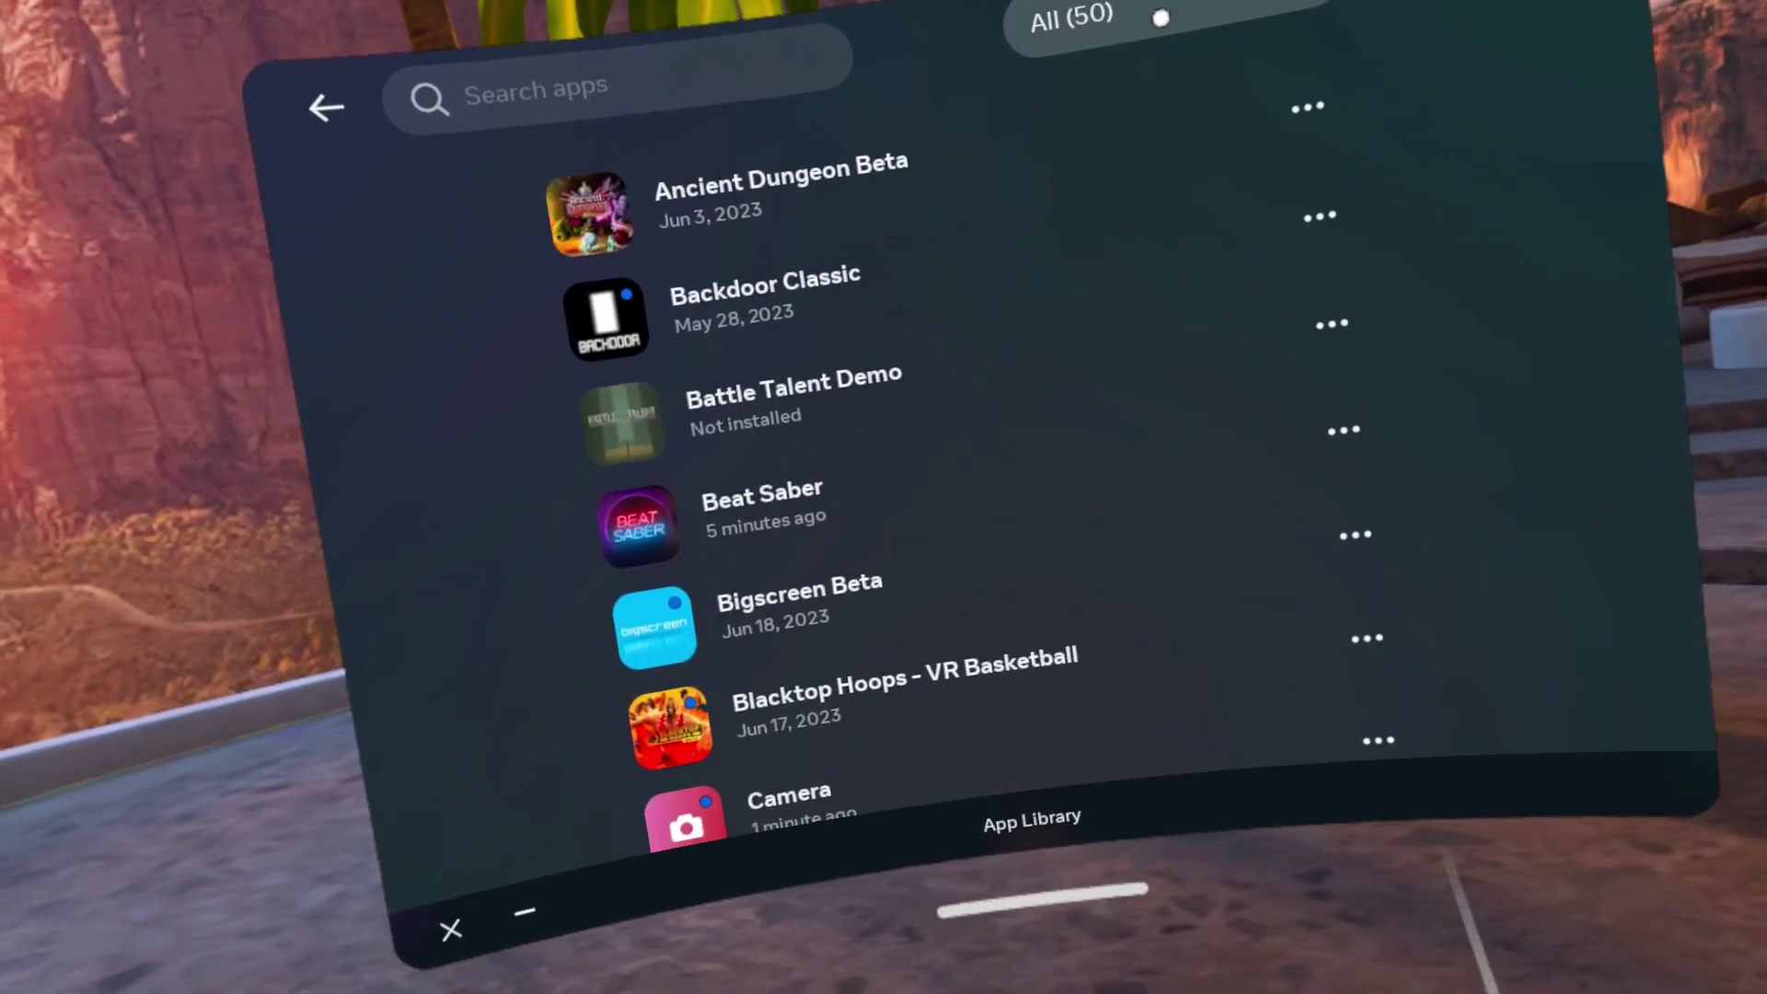
Filter the App Library from All (50) to Unknown Sources and launch SideQuest
click(1161, 18)
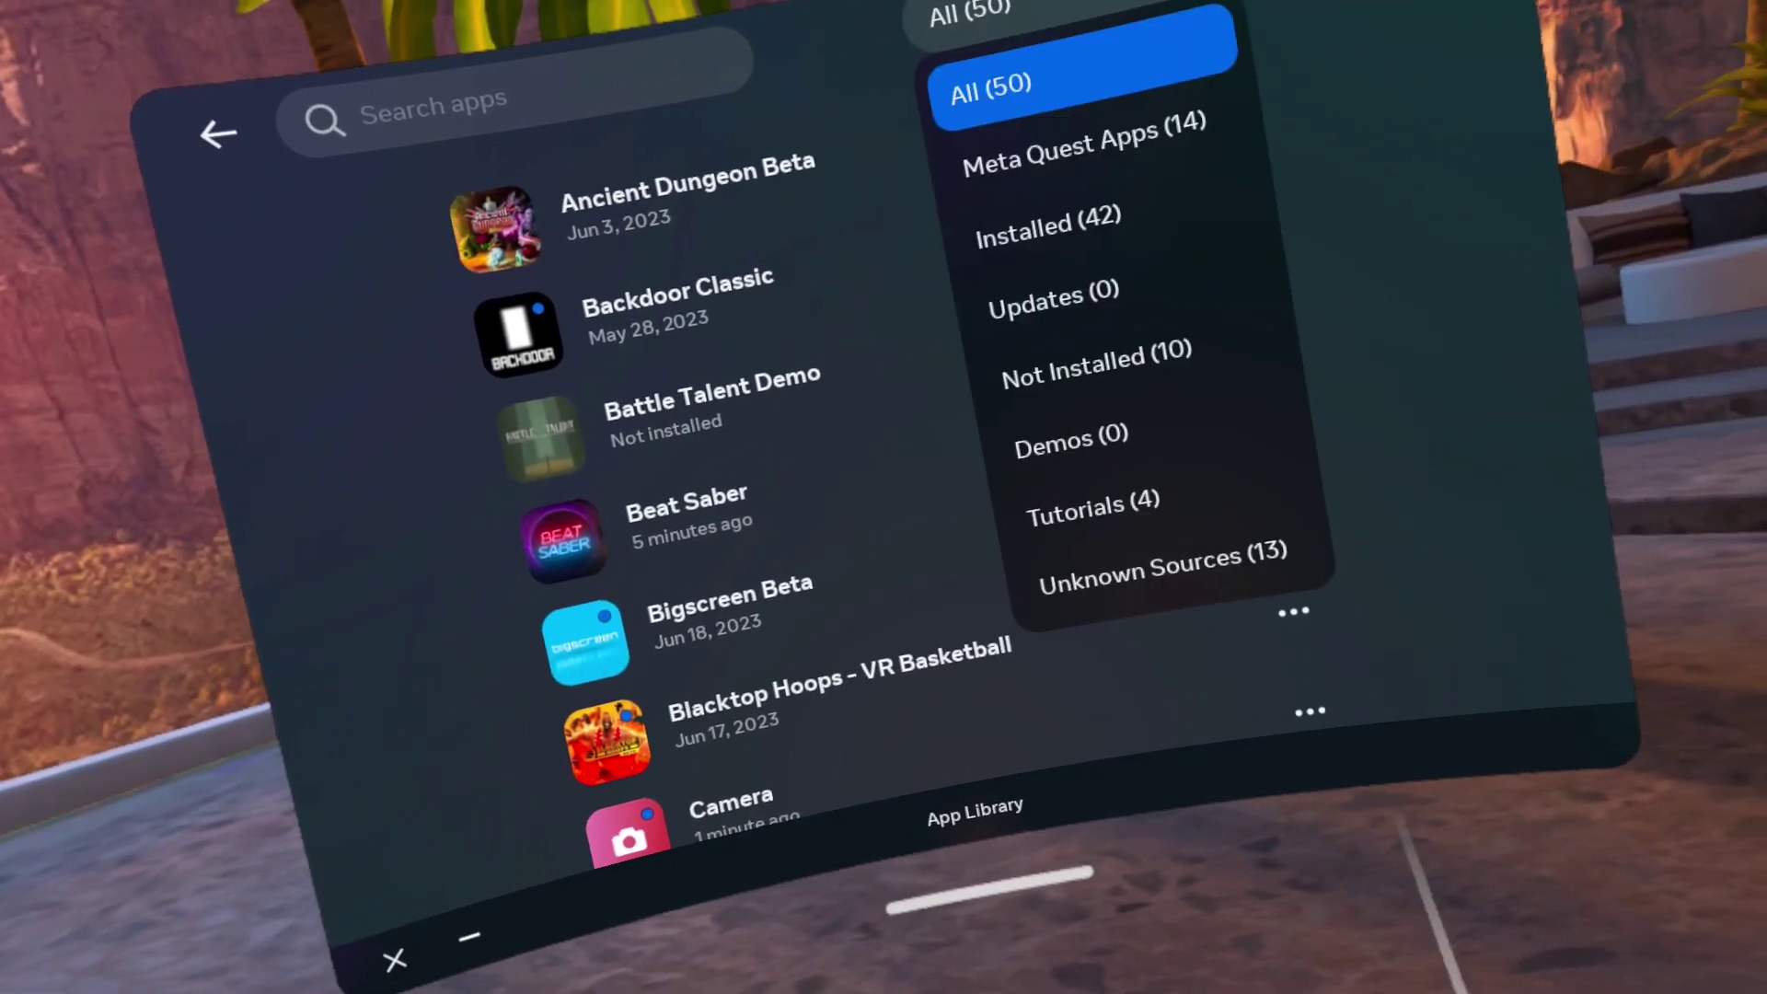
click(1062, 571)
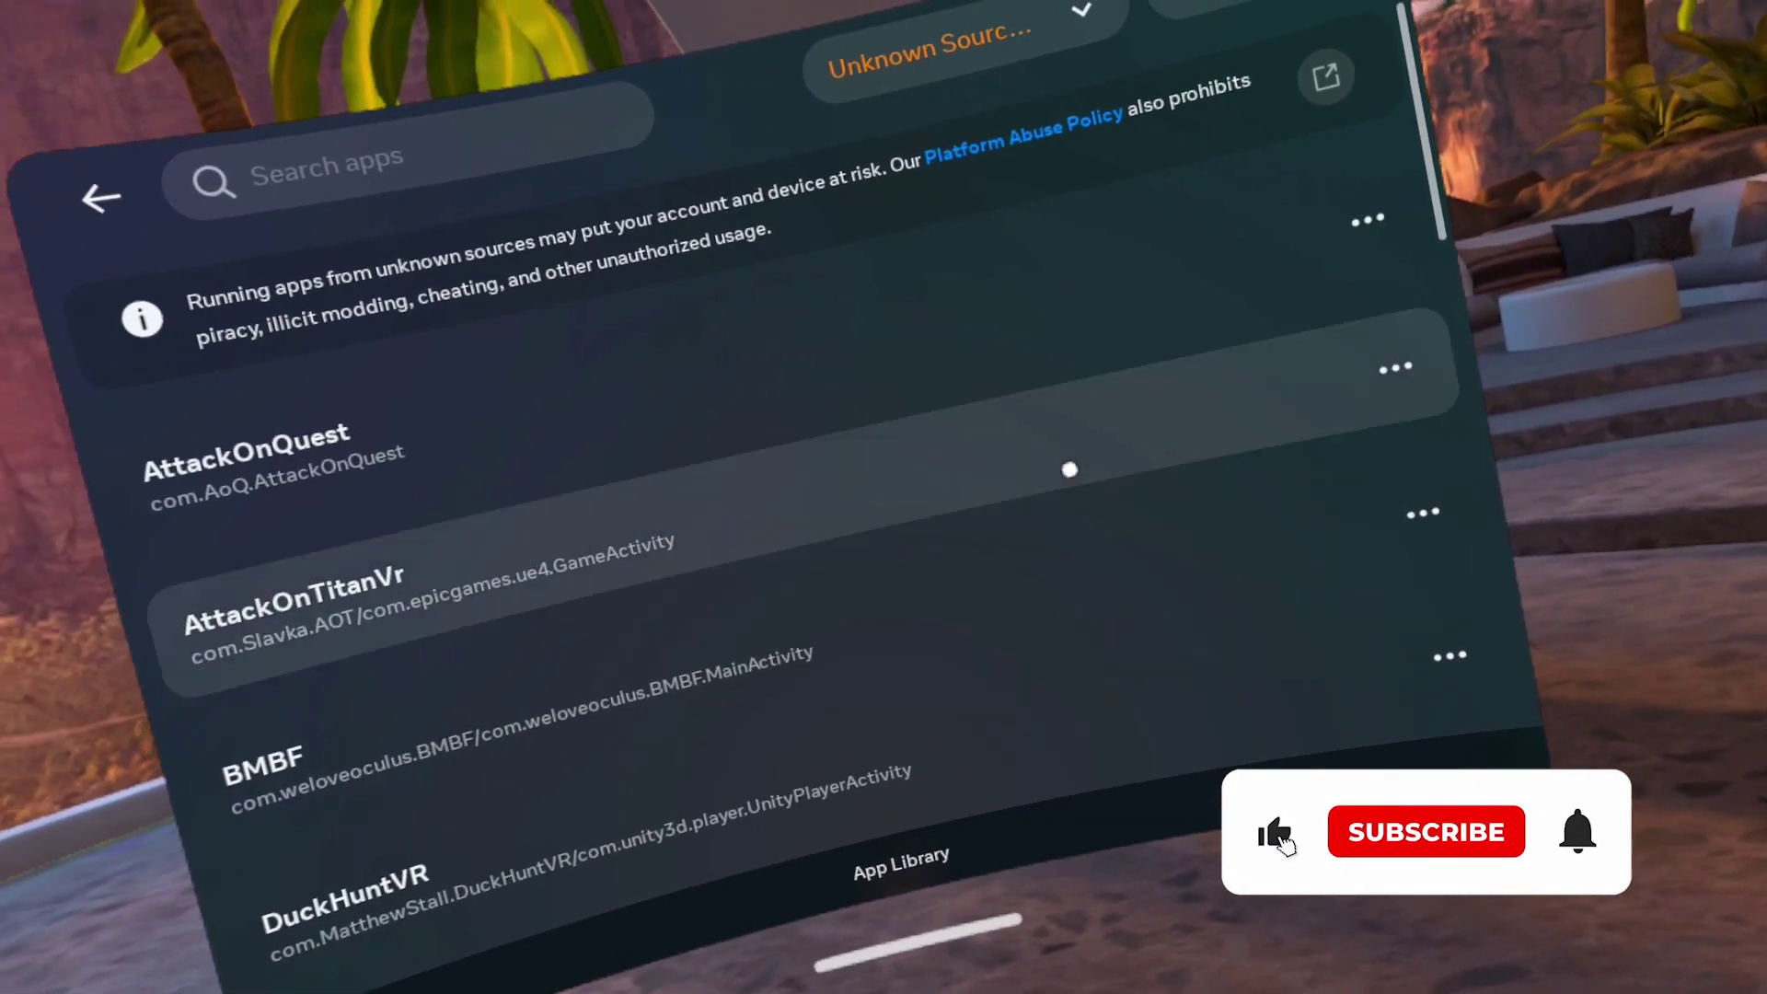
scroll(958, 690, down, 10)
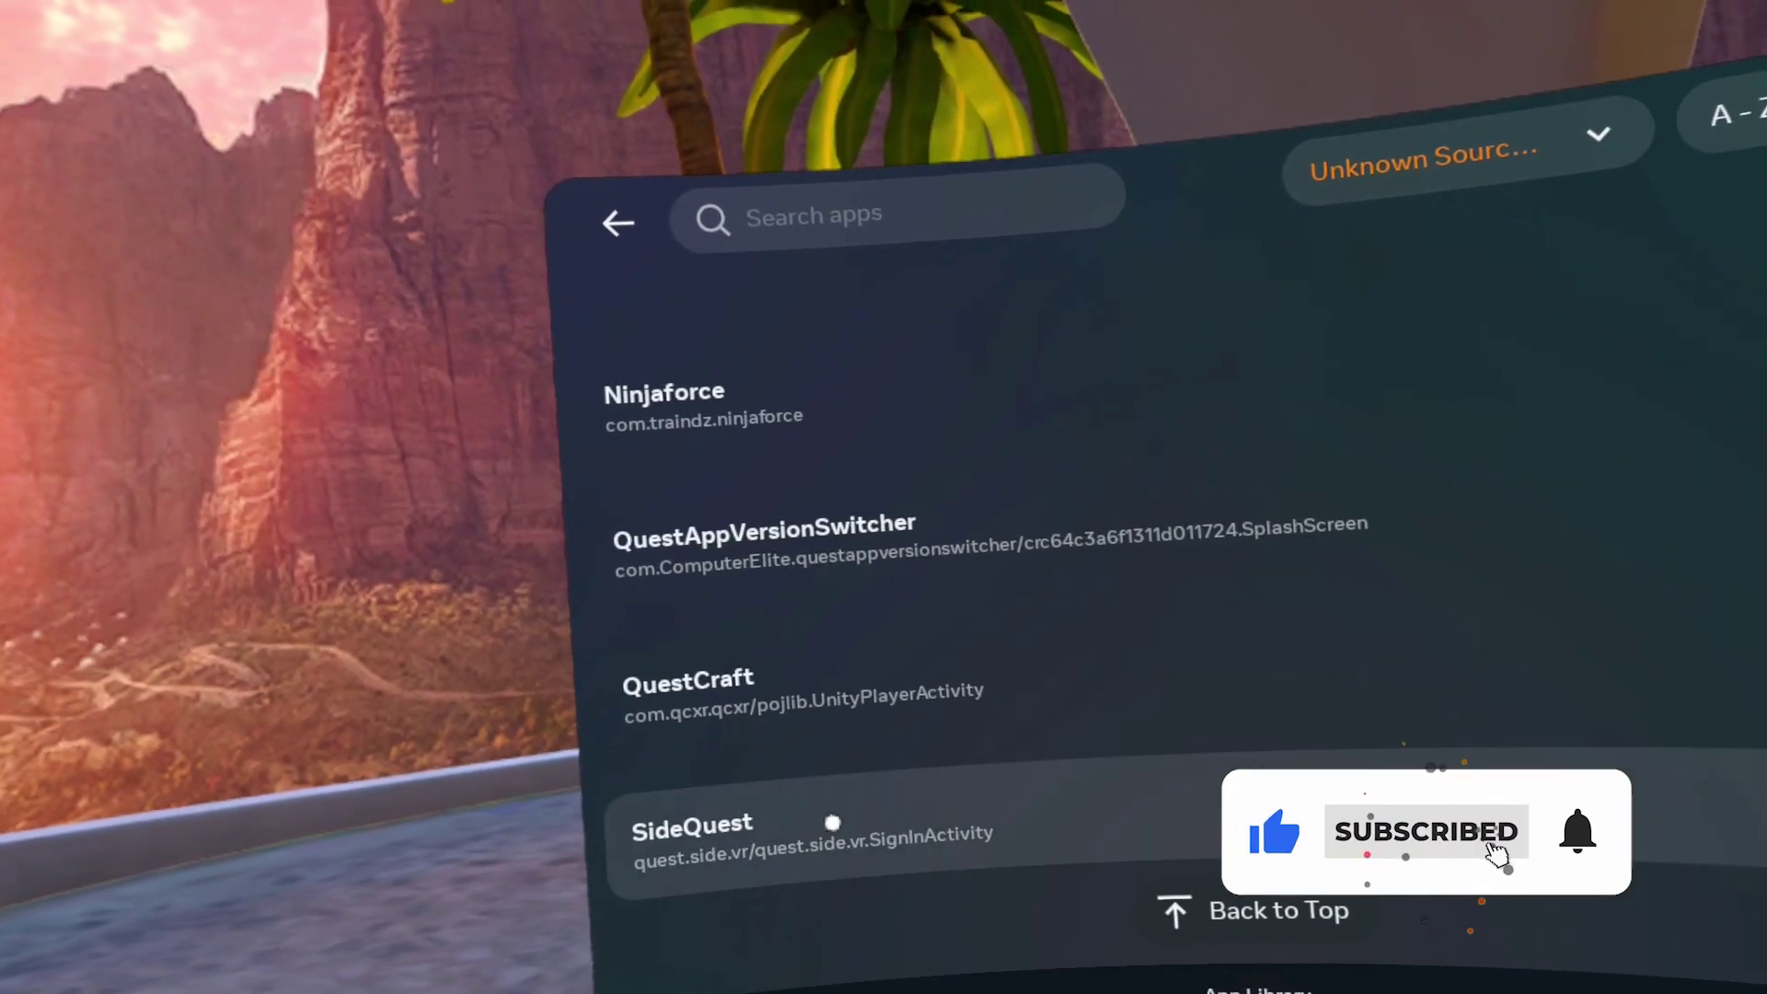
click(815, 814)
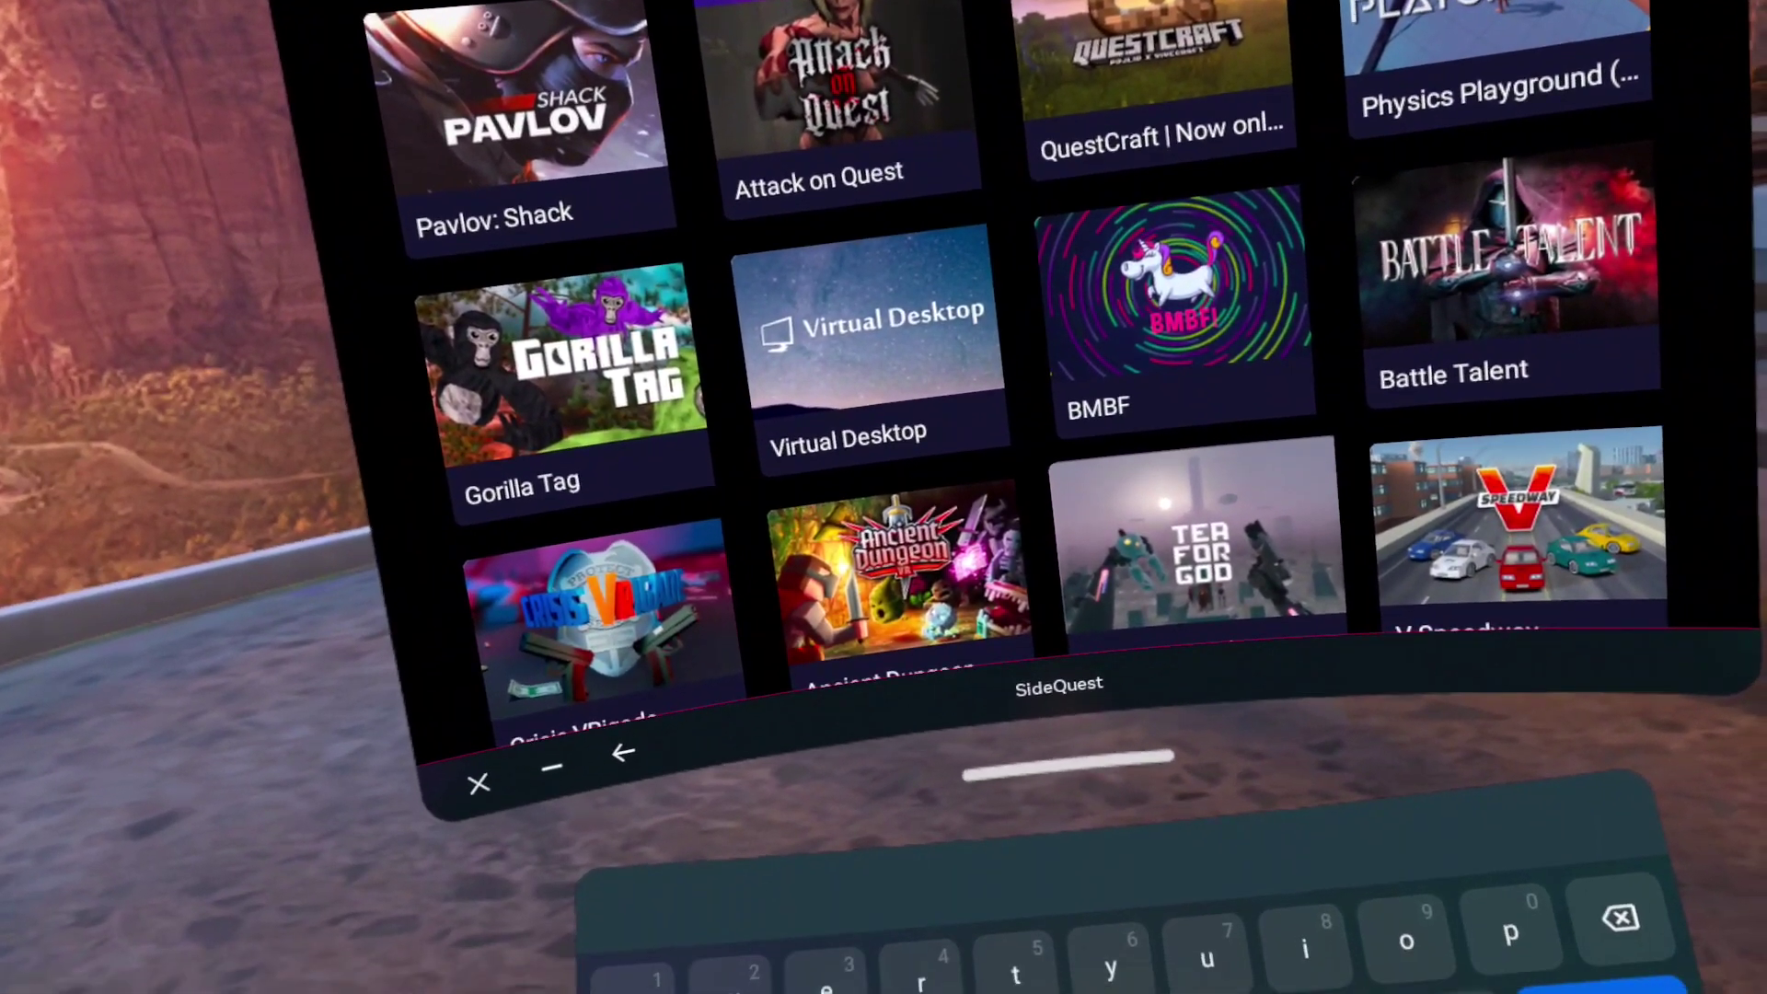
Search SideQuest for 'quest' and scroll down to the QuestAppVersionSwitcher listing
text(qu)
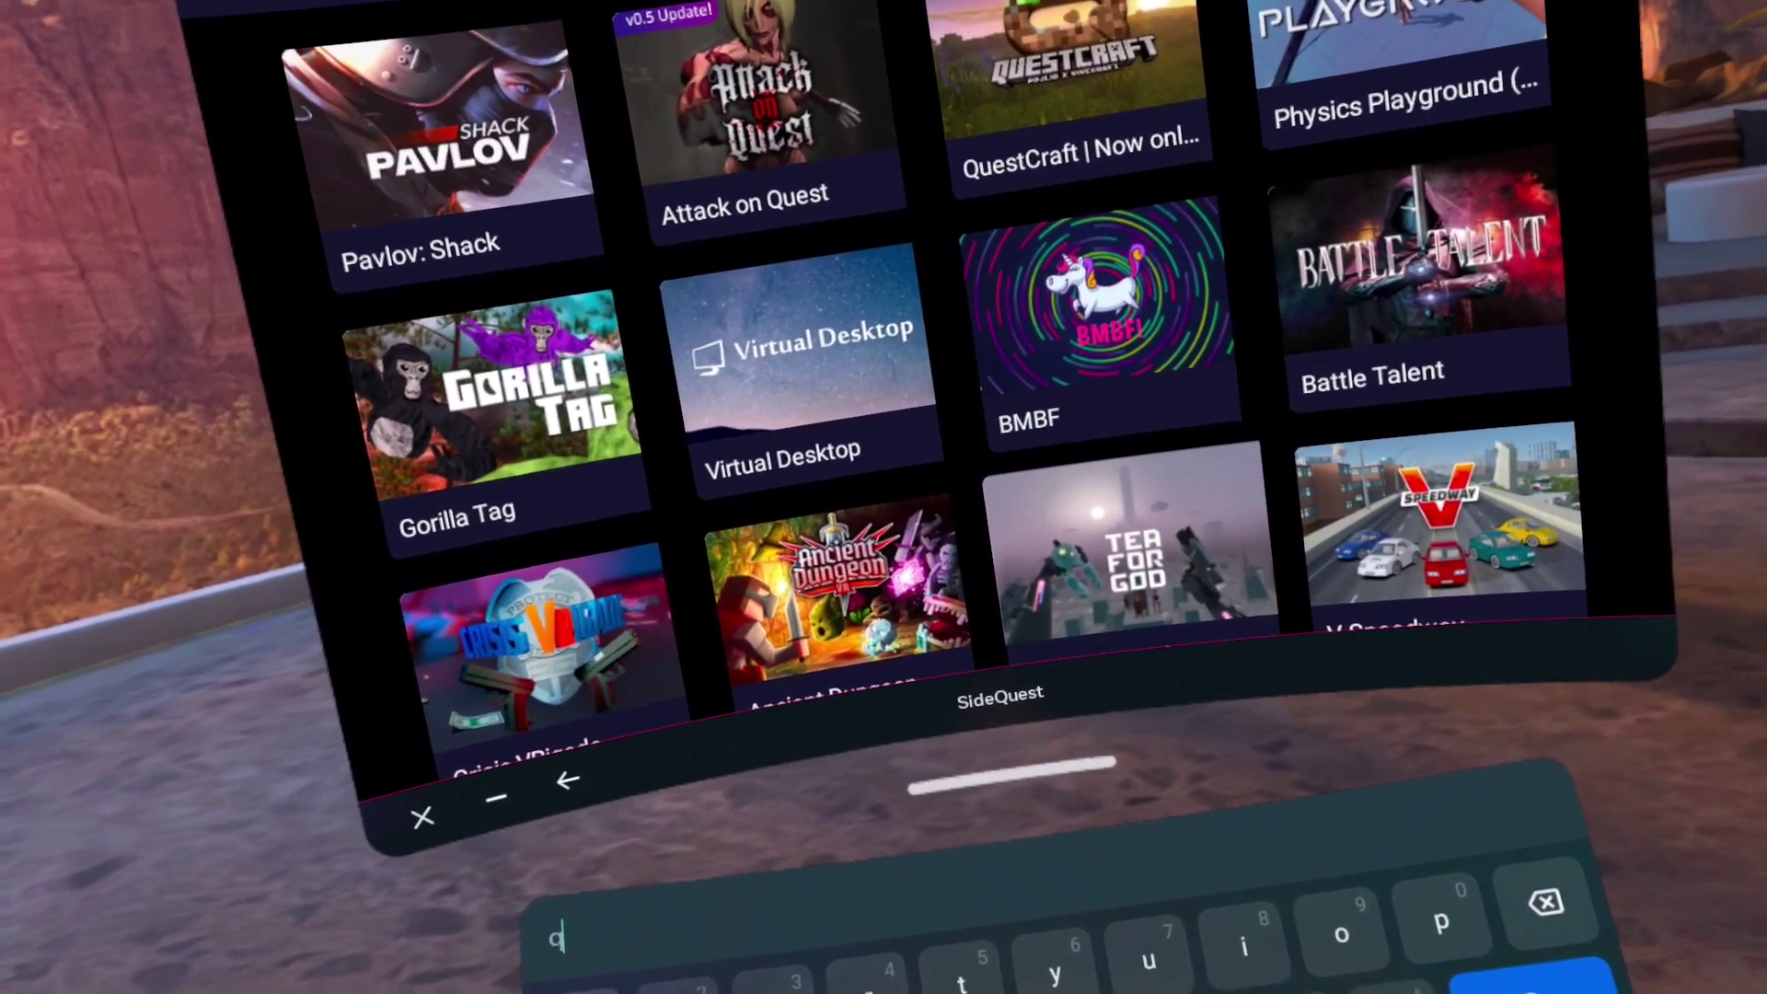
text(est)
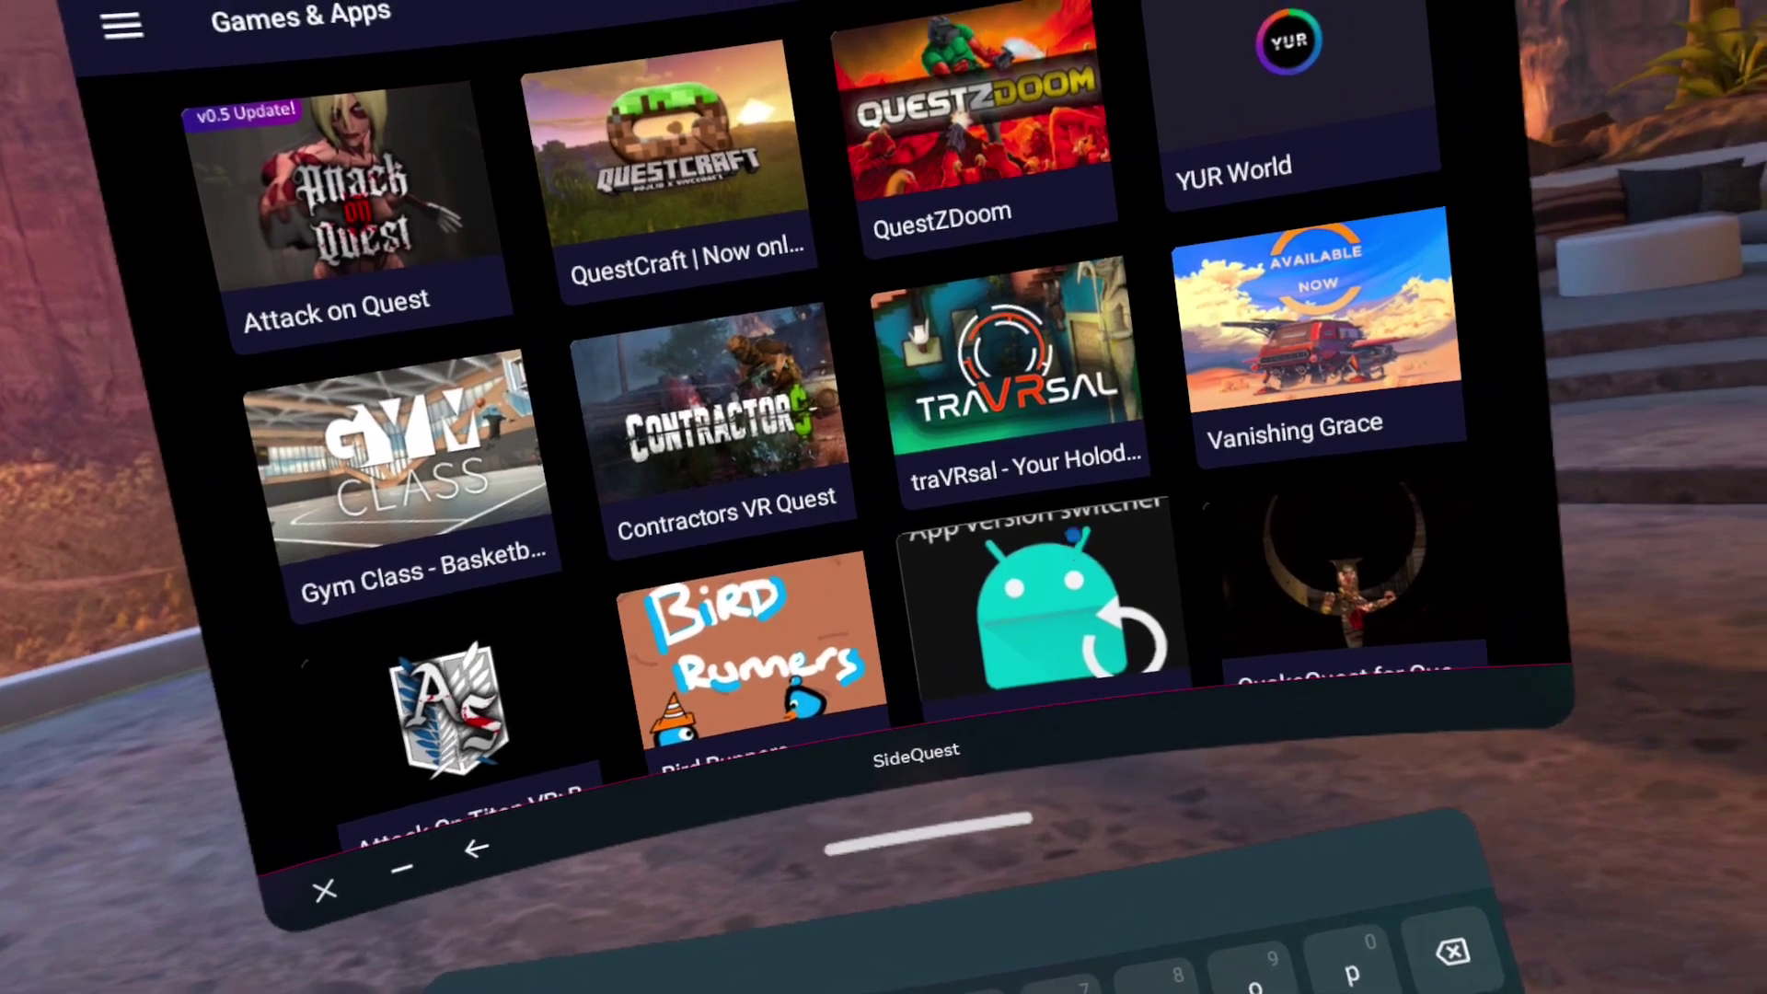
scroll(921, 516, down, 3)
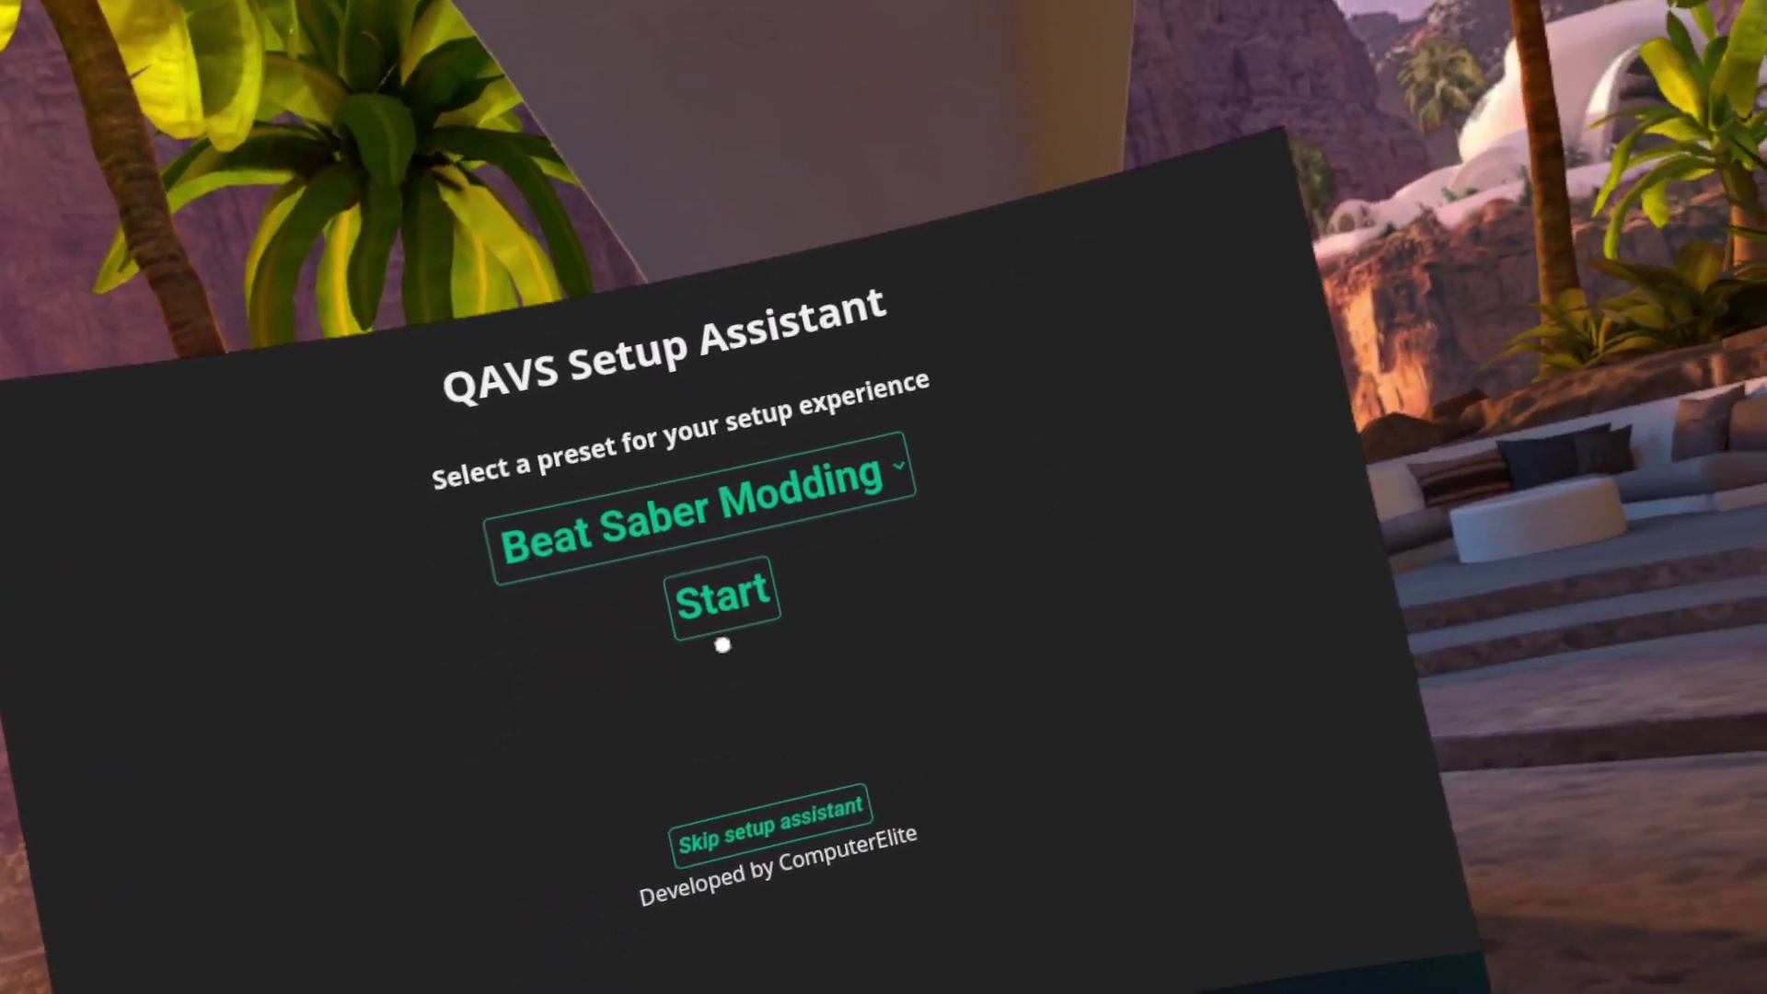
Start the Beat Saber Modding preset, then mod the downloaded Beat Saber 1.28.0
click(795, 600)
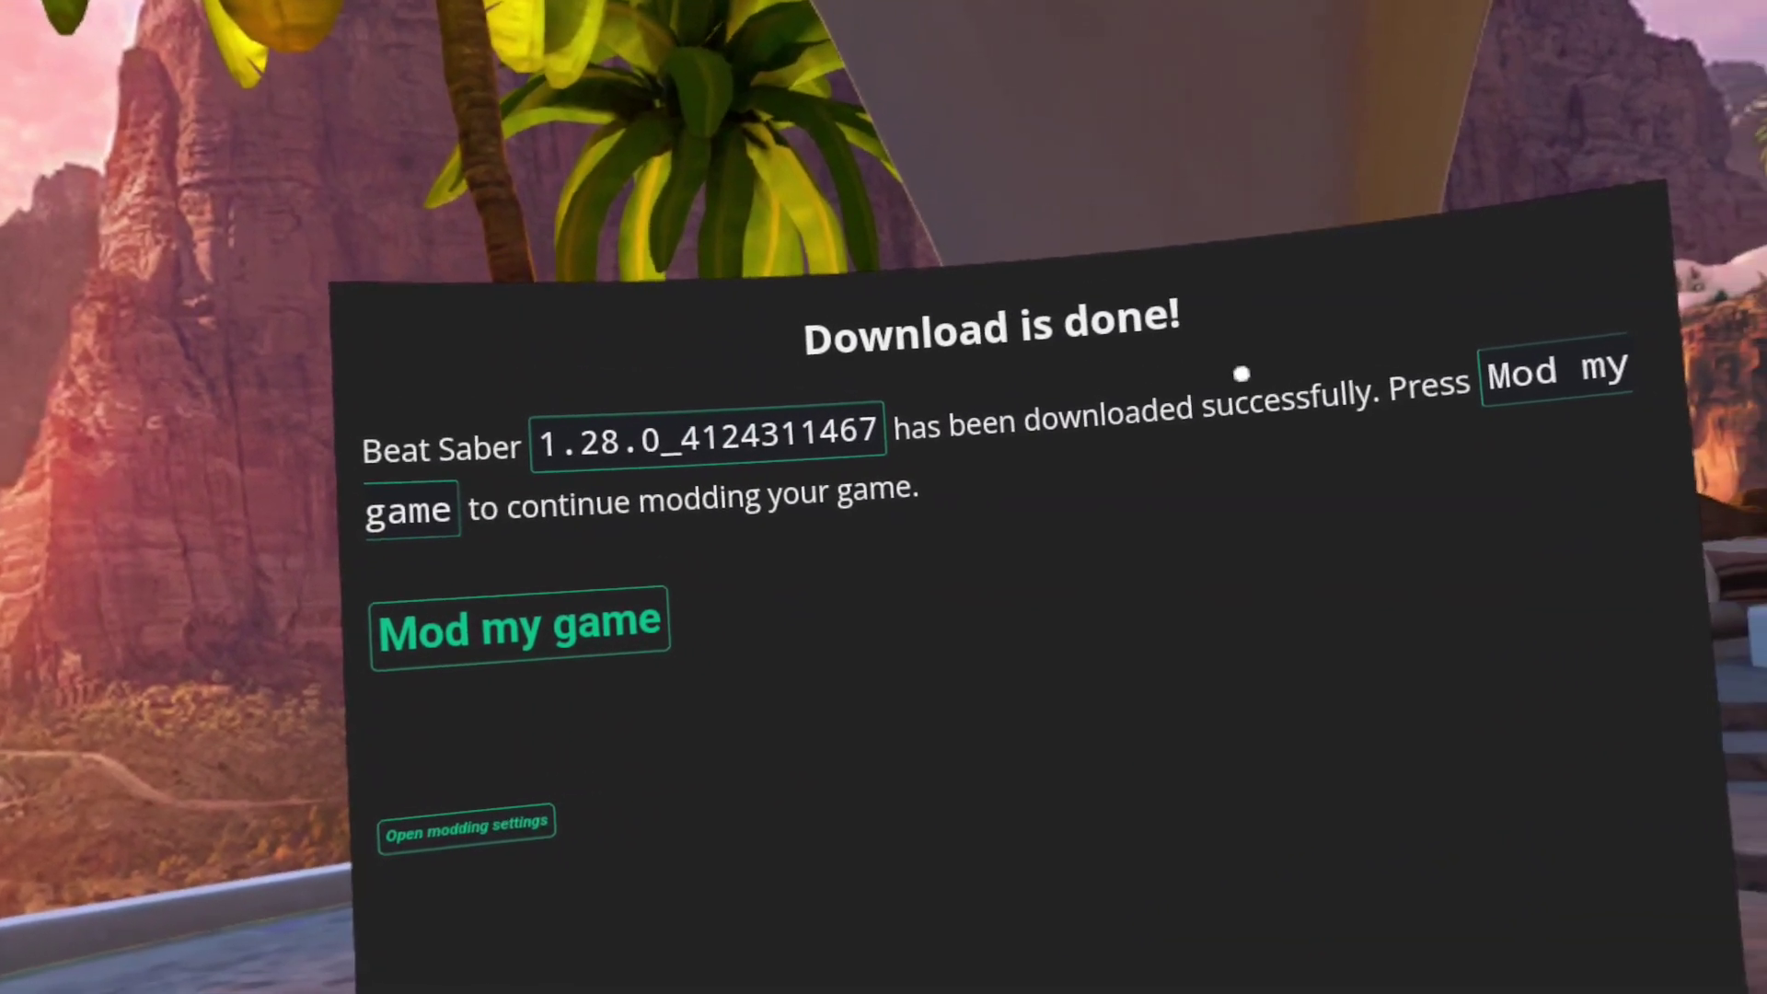
click(608, 594)
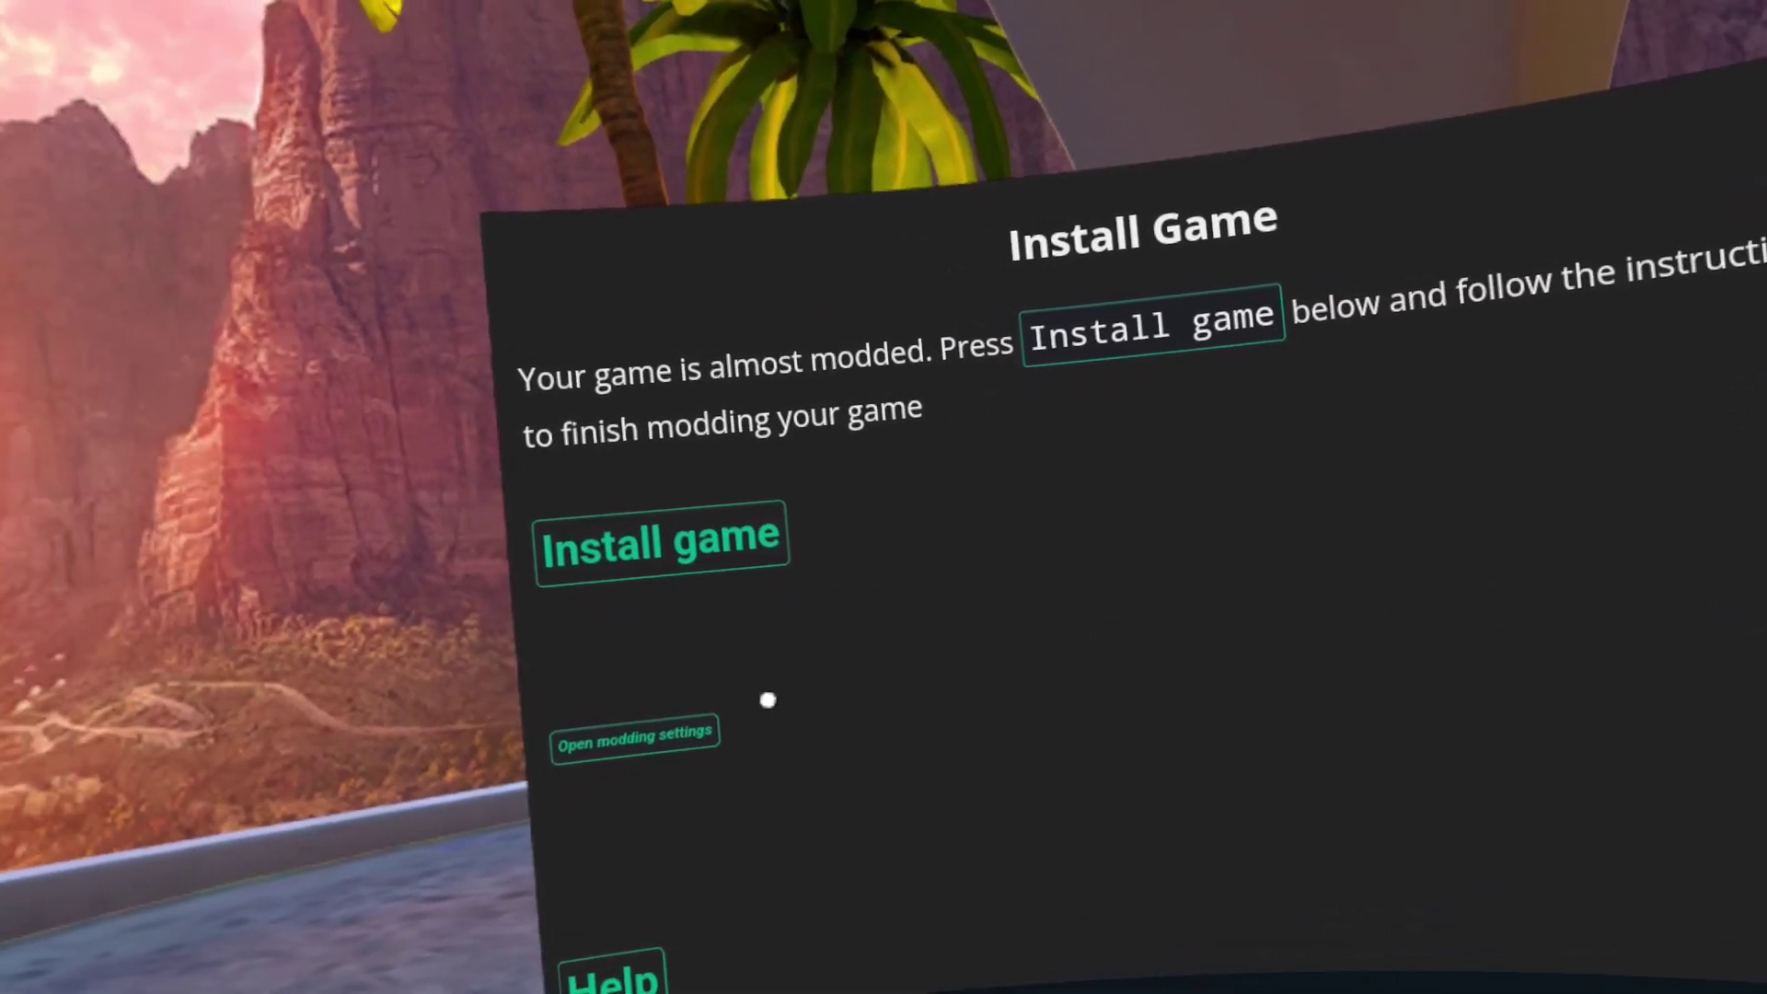
Install the patched Beat Saber 1.28.0 onto the headset
click(762, 528)
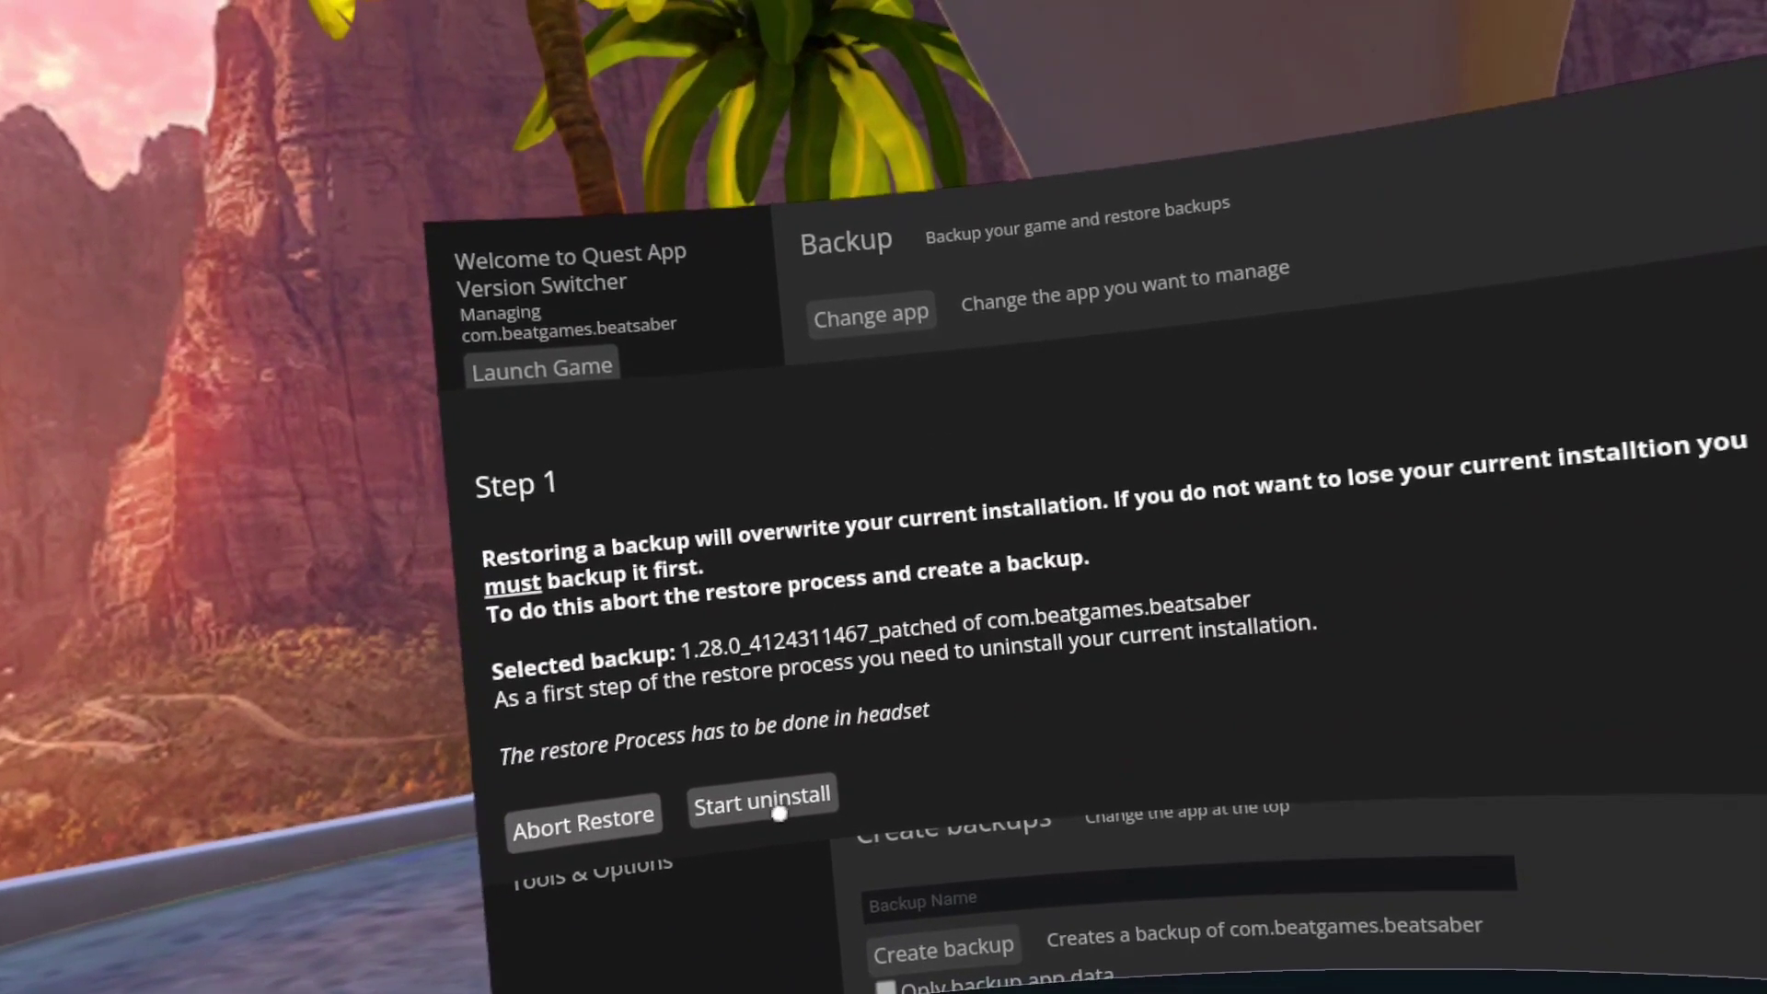
Uninstall the current Beat Saber, then install the modded 1.28.0 backup
click(780, 812)
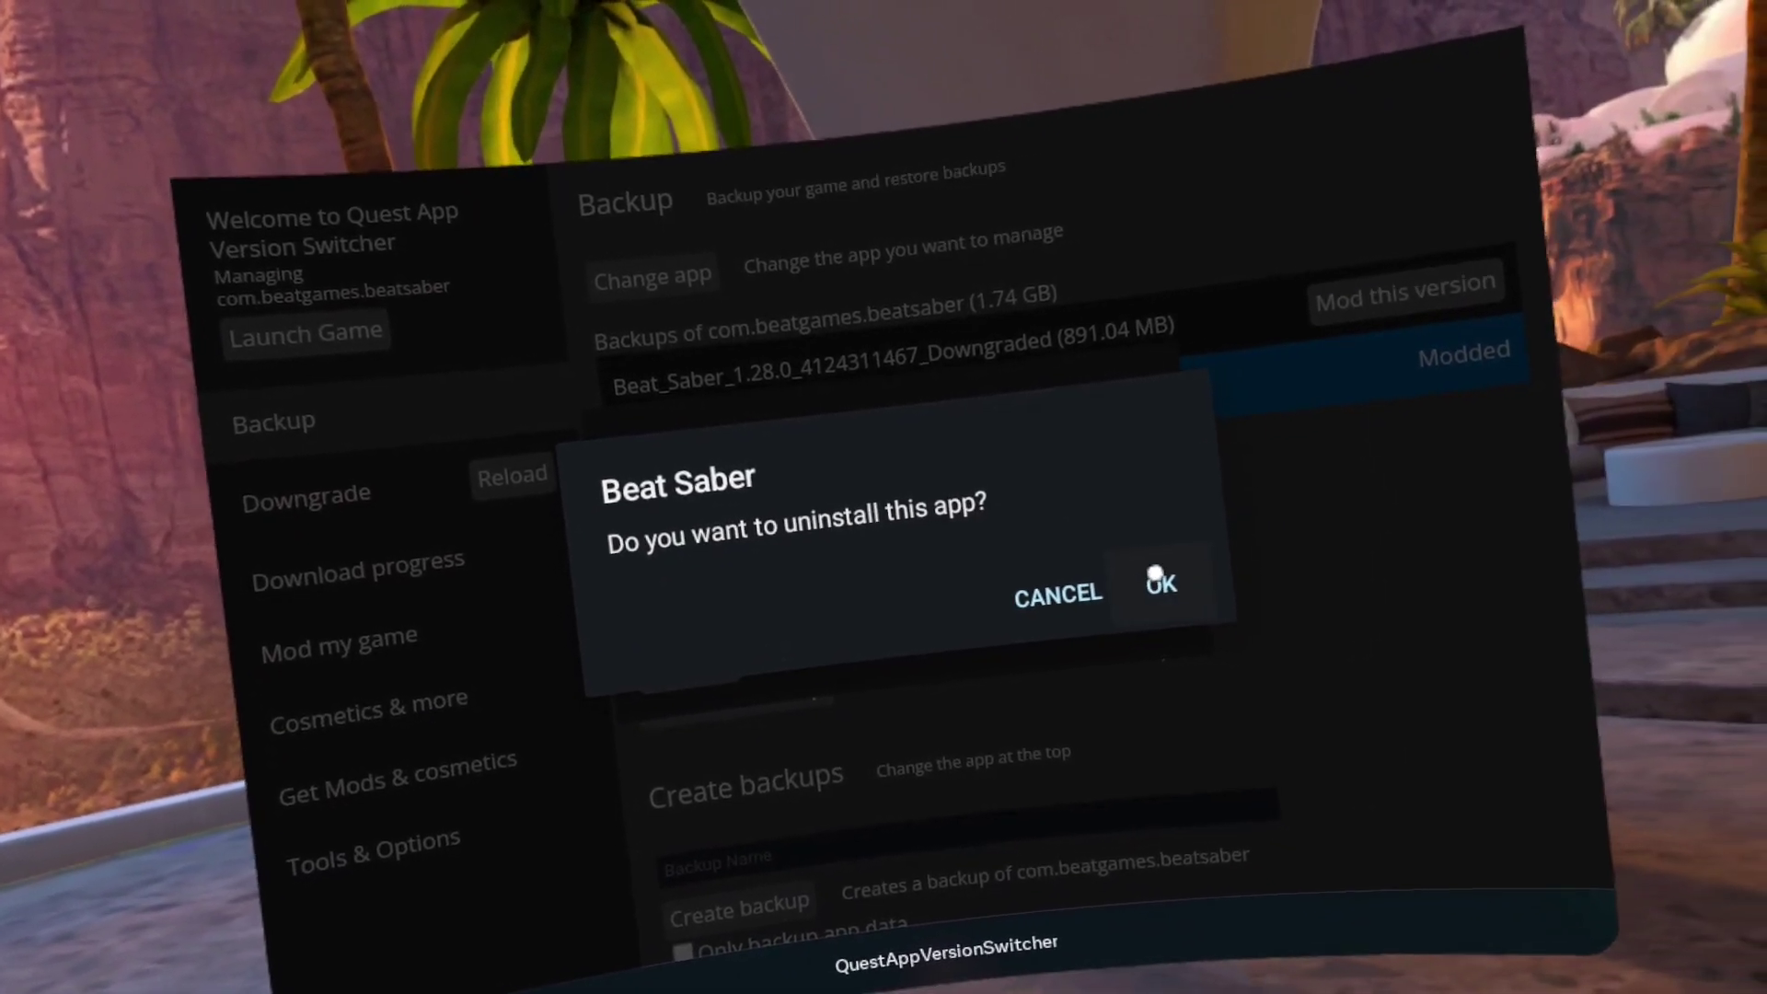
click(1157, 580)
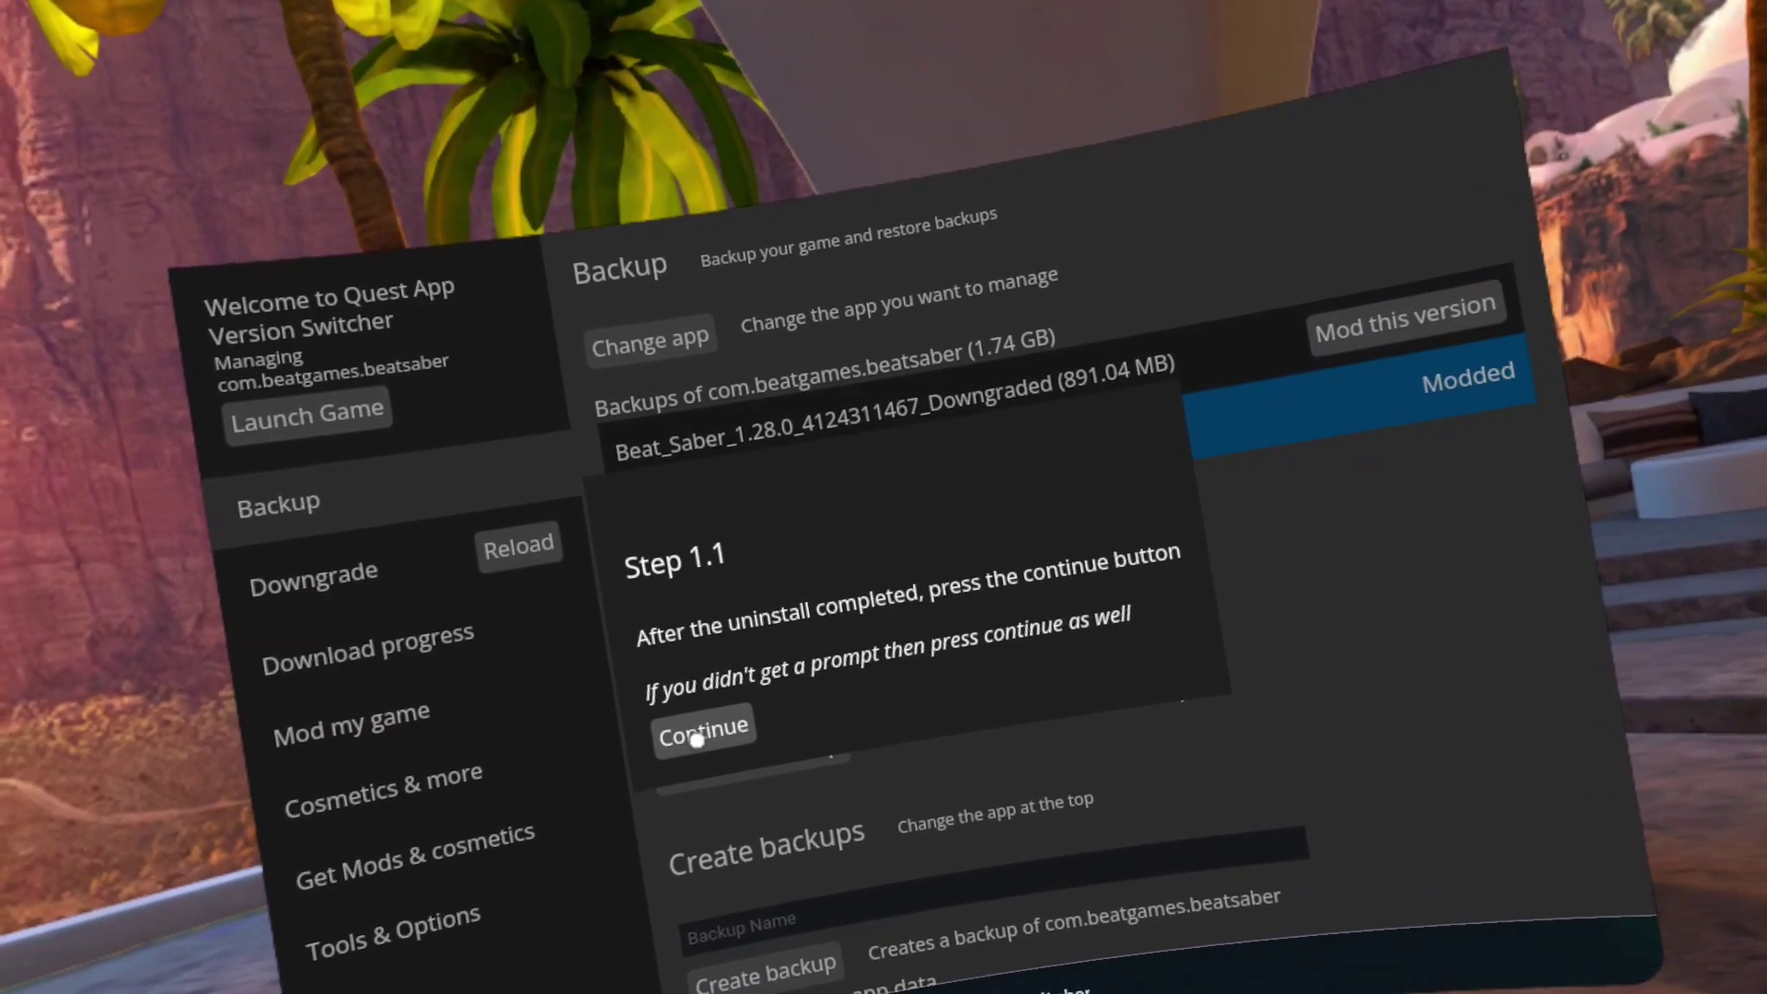
click(751, 702)
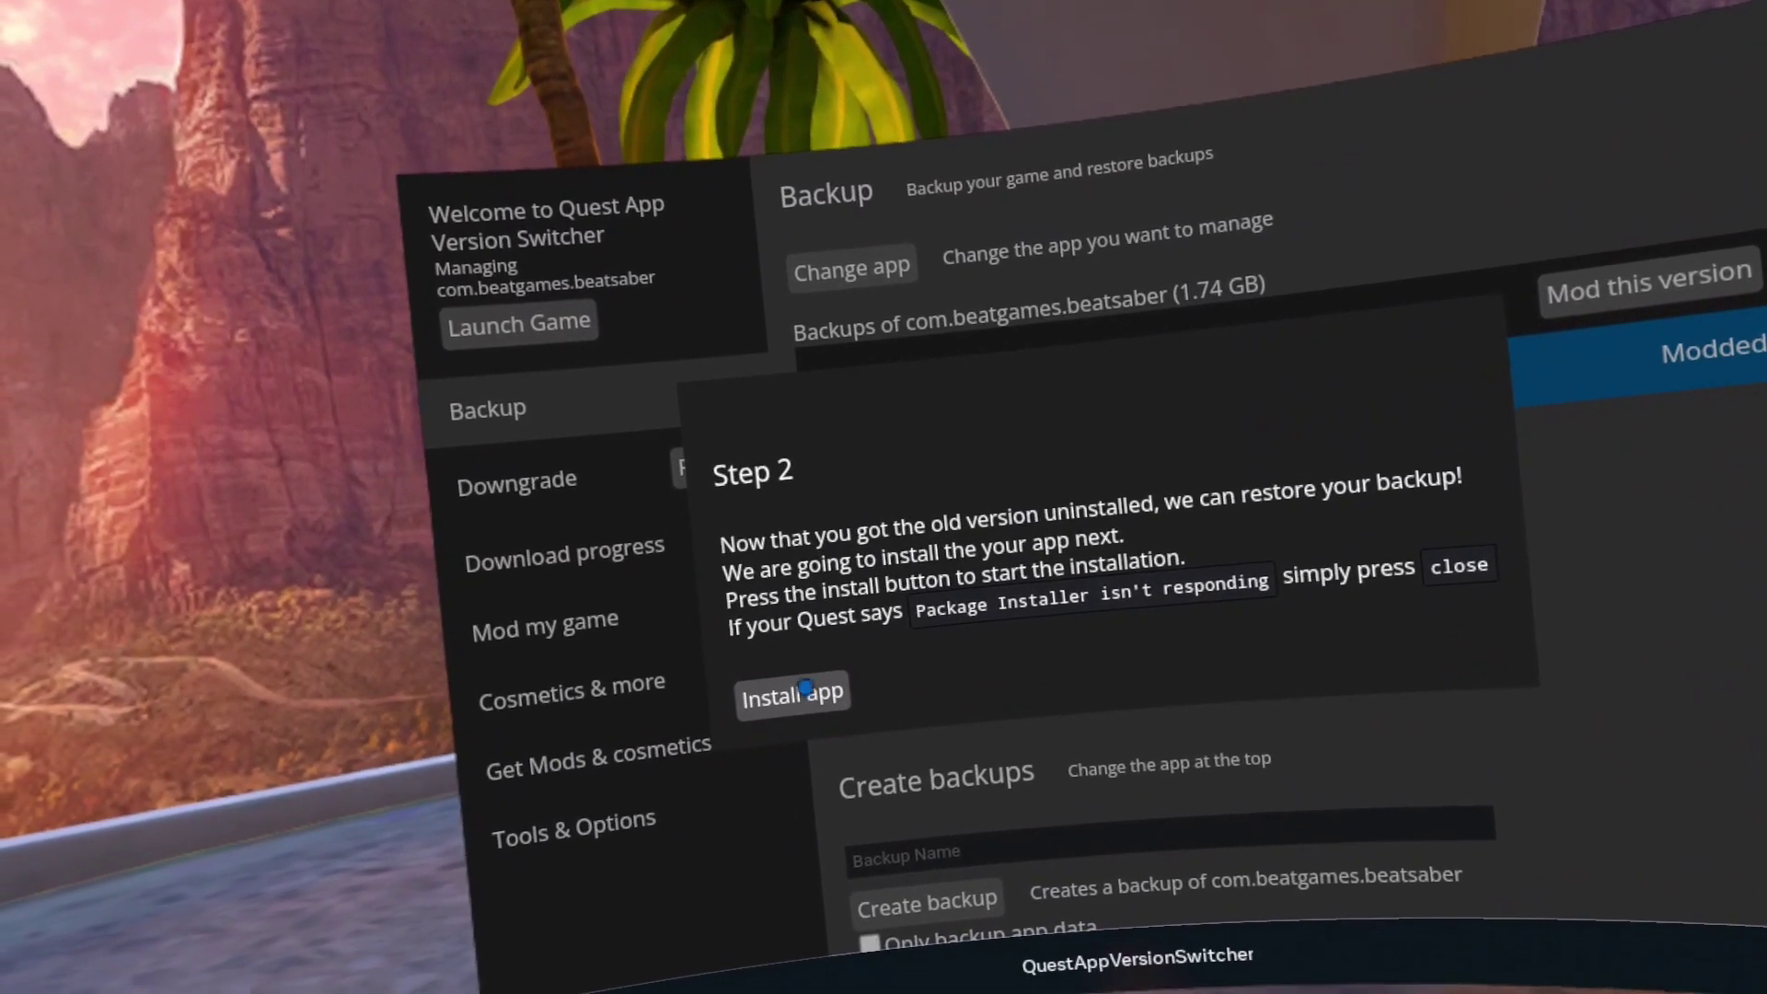
click(776, 729)
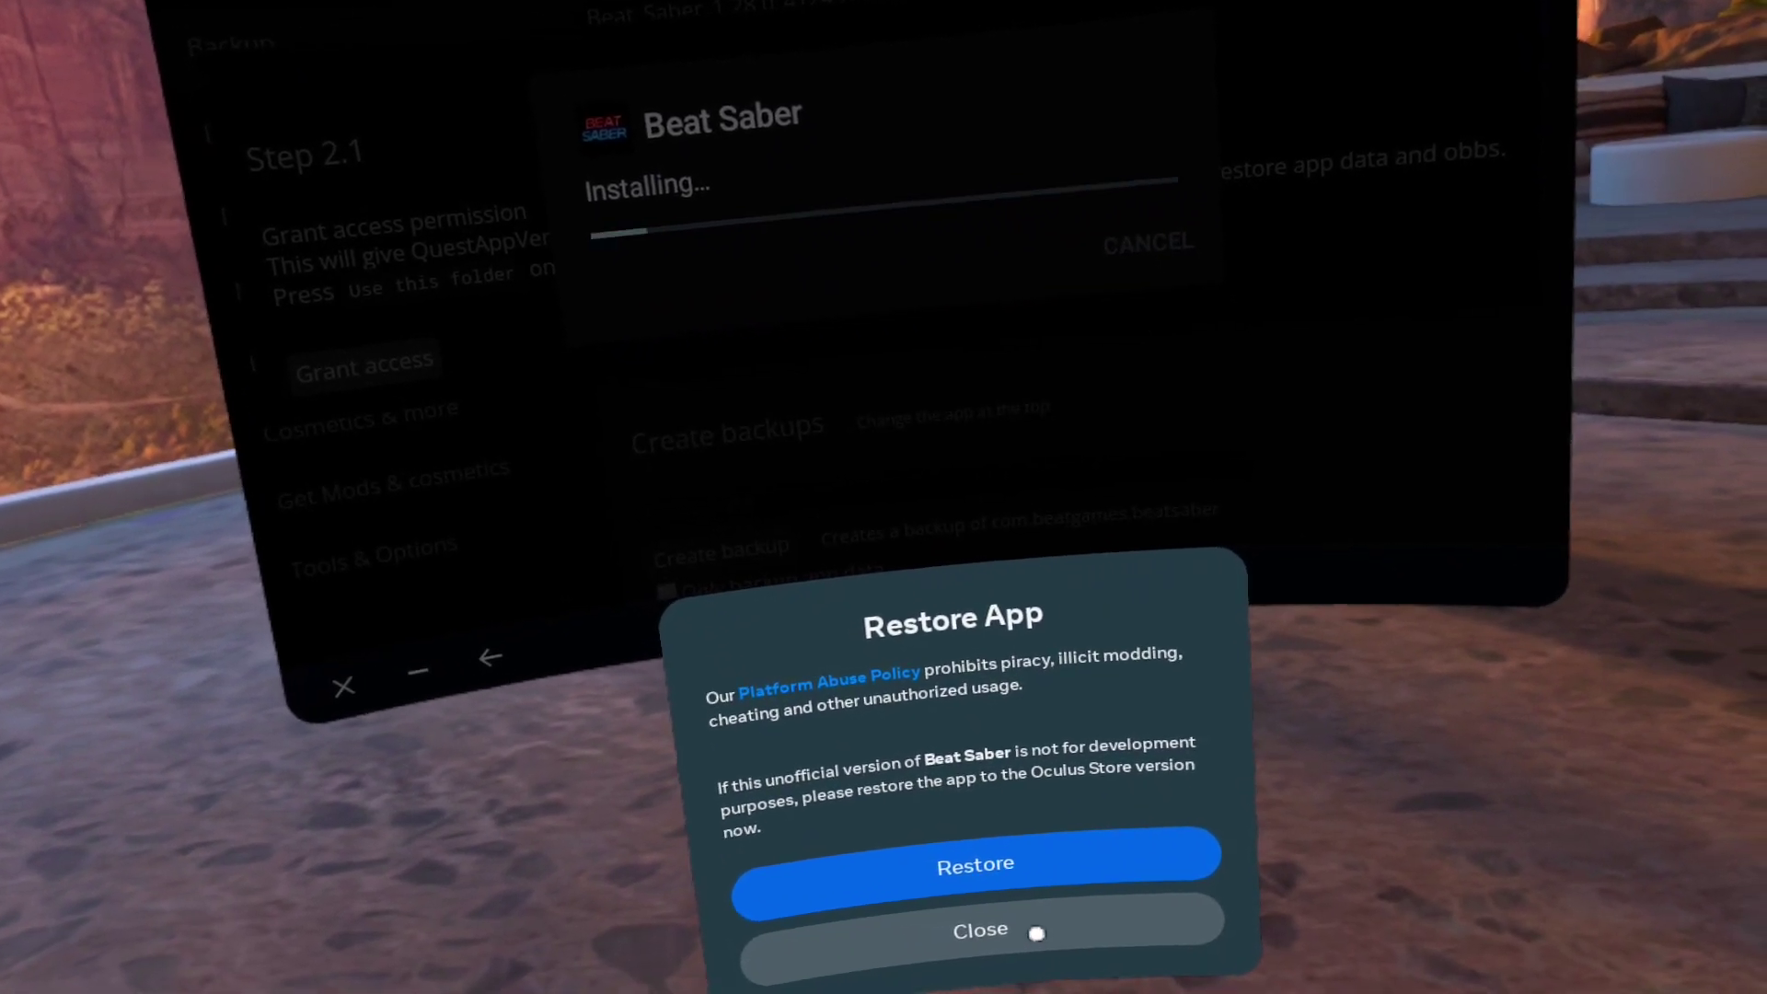
Dismiss the Restore App warning and allow QuestAppVersionSwitcher access to the obb and data folders
click(1029, 934)
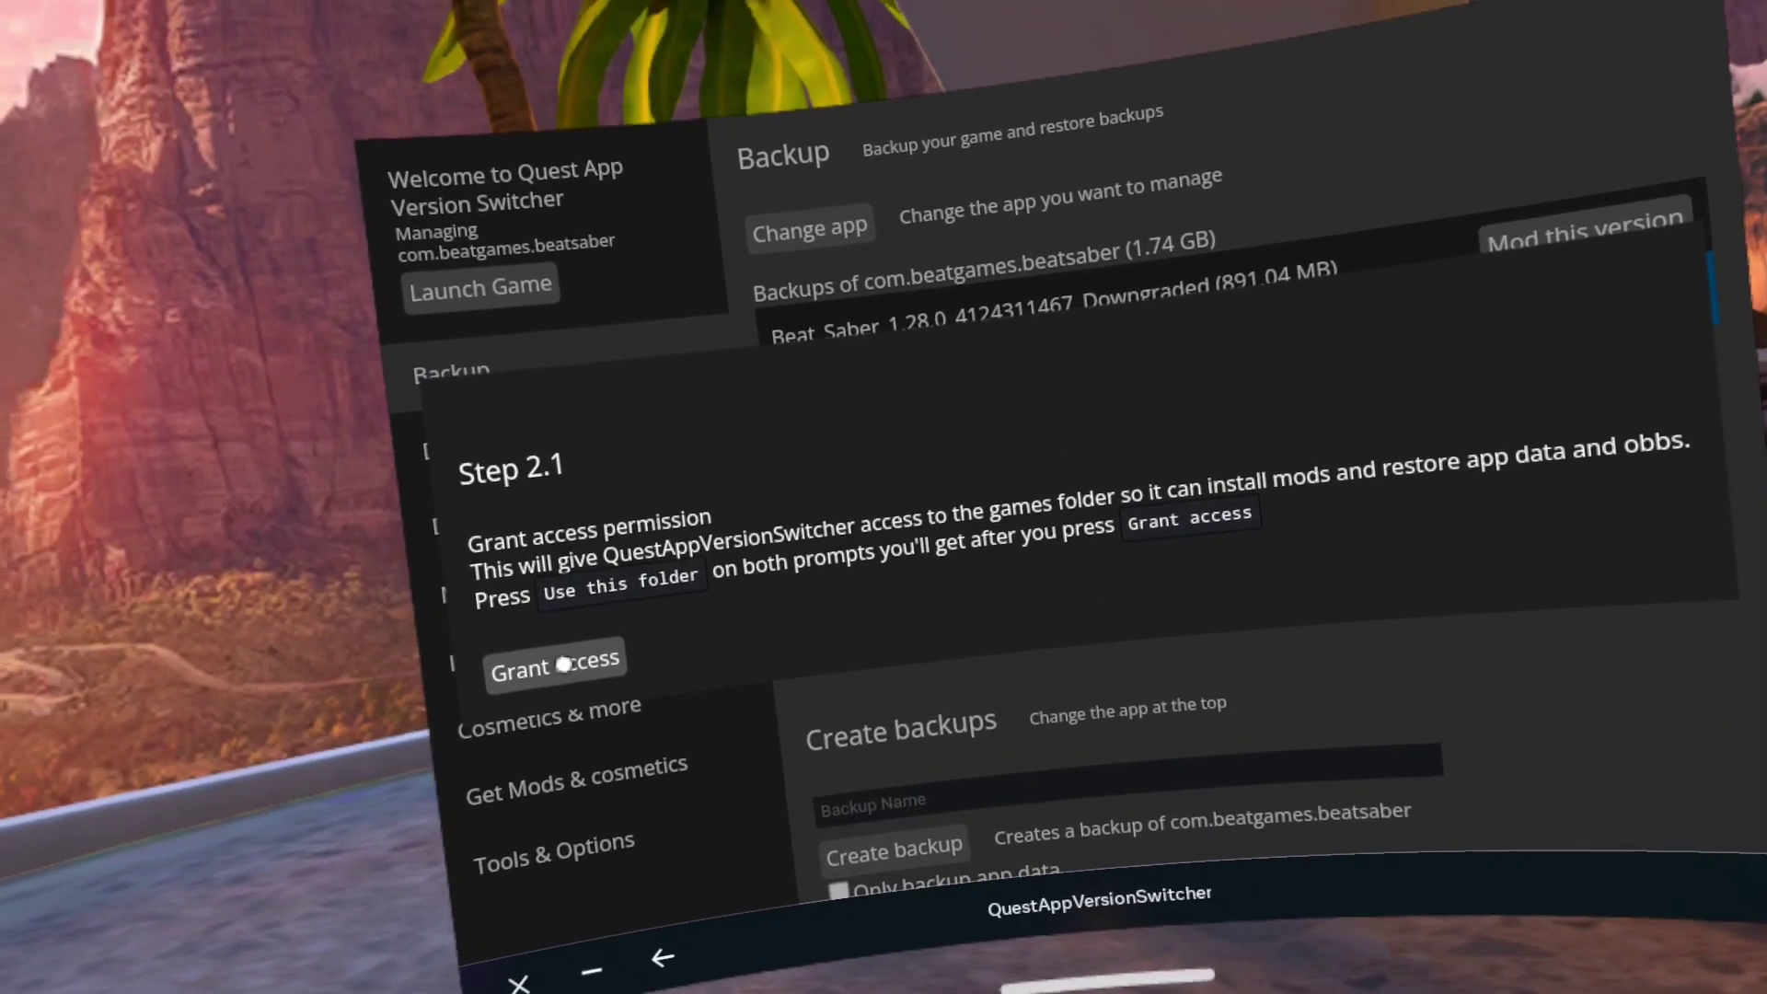
click(557, 640)
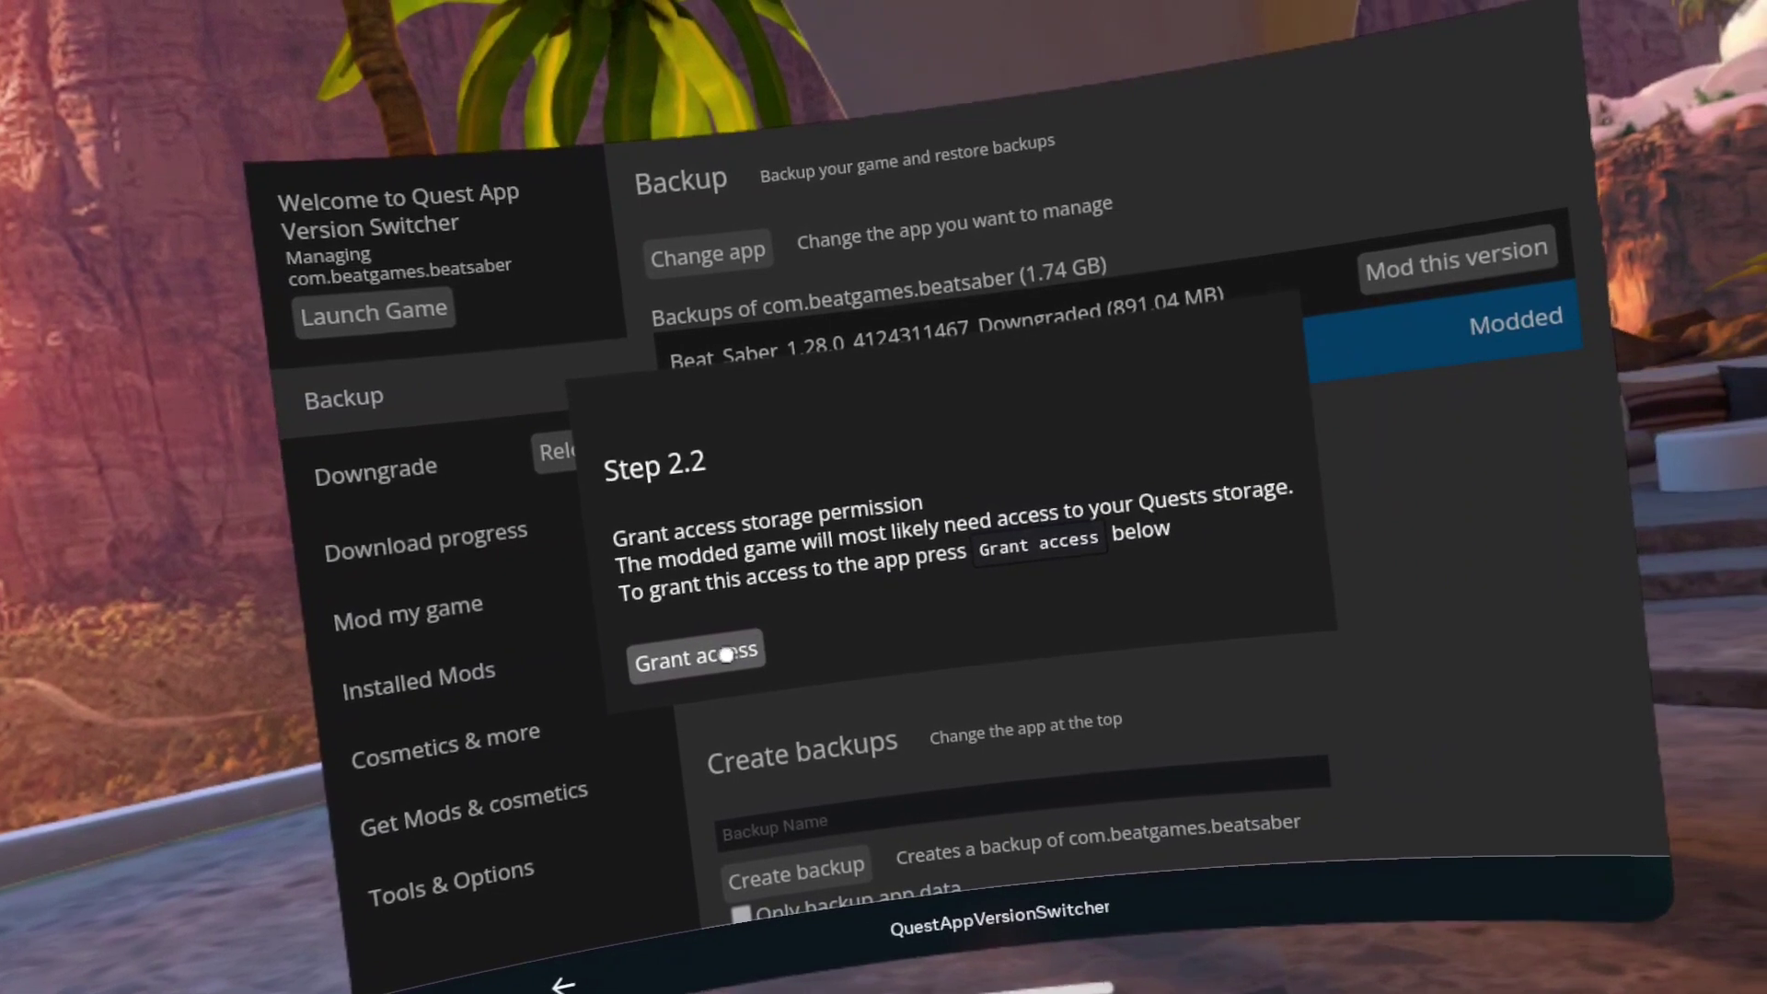
click(742, 645)
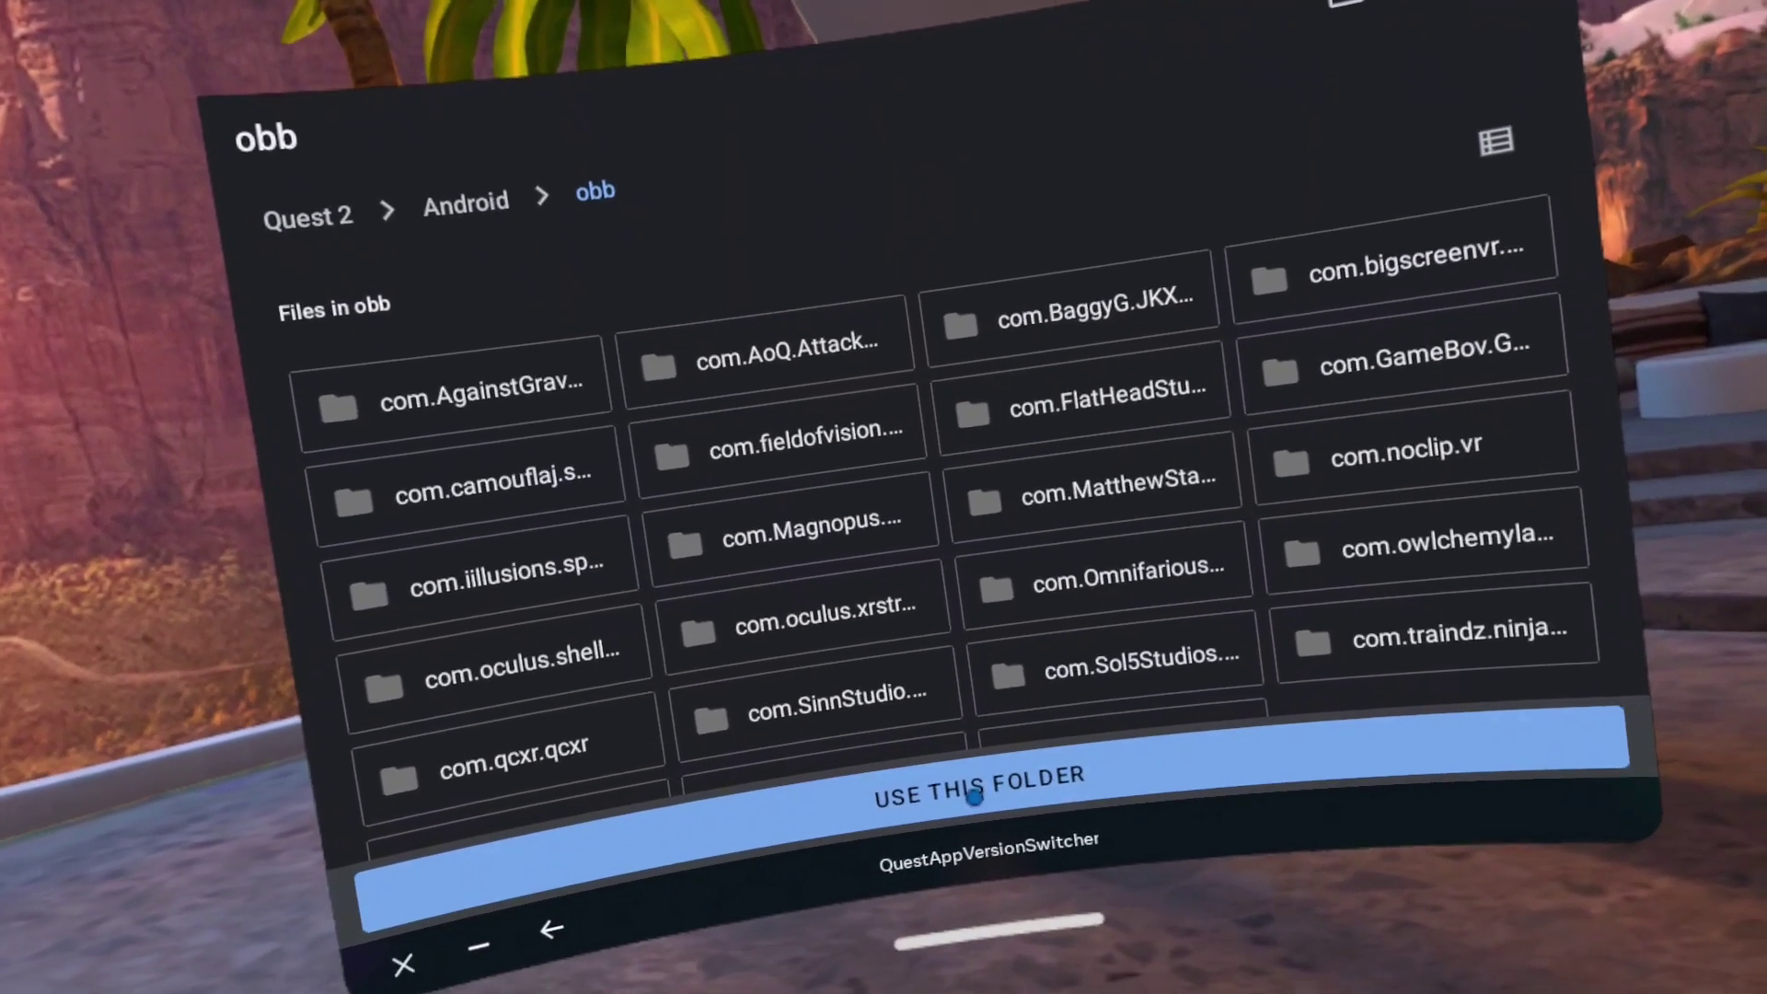
click(974, 797)
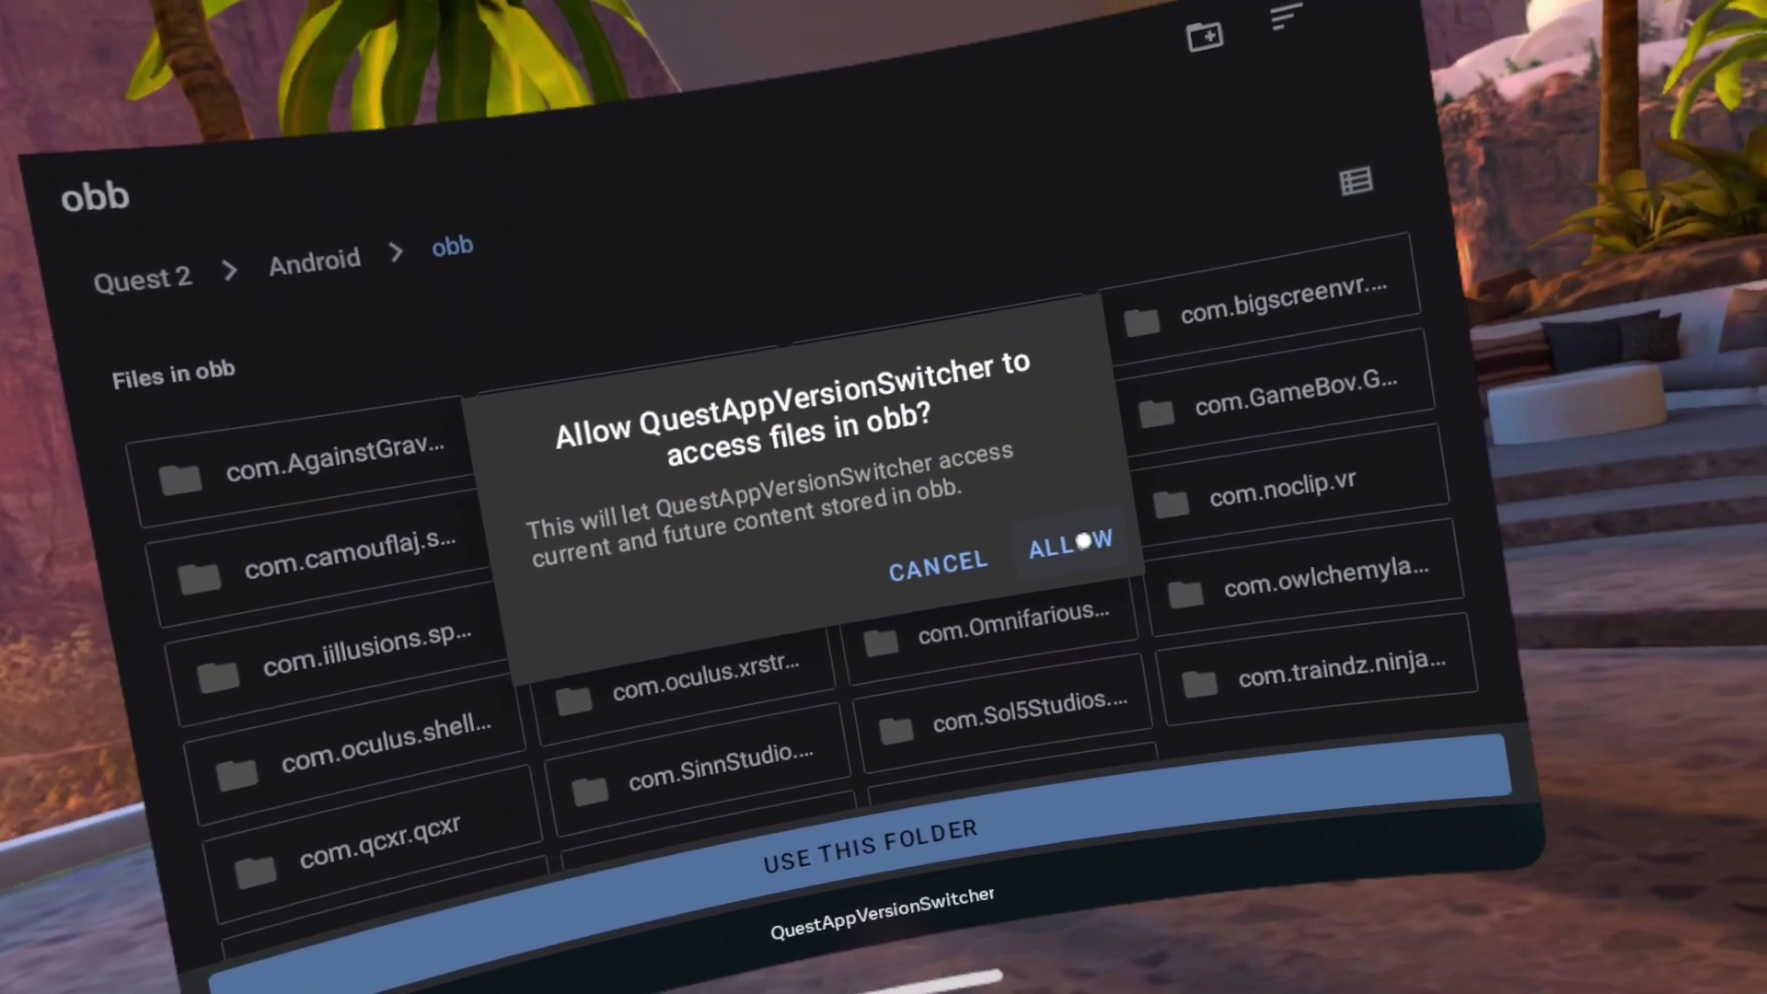
click(1084, 541)
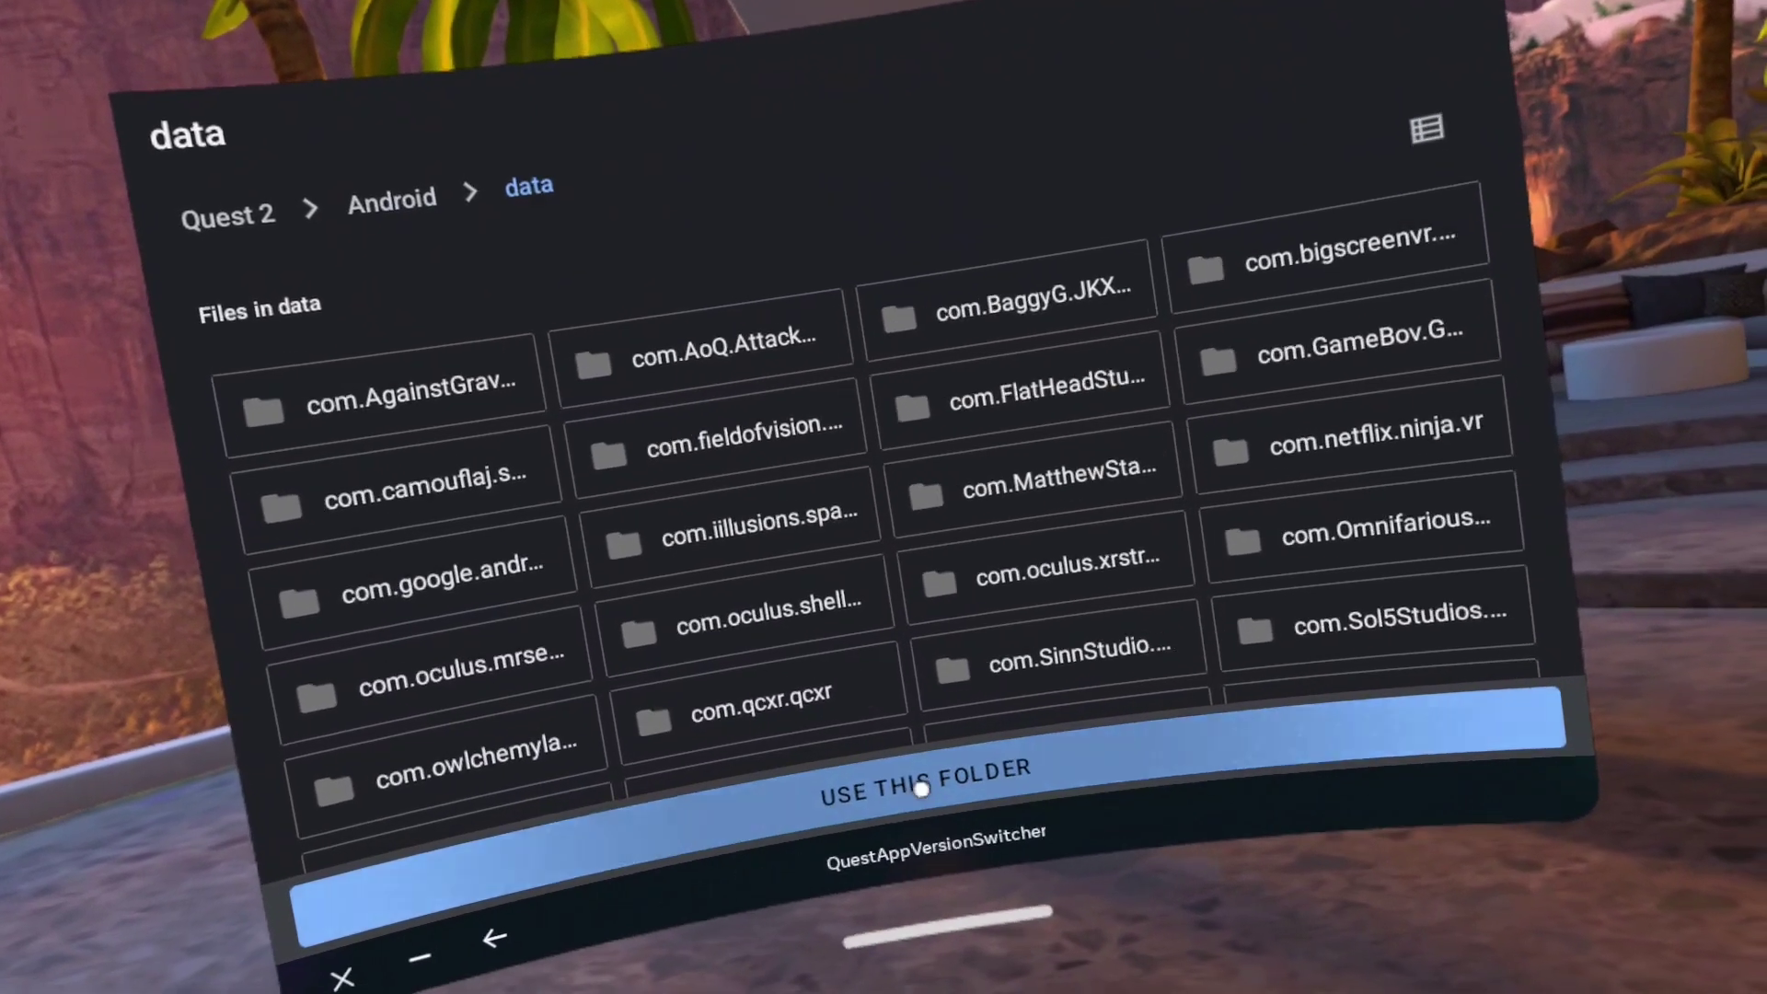
click(968, 830)
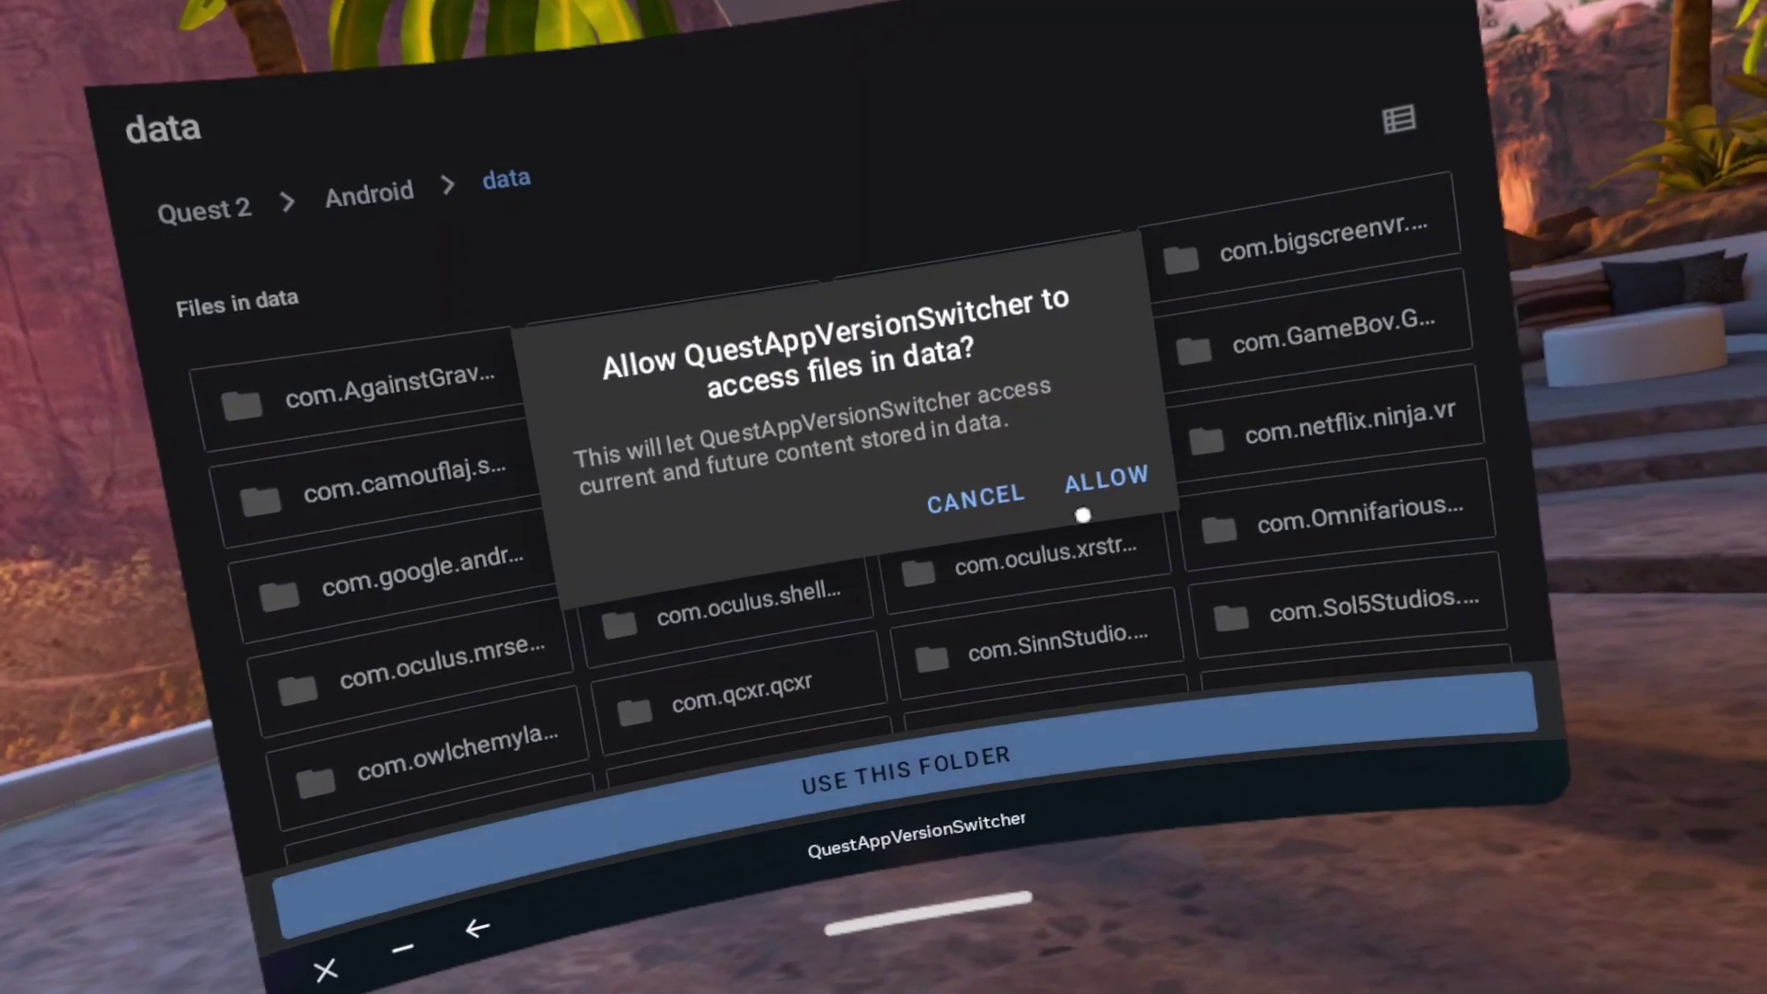
click(1098, 478)
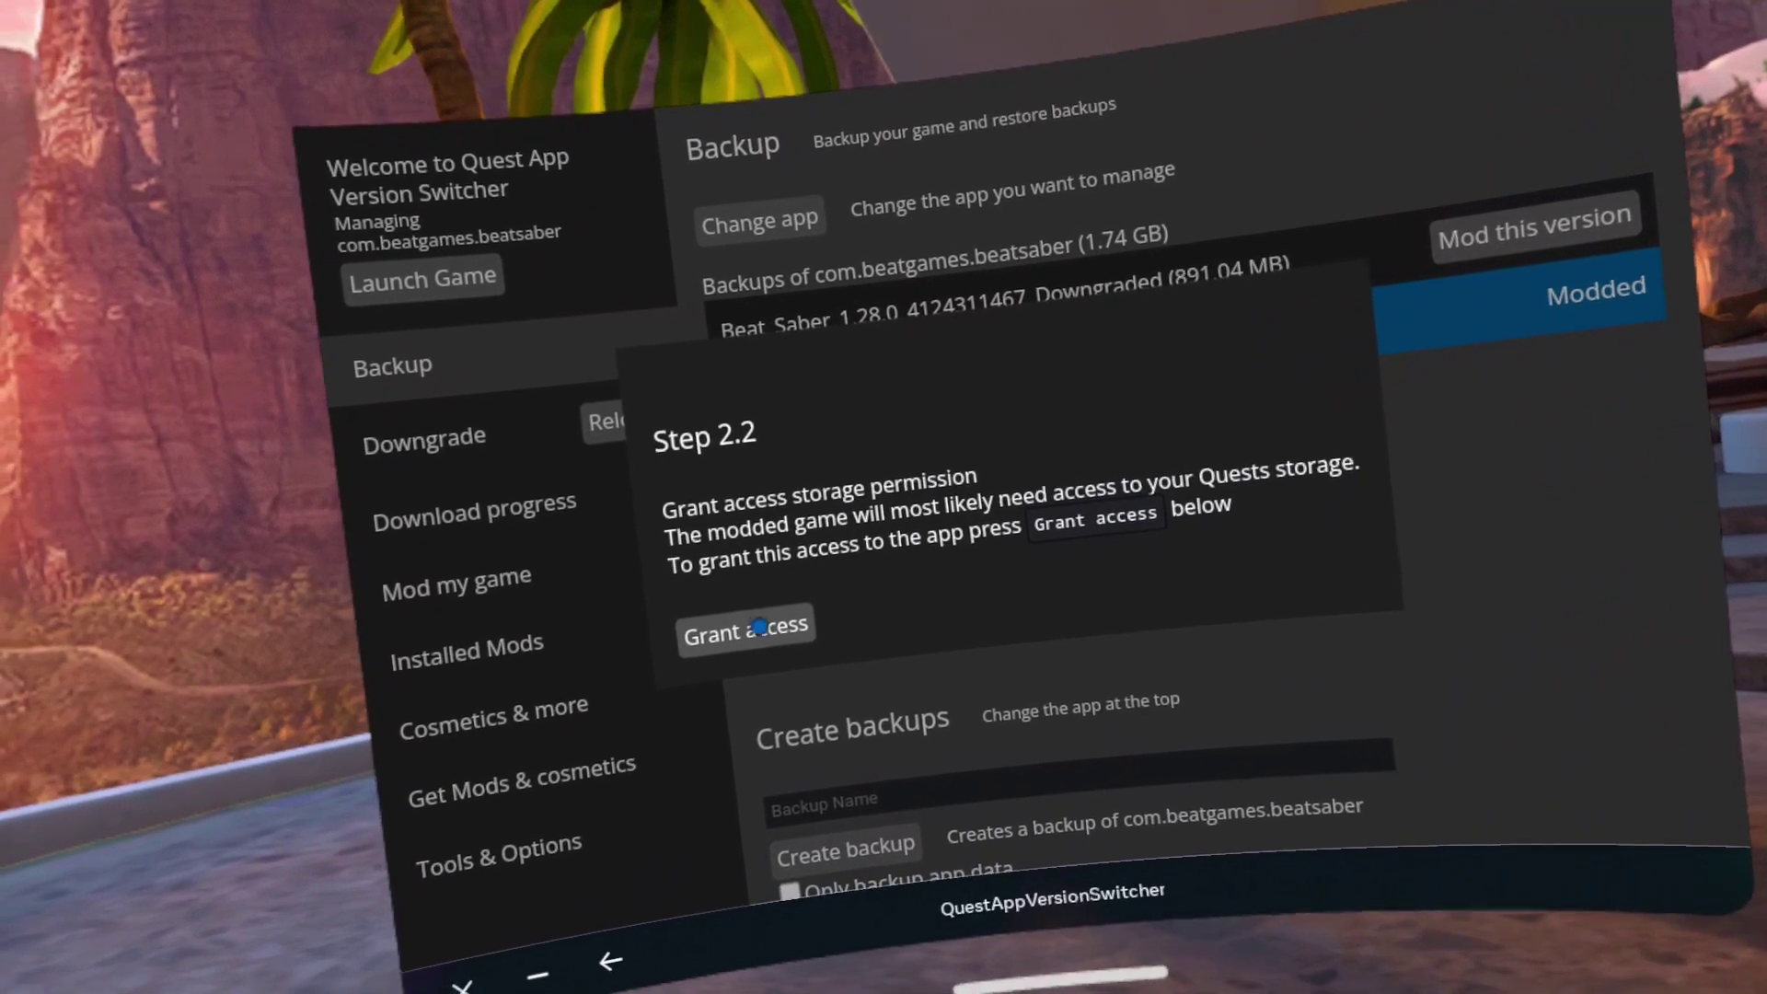
Switch on Allow access to manage all files for Beat Saber and continue the restore
click(759, 628)
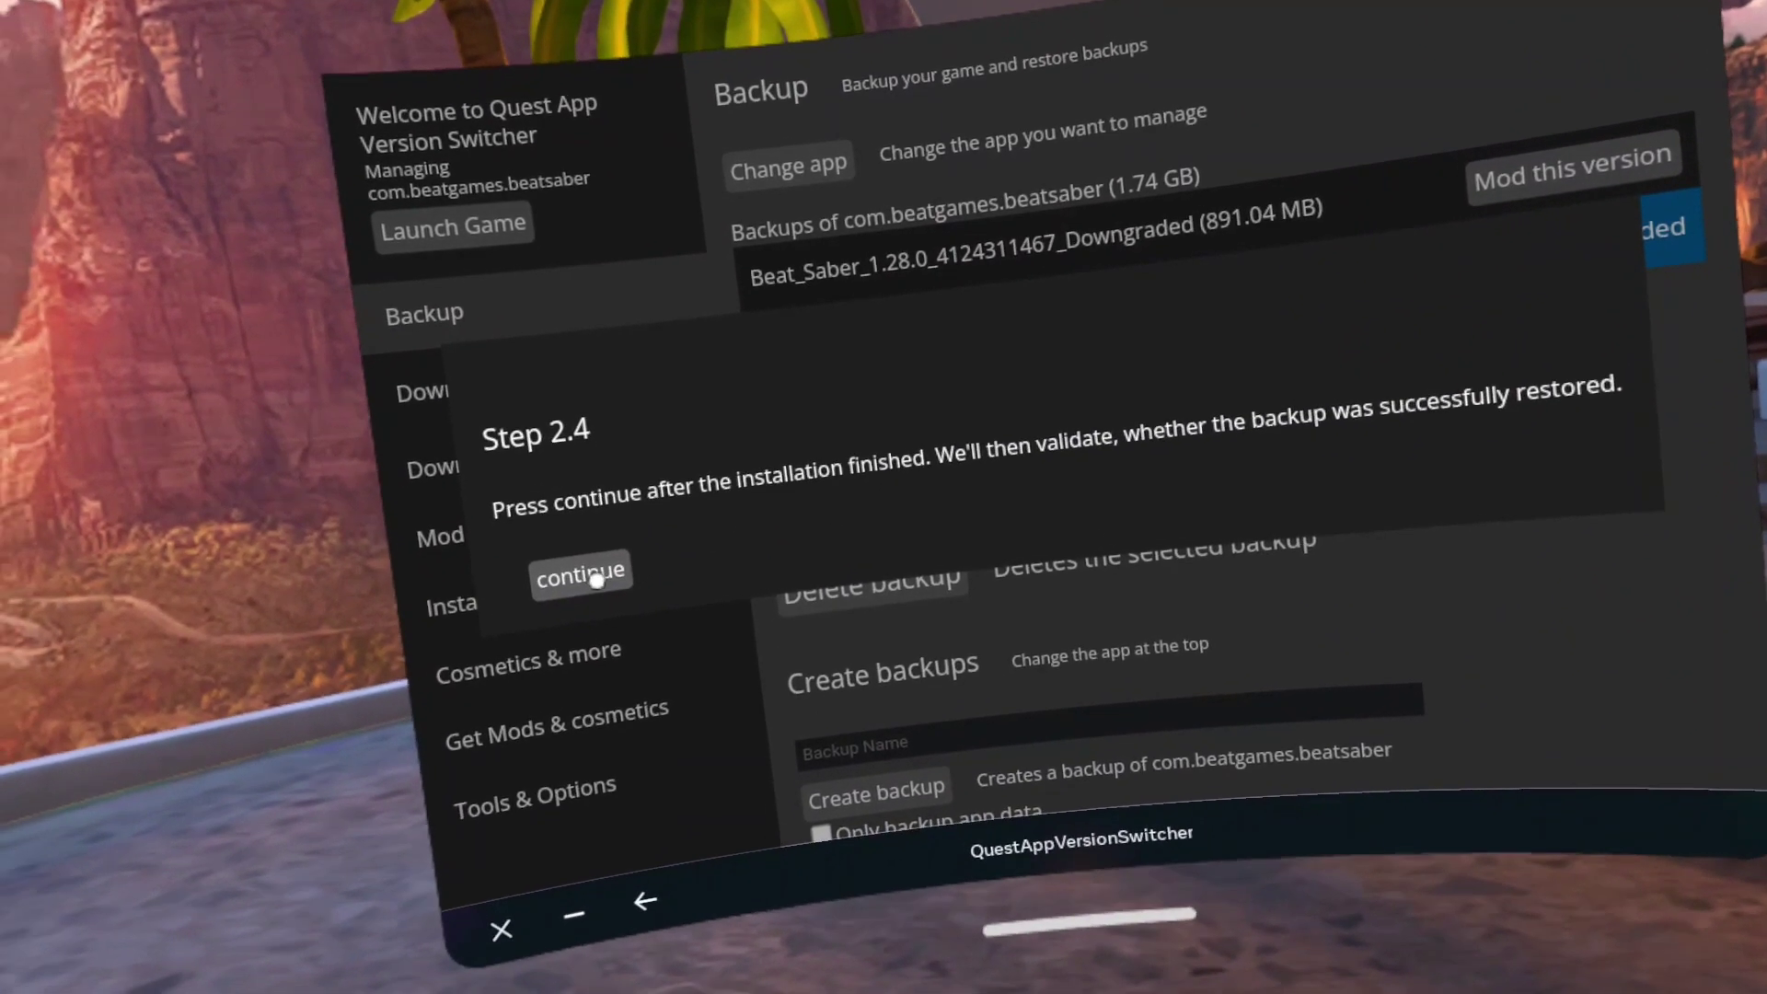
click(589, 577)
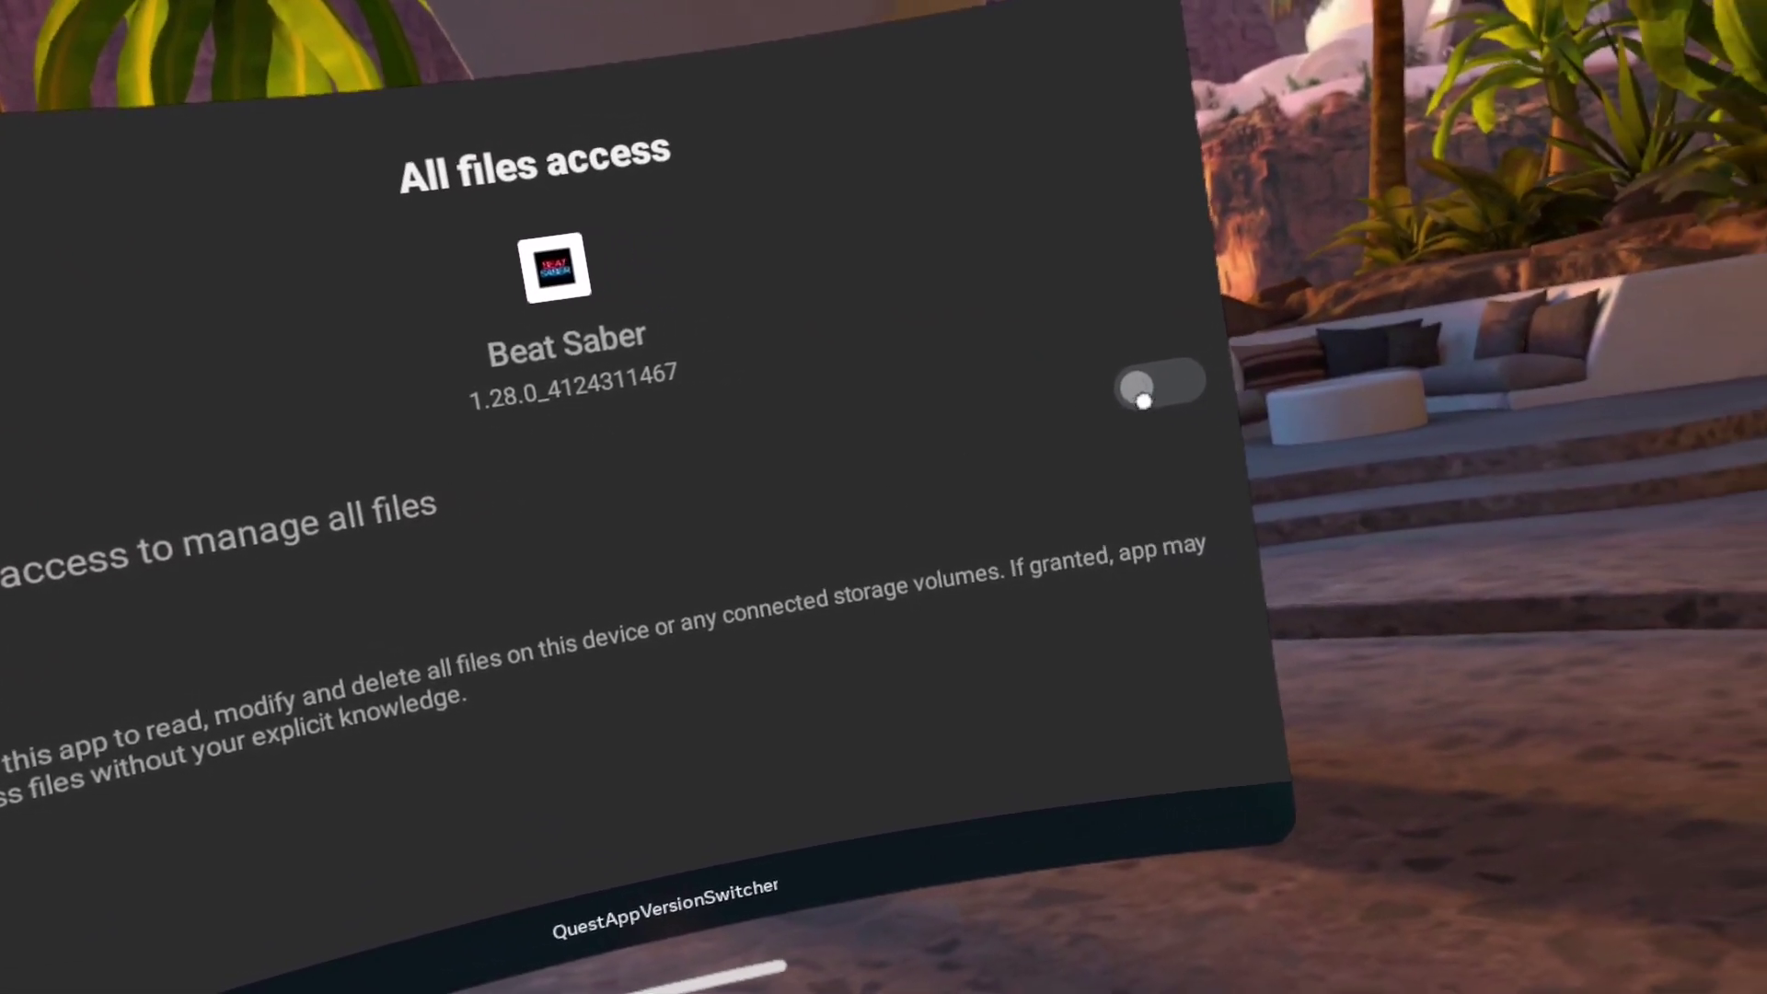
click(1171, 381)
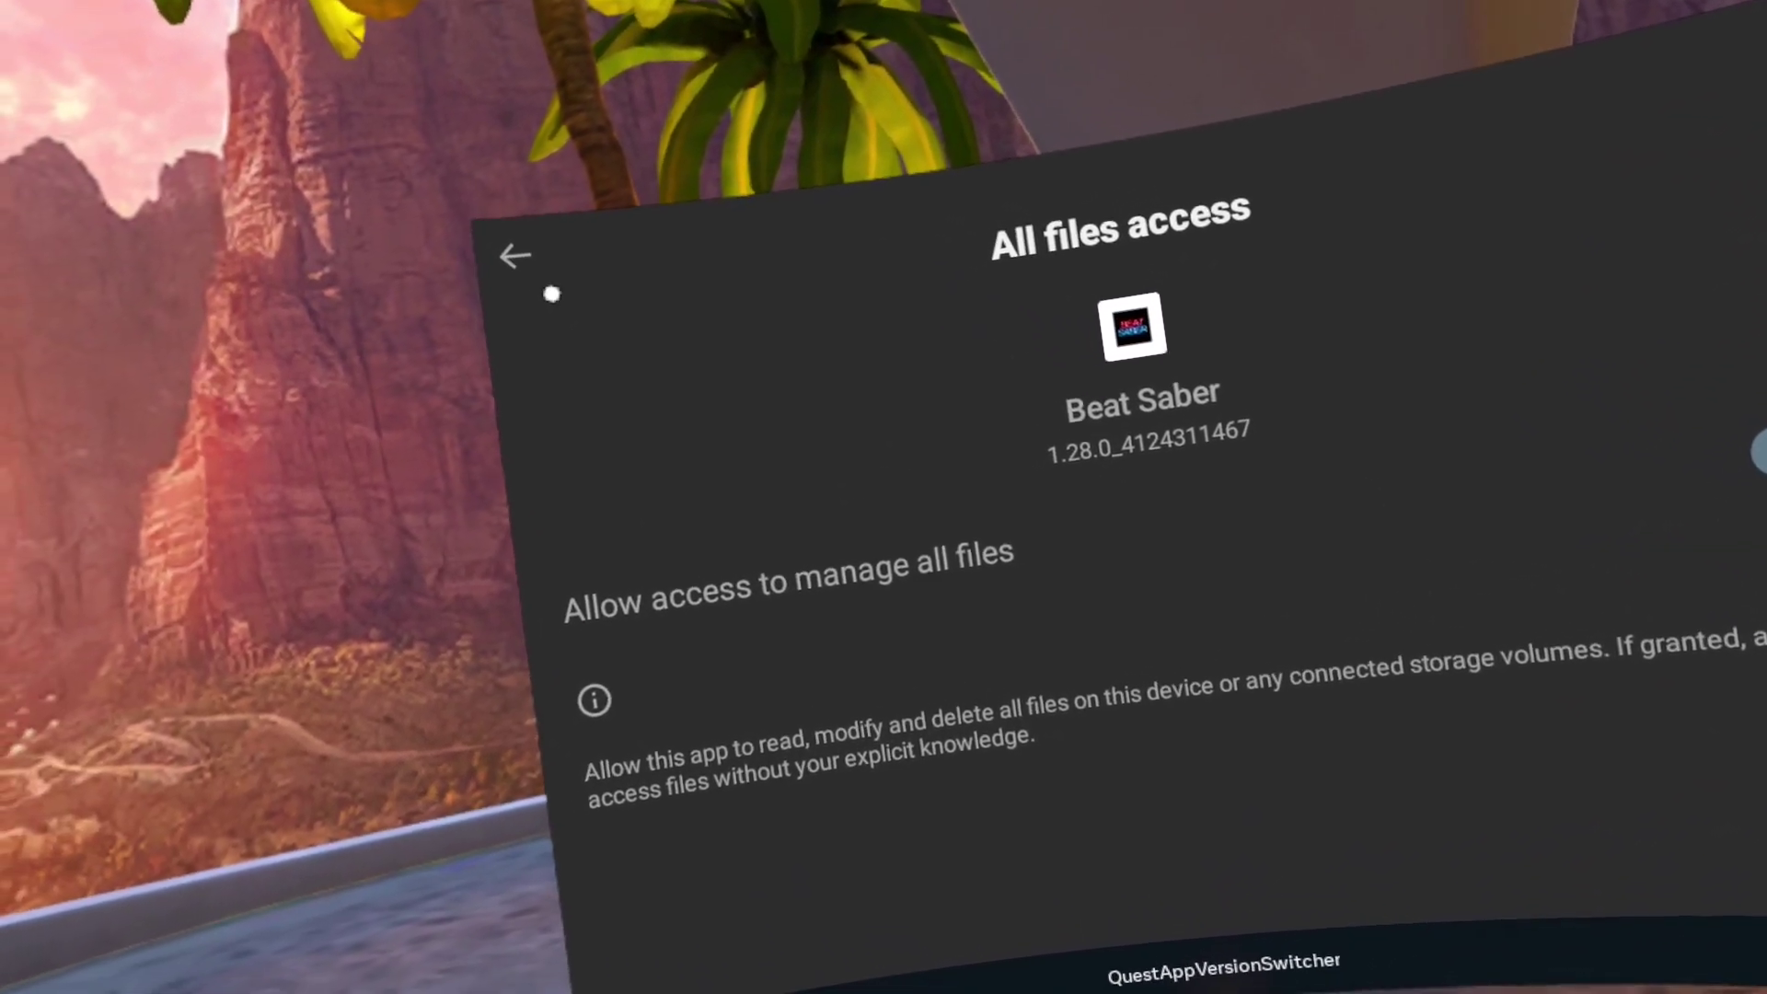
click(516, 256)
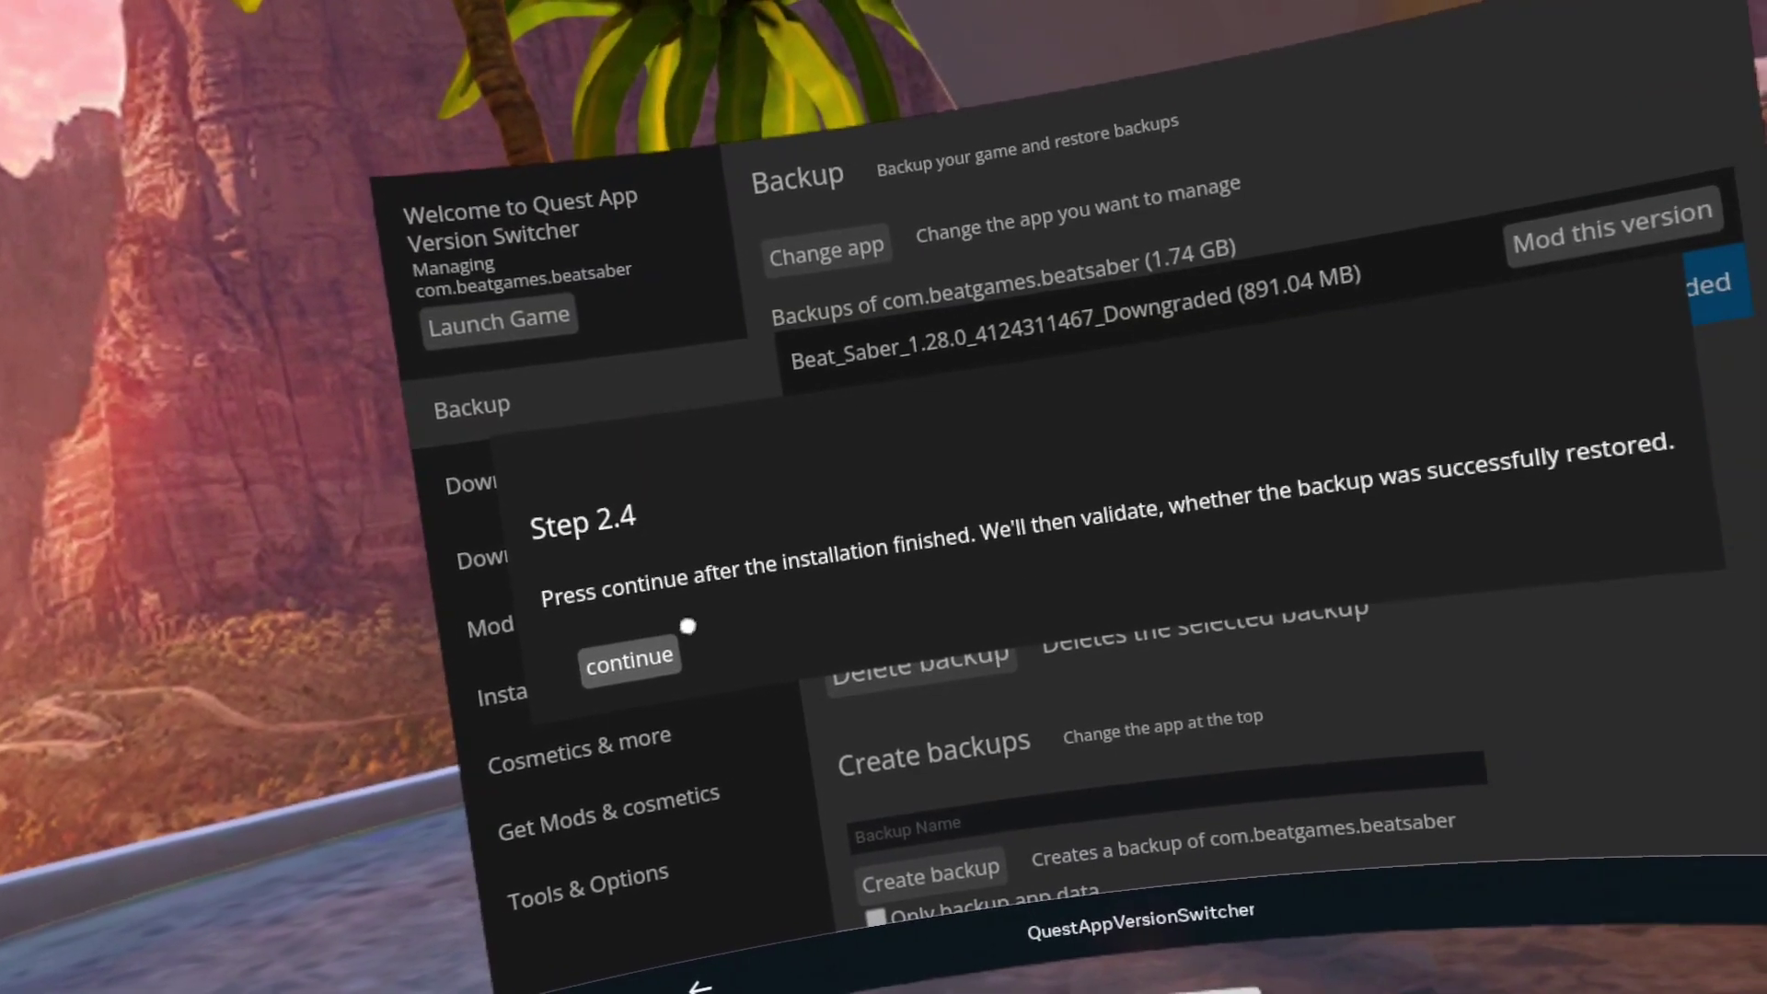
click(630, 659)
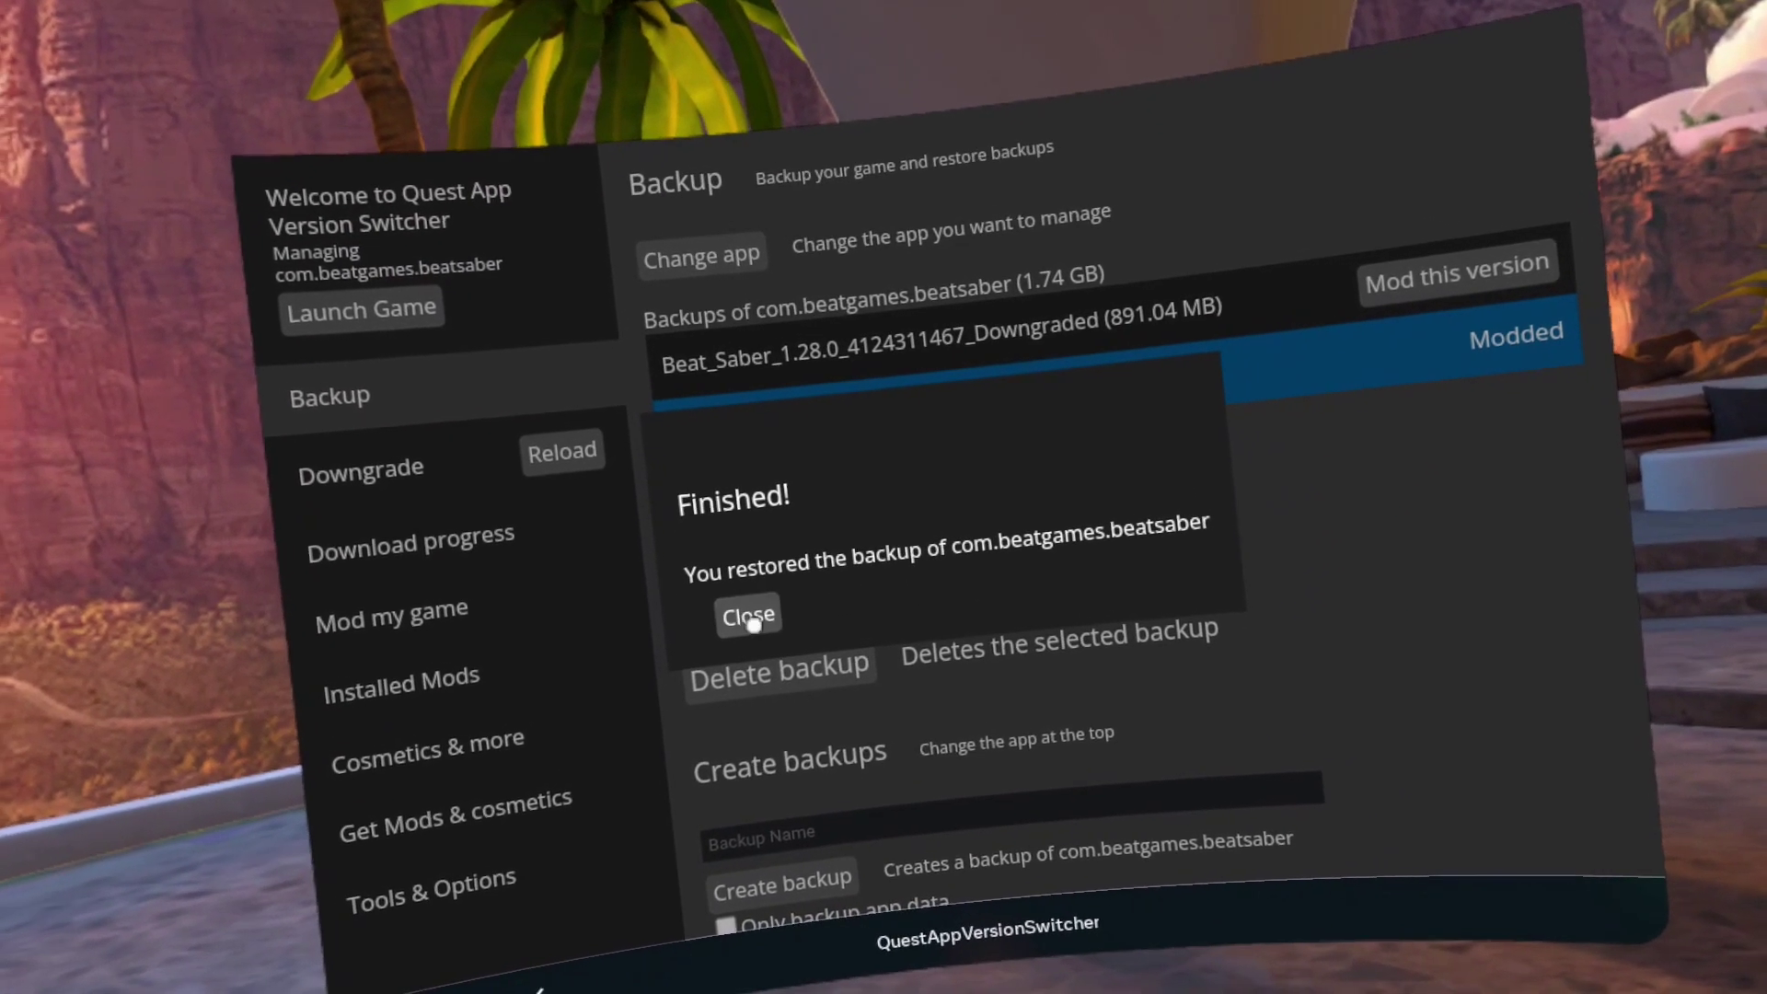
Close the Finished restore dialog and launch SideQuest from Unknown Sources
click(753, 624)
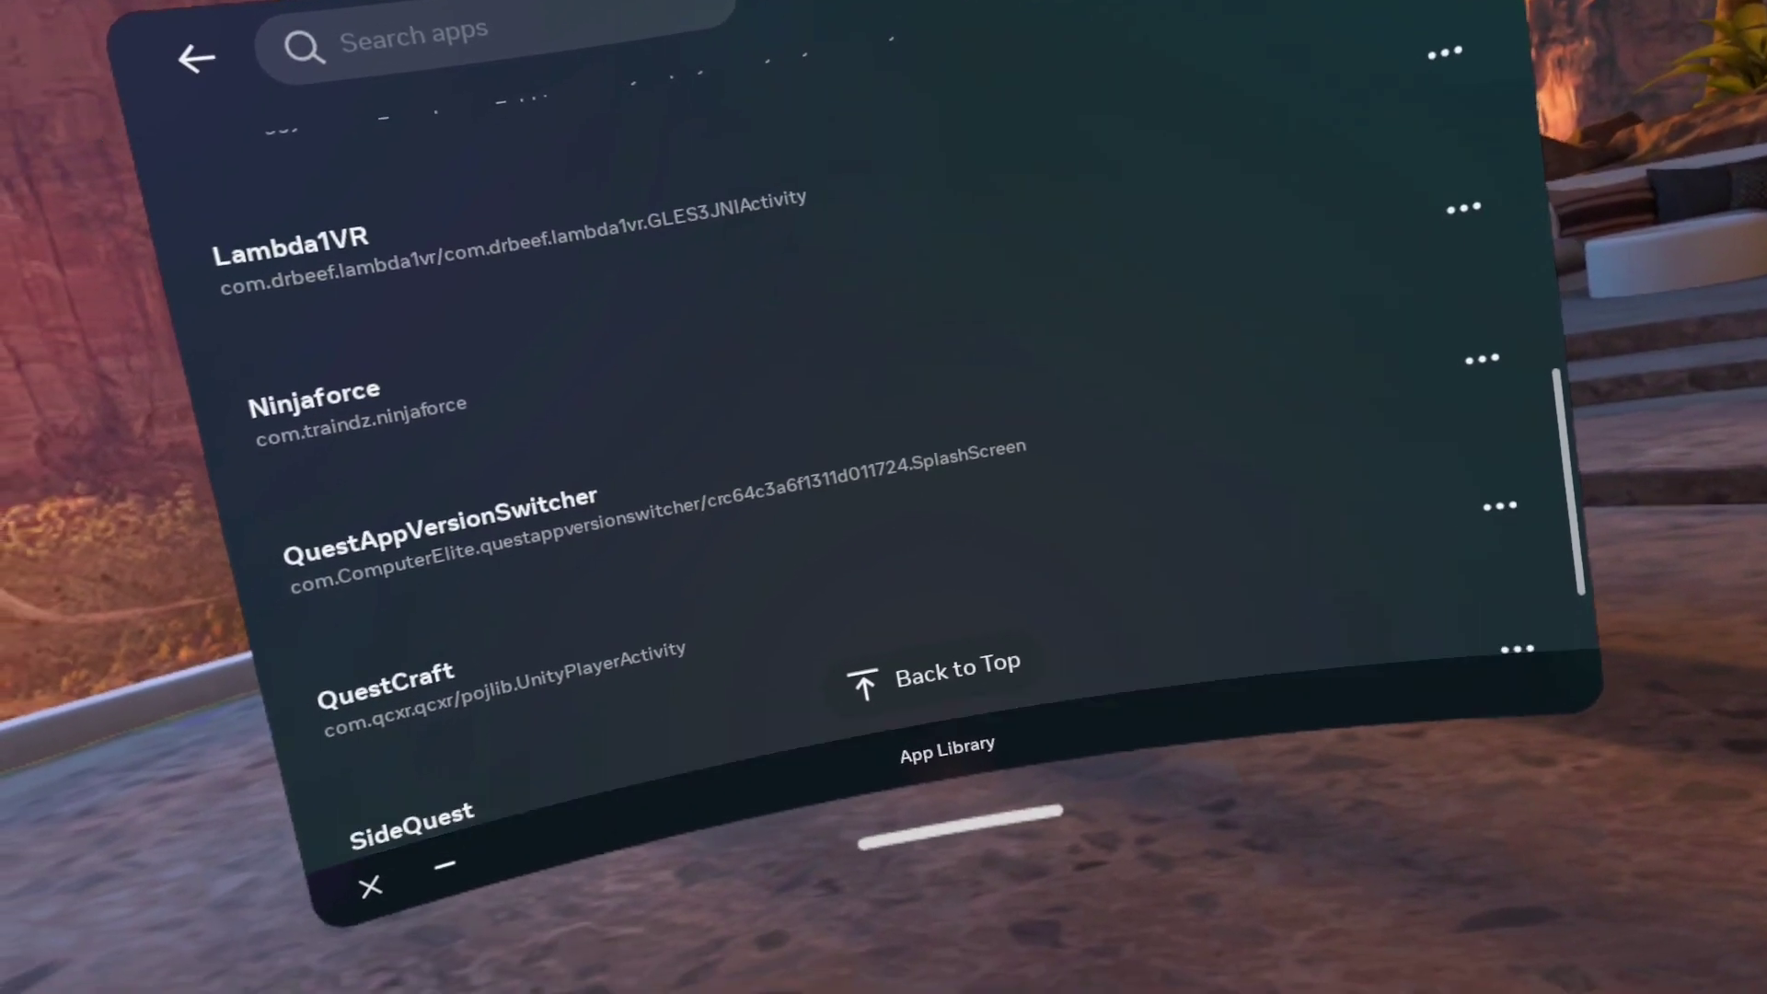
click(414, 824)
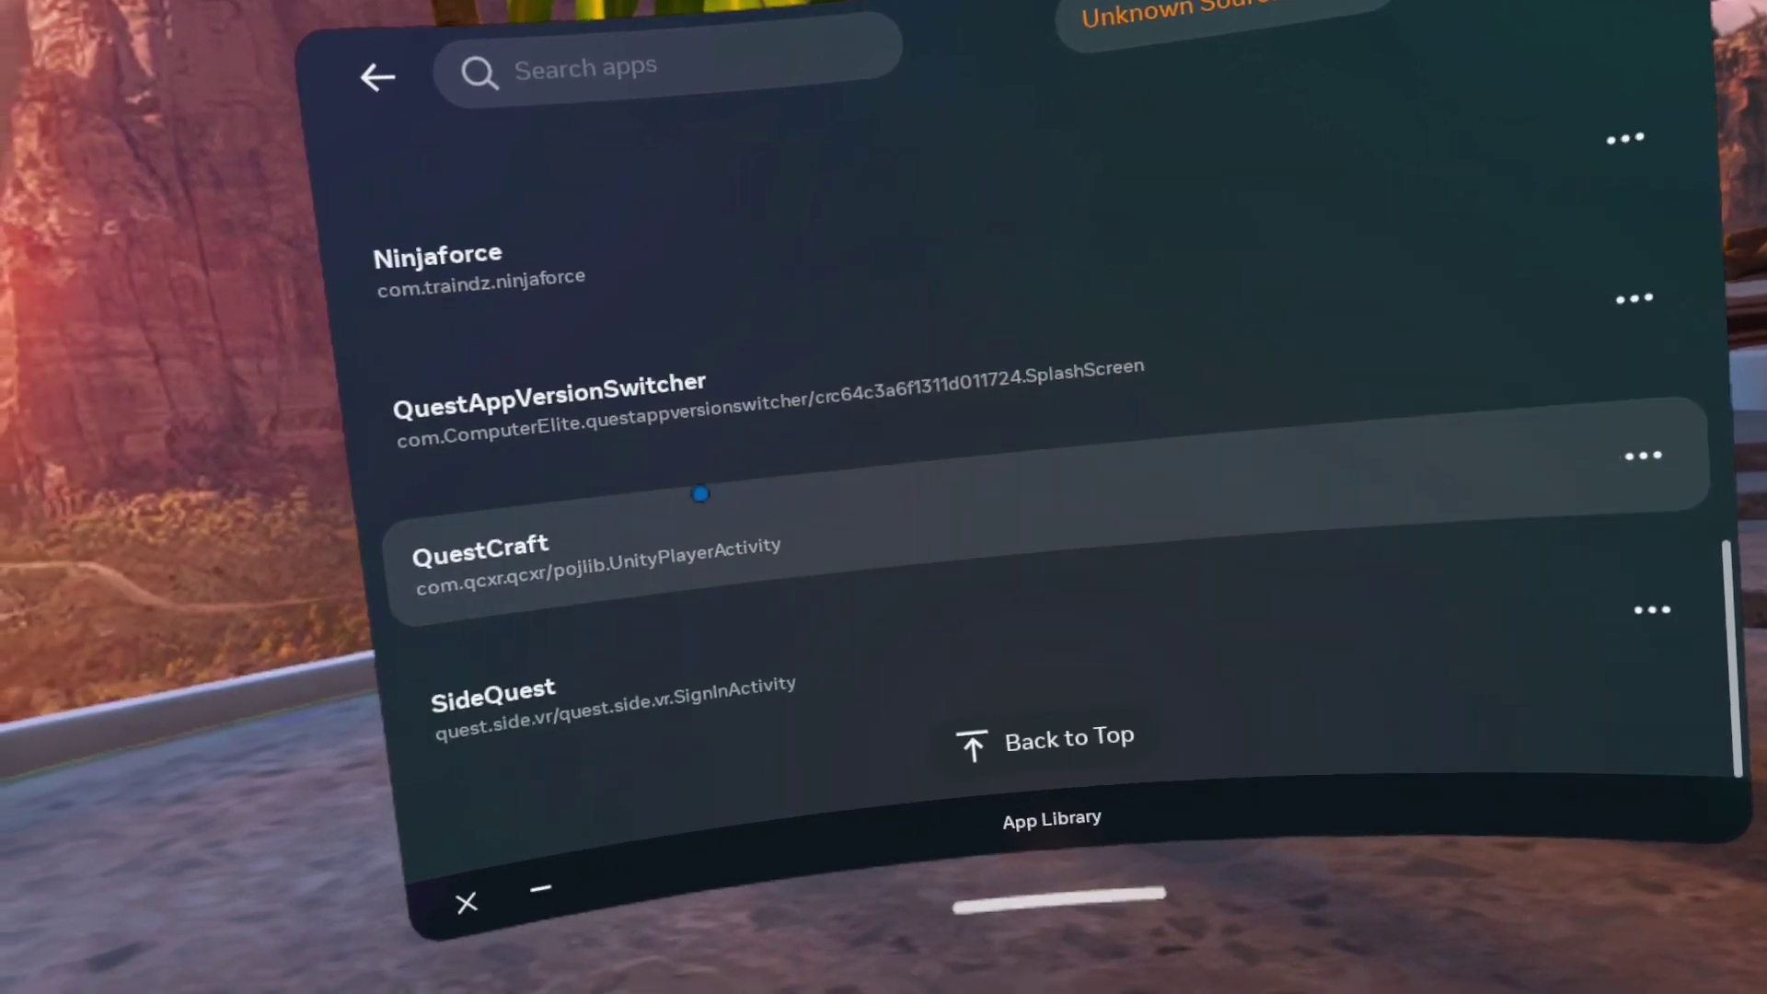
Launch BMBF from the top of the Unknown Sources app list
scroll(700, 497, up, 5)
scroll(811, 719, up, 3)
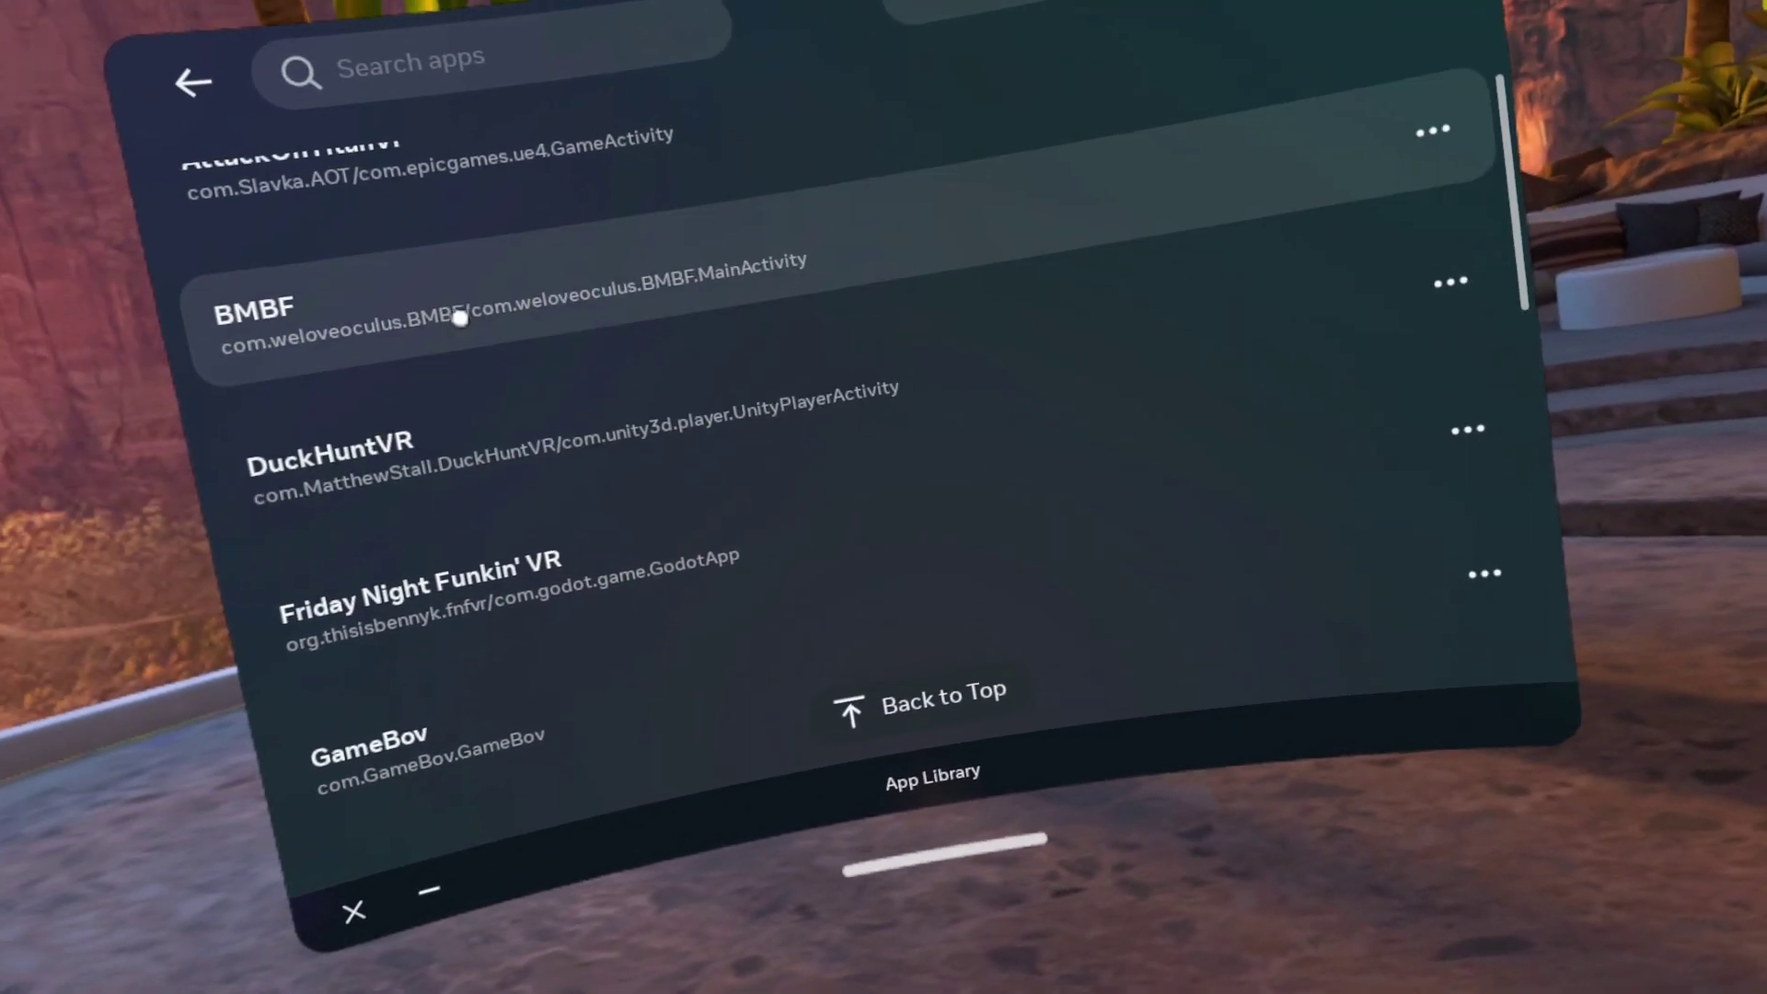
click(276, 198)
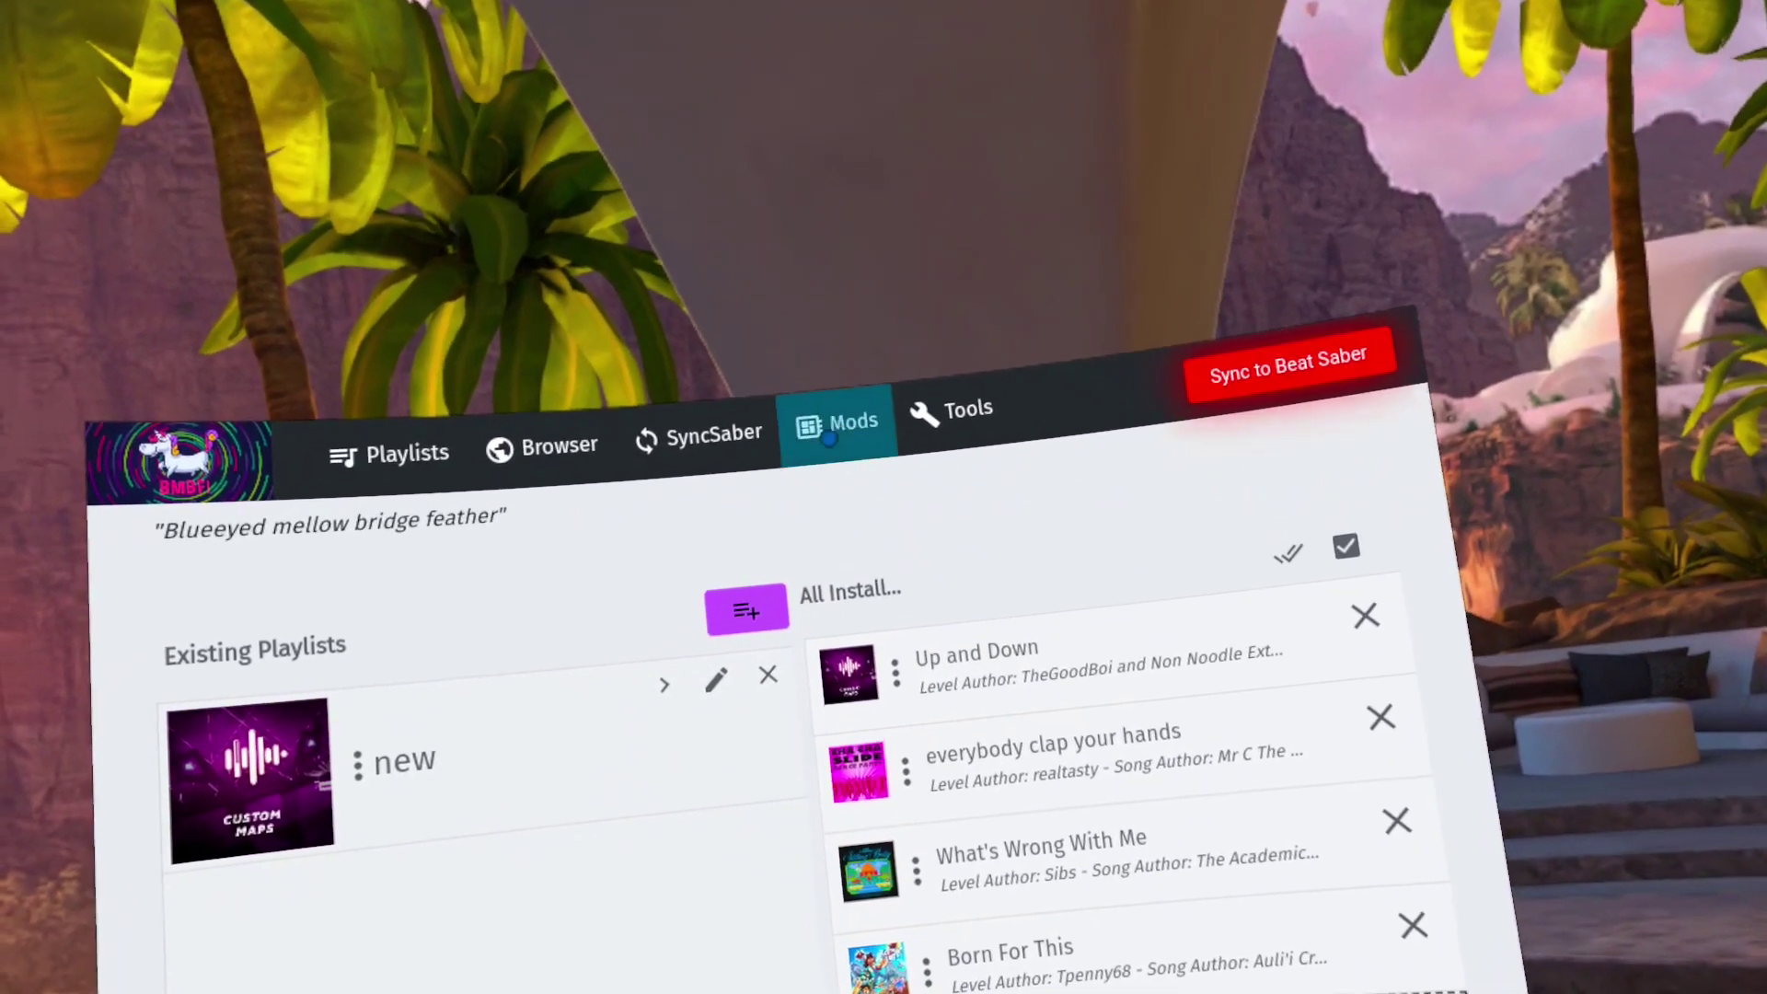
Open BMBF's Mods tab and scroll through custom-types, codegen, QuestUI and other core mods
click(858, 406)
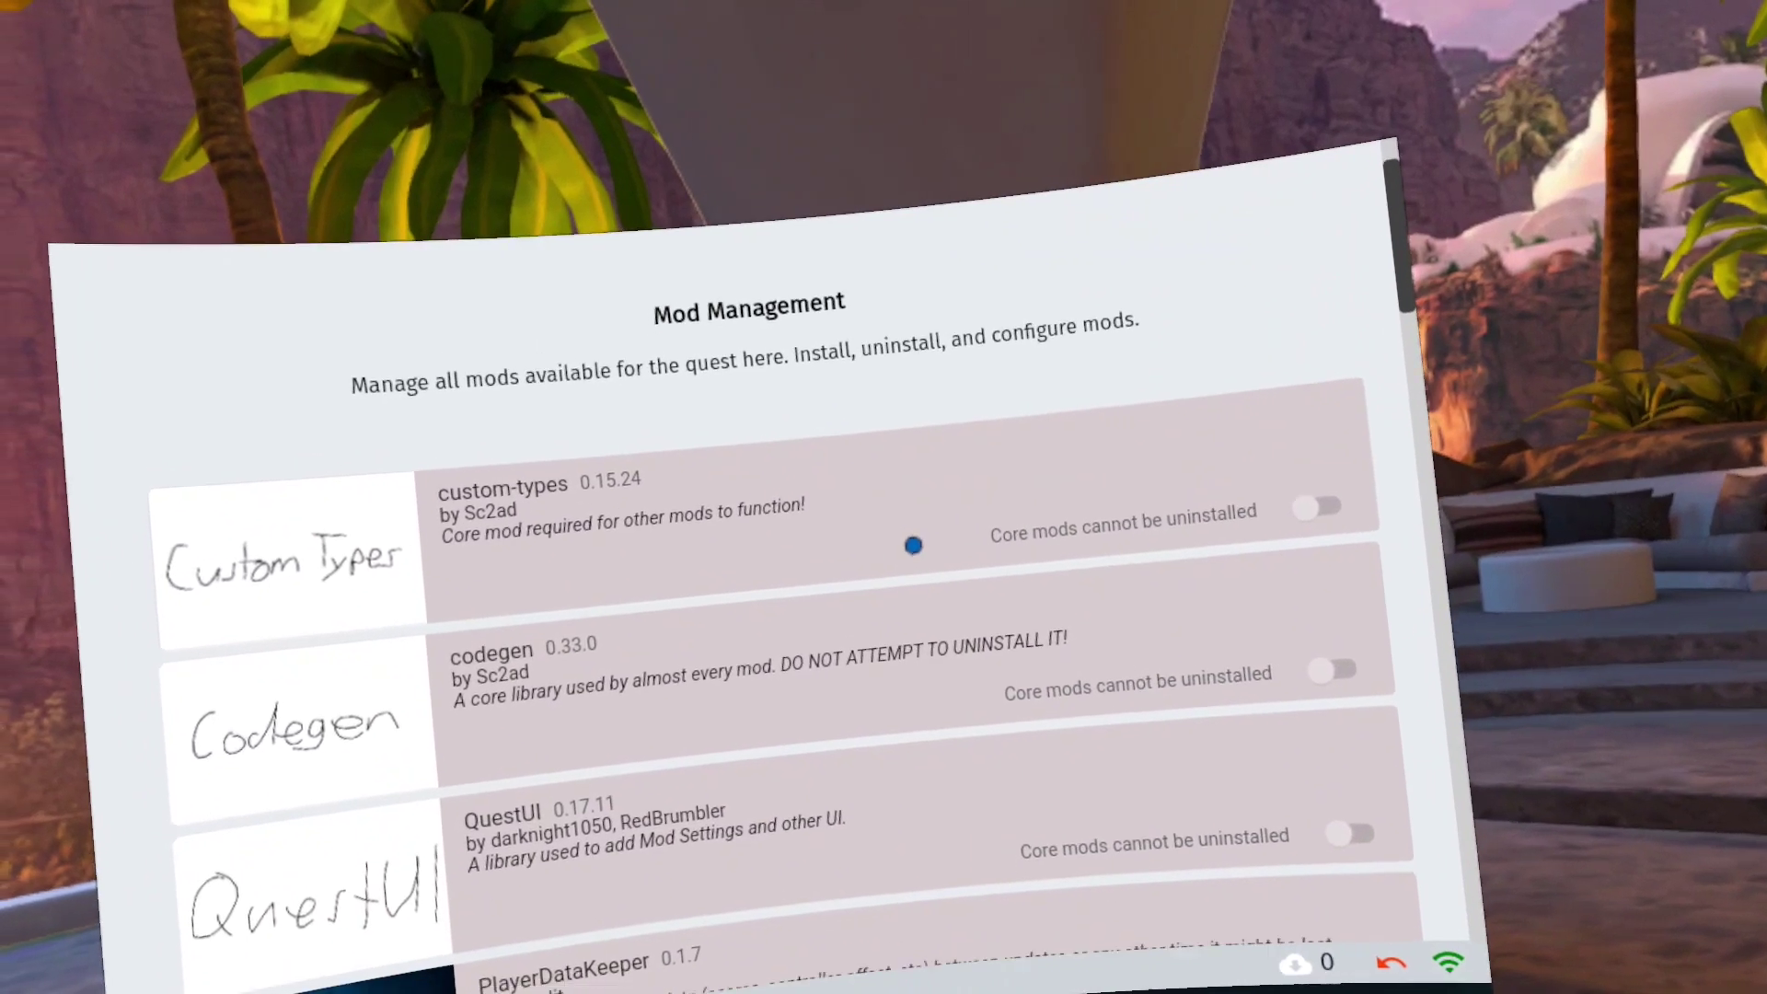
scroll(913, 545, down, 5)
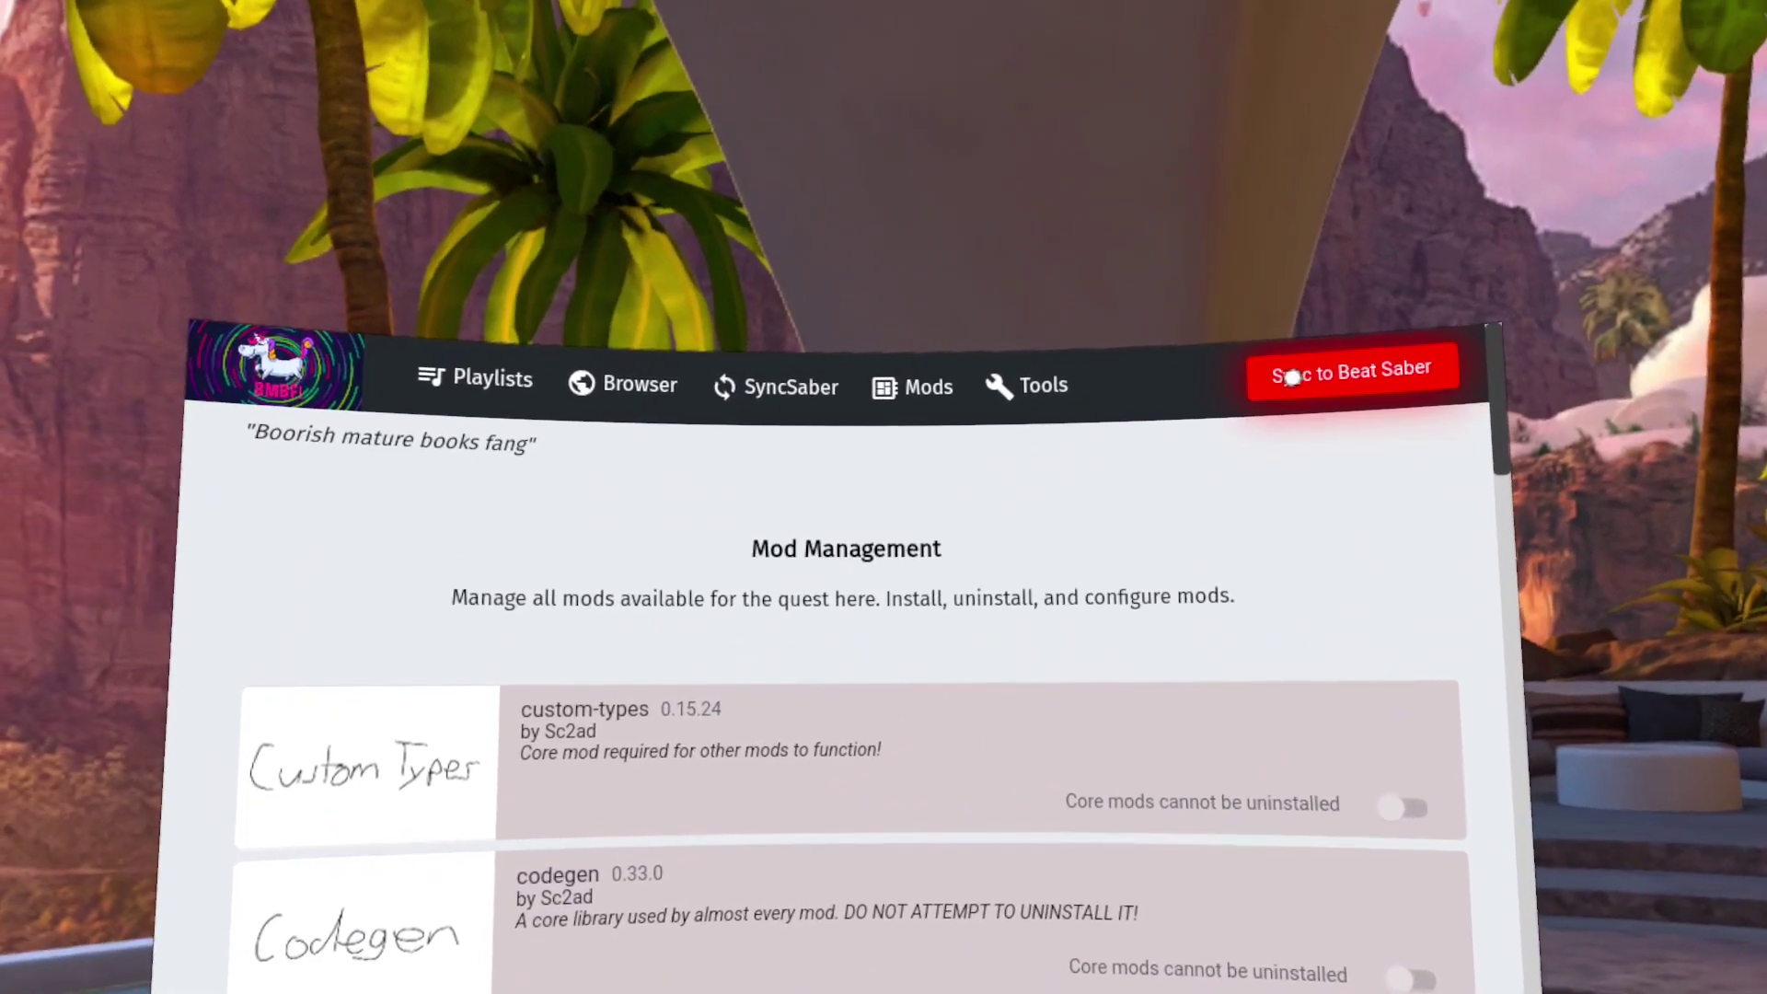
Sync the mod setup to Beat Saber and check that custom-types and codegen are enabled
click(1331, 365)
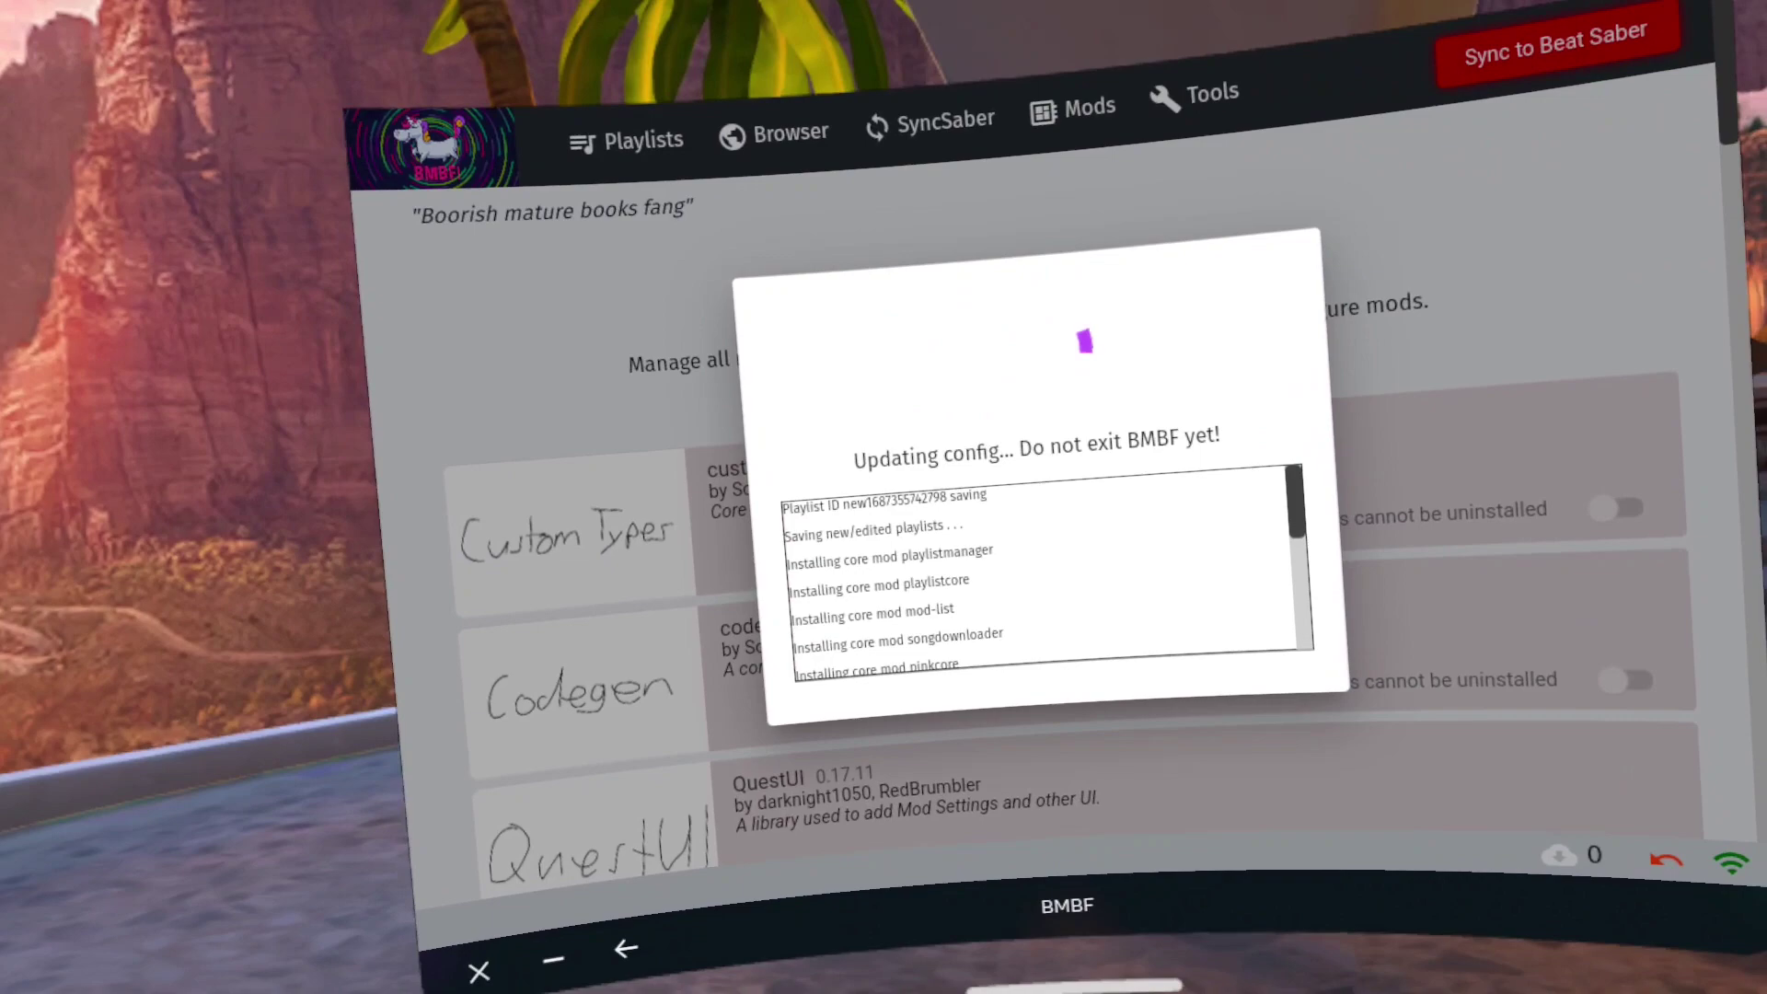
scroll(1132, 446, down, 15)
scroll(1150, 587, down, 6)
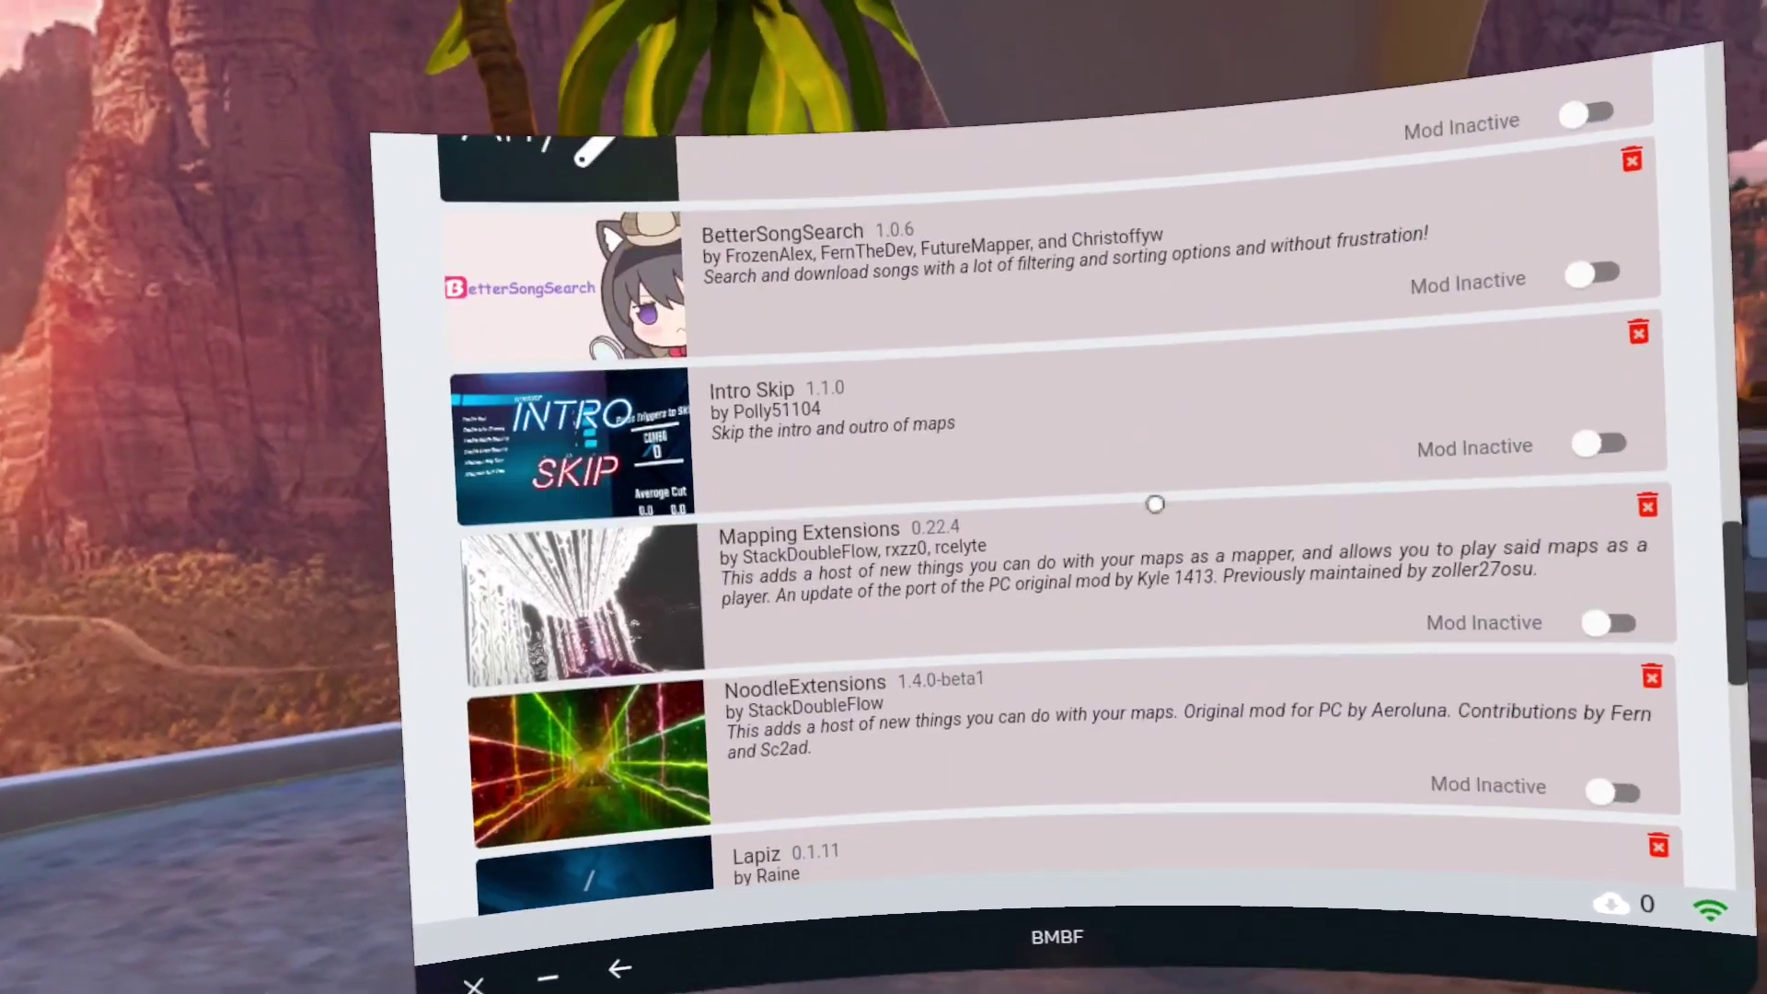
scroll(1148, 500, up, 20)
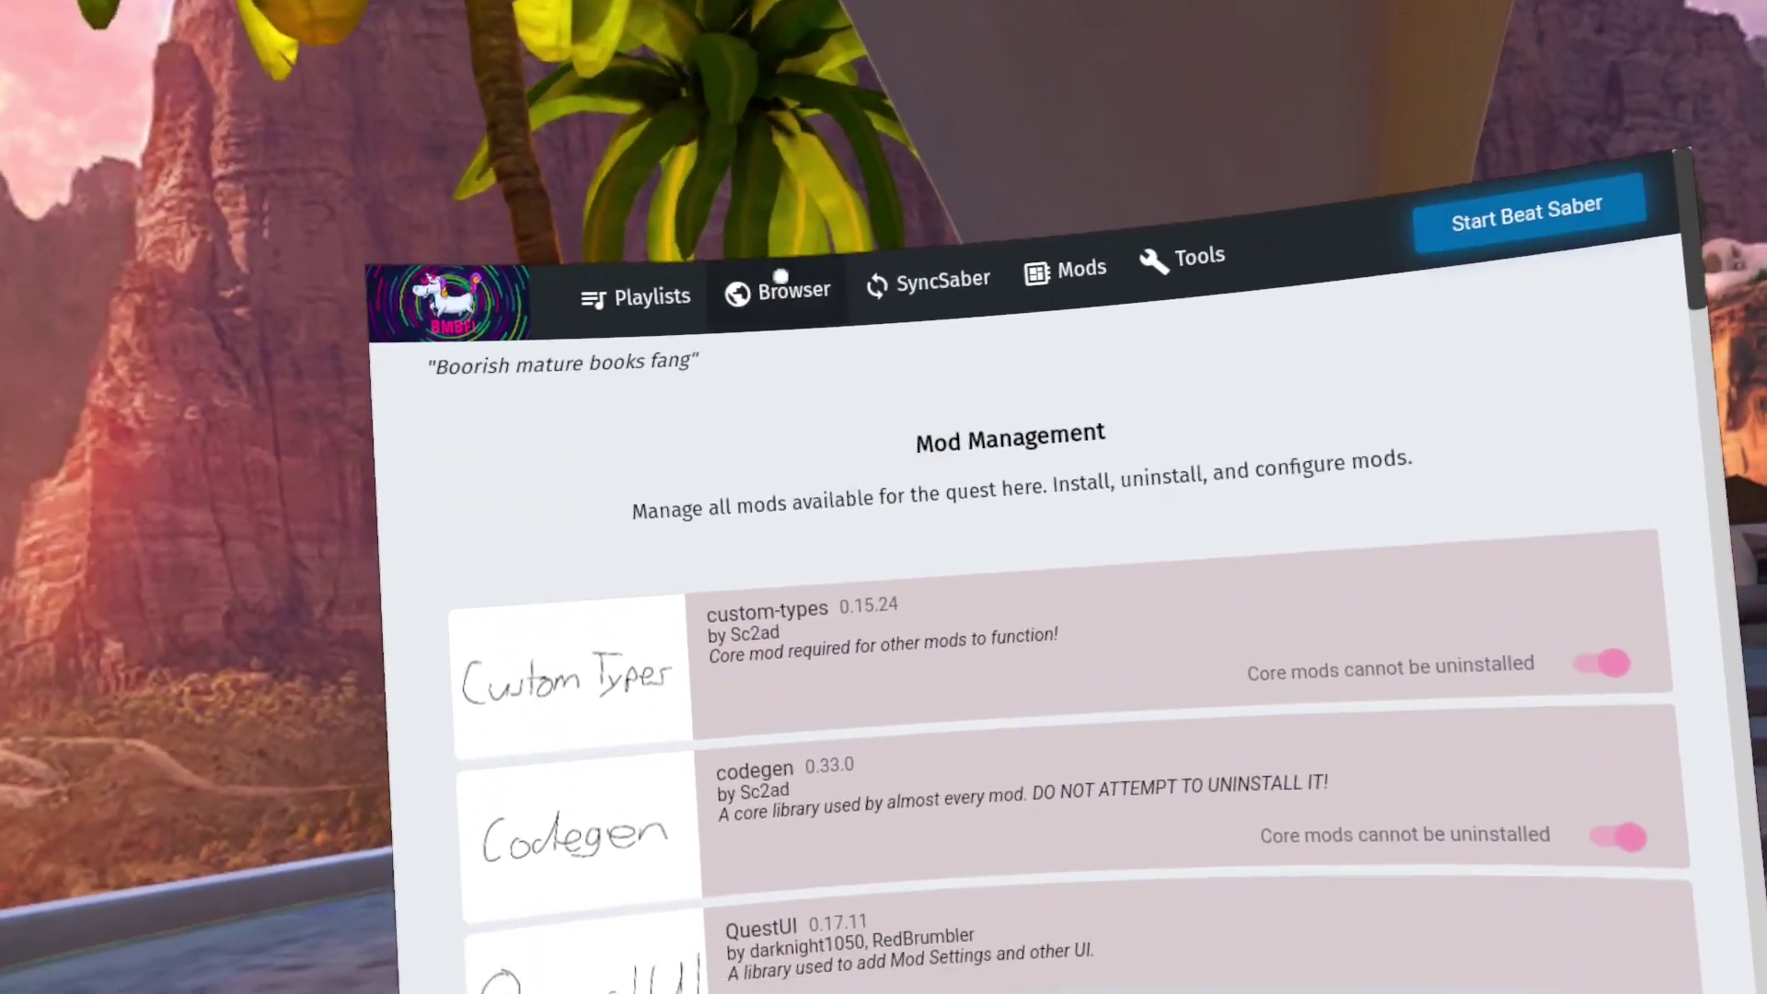
Load the Beat Saber Mod Versions site for 1.28.0 and scroll through its mod list
click(658, 347)
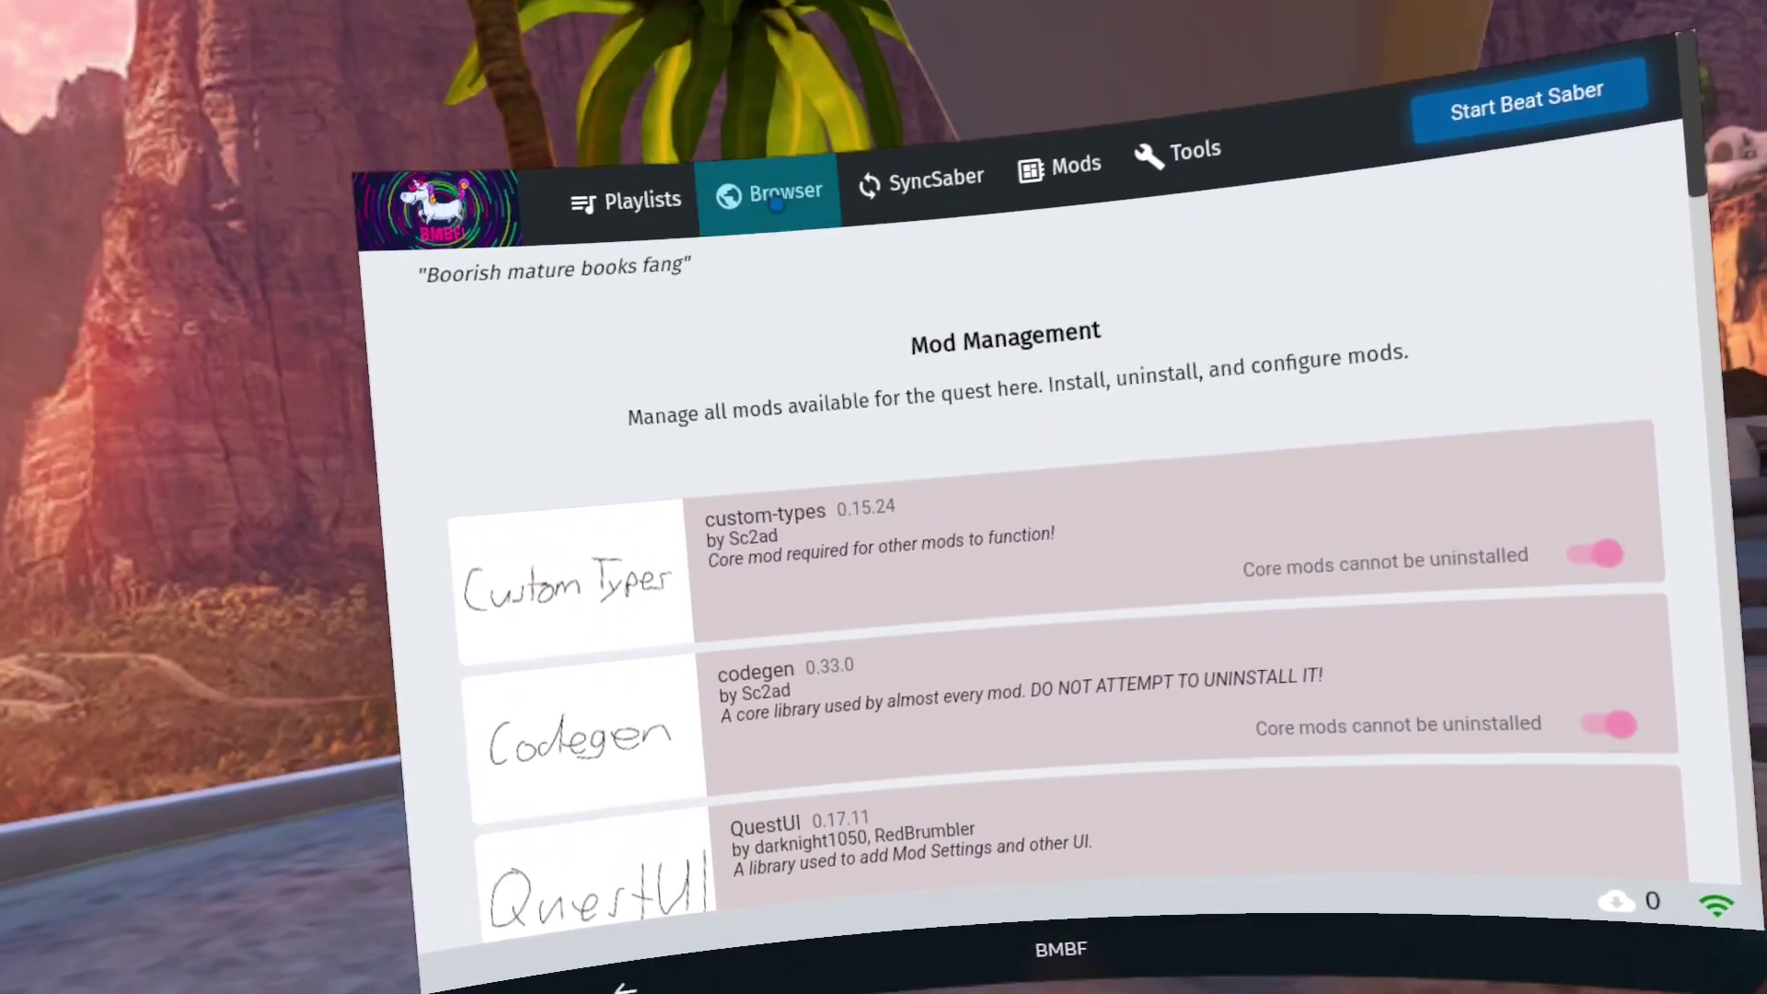
click(660, 88)
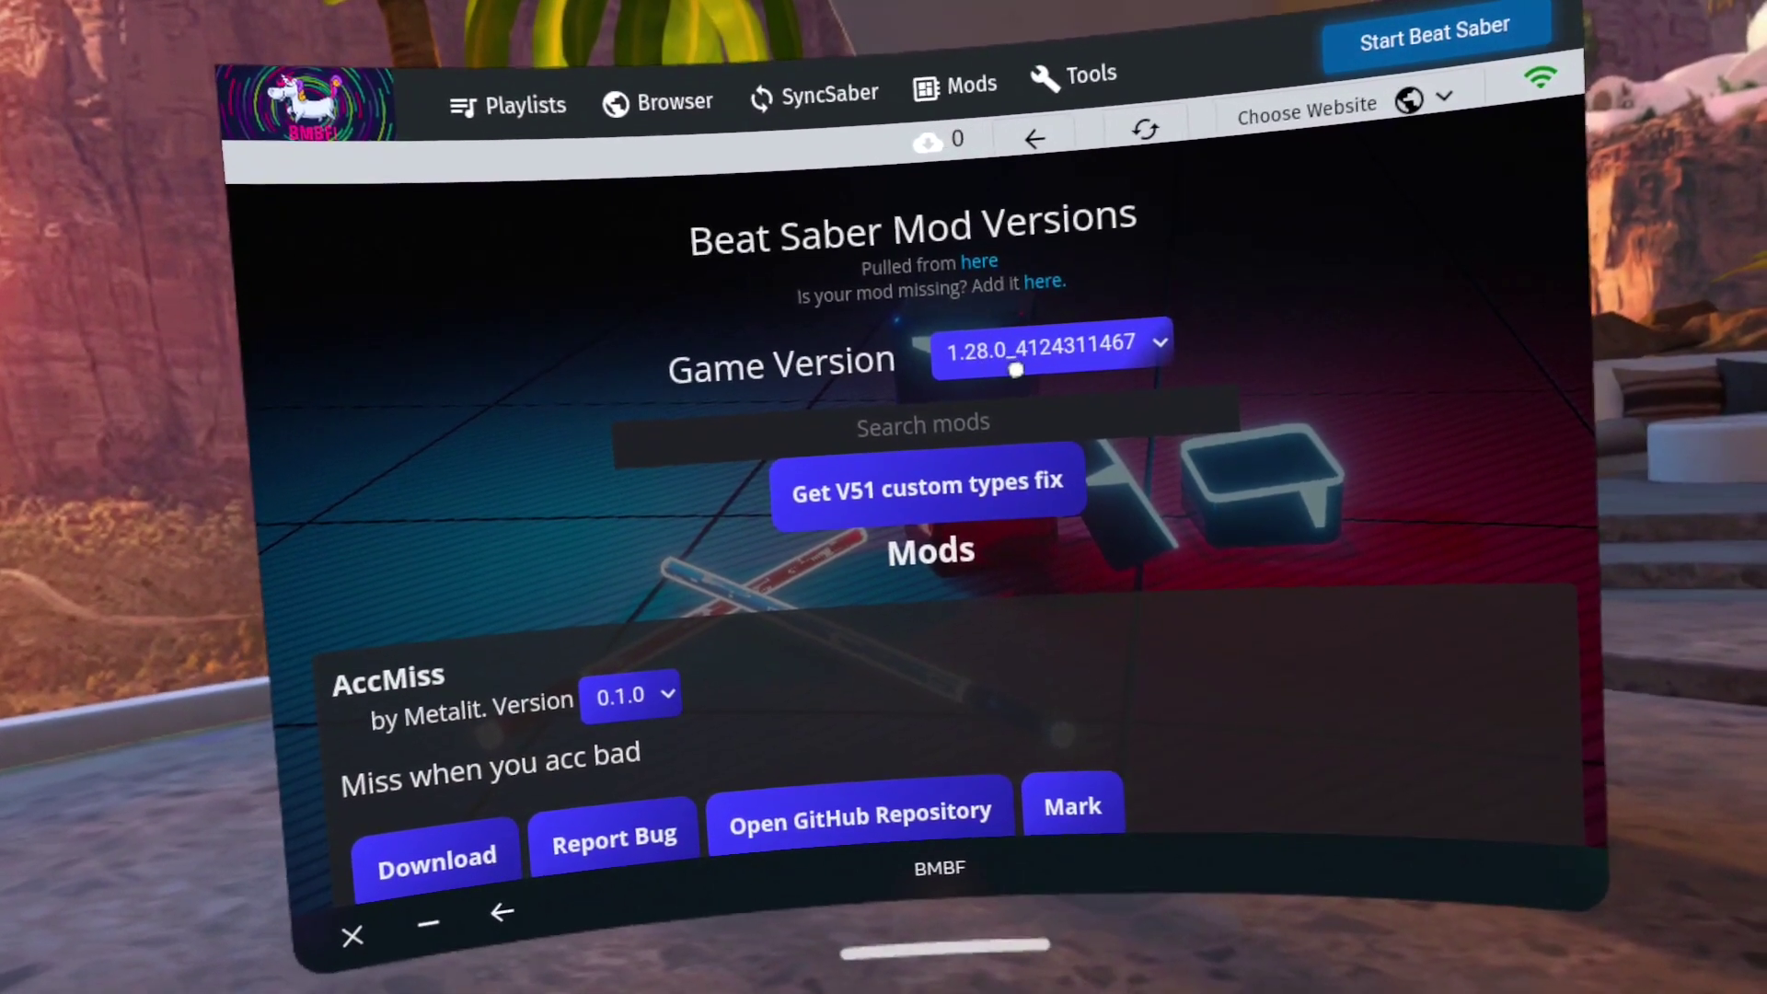
scroll(1243, 611, down, 5)
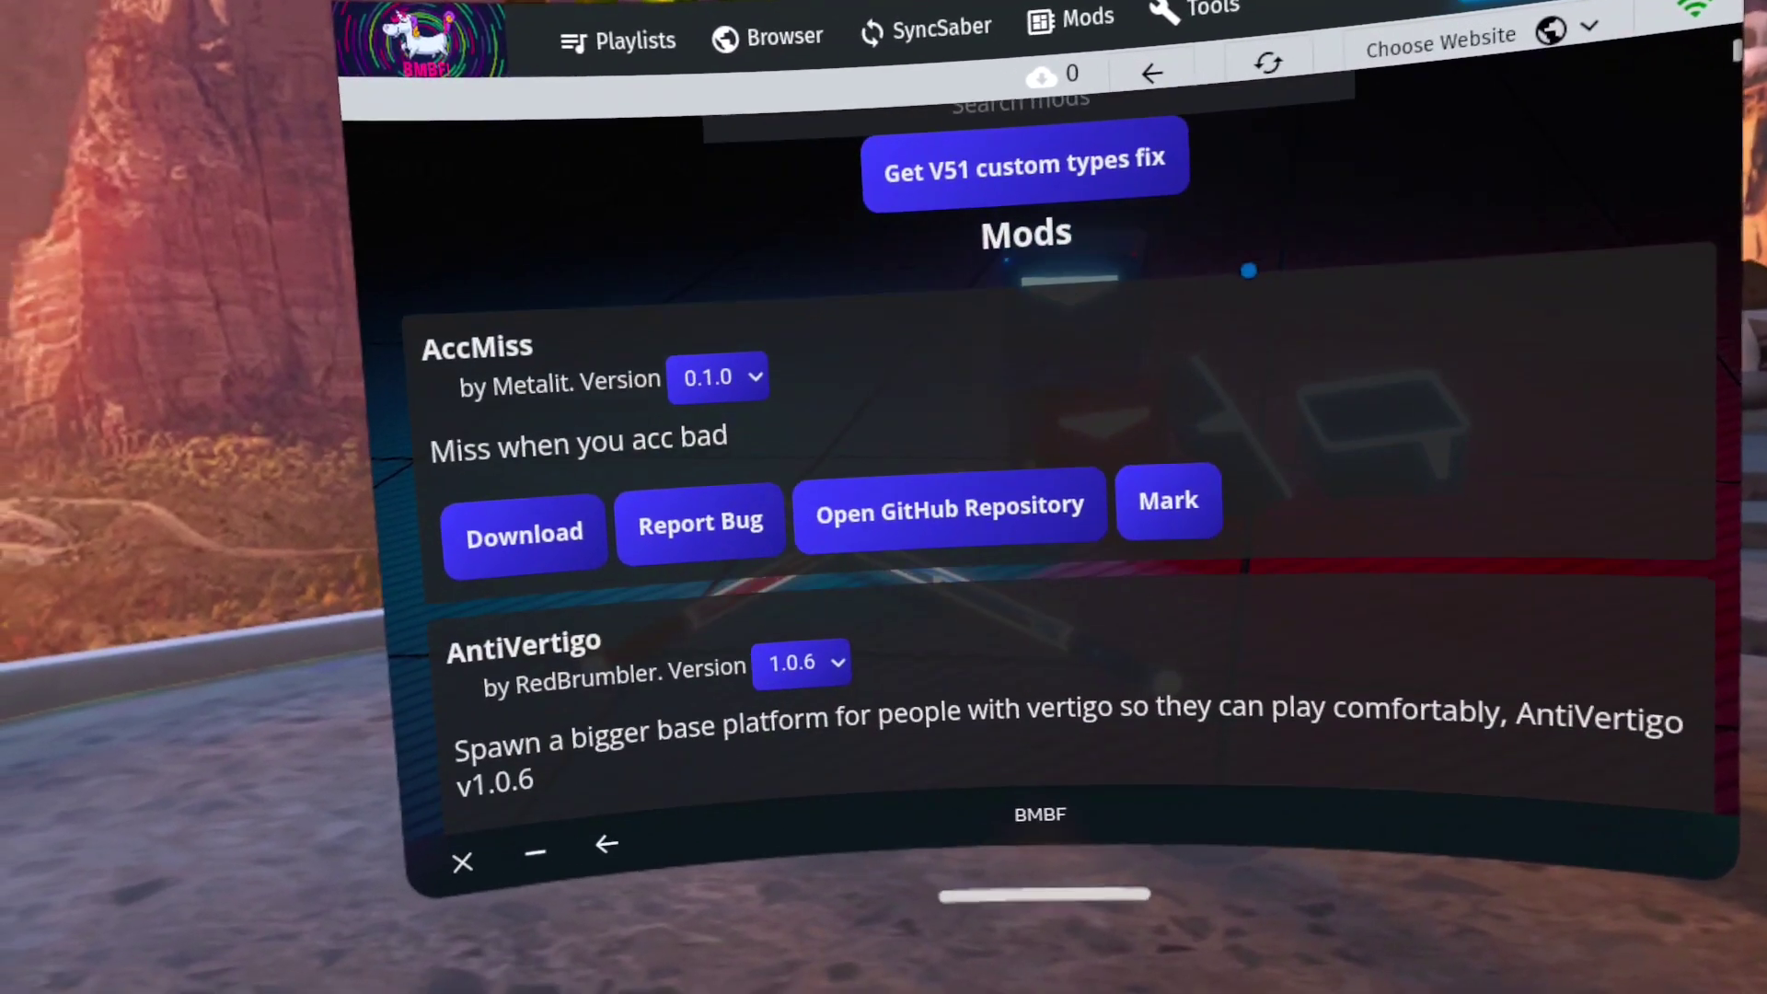
scroll(1327, 388, down, 10)
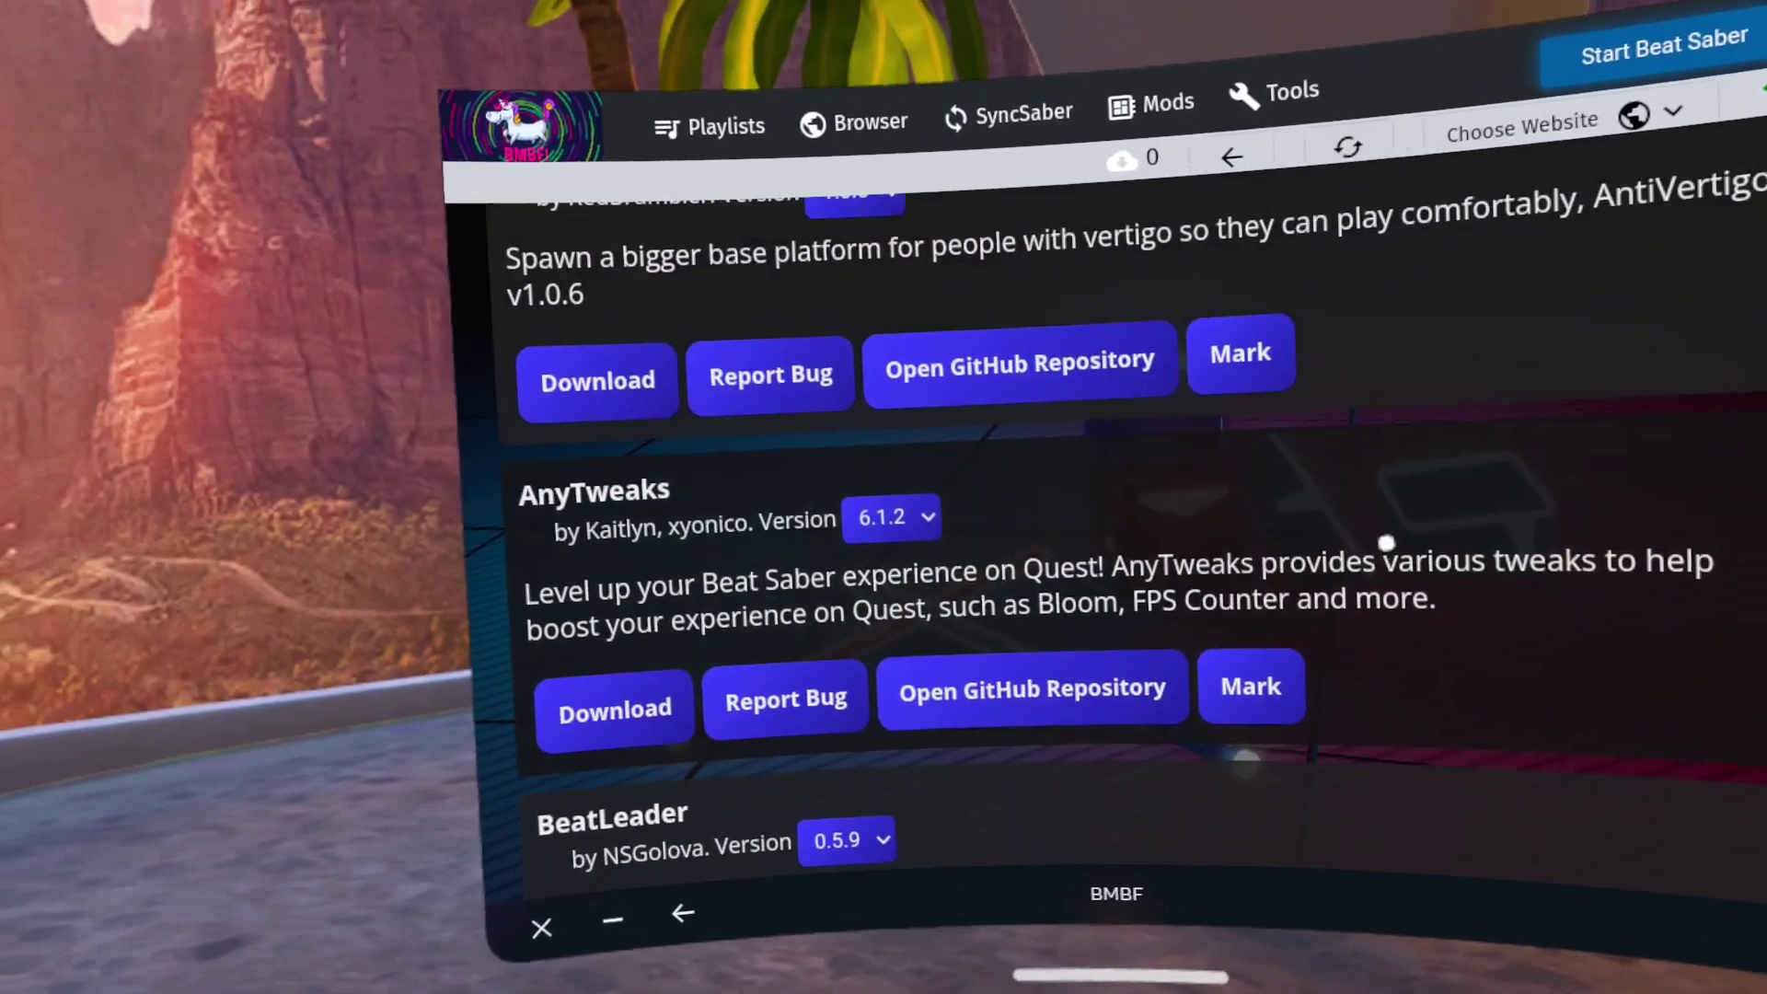
scroll(1424, 532, down, 8)
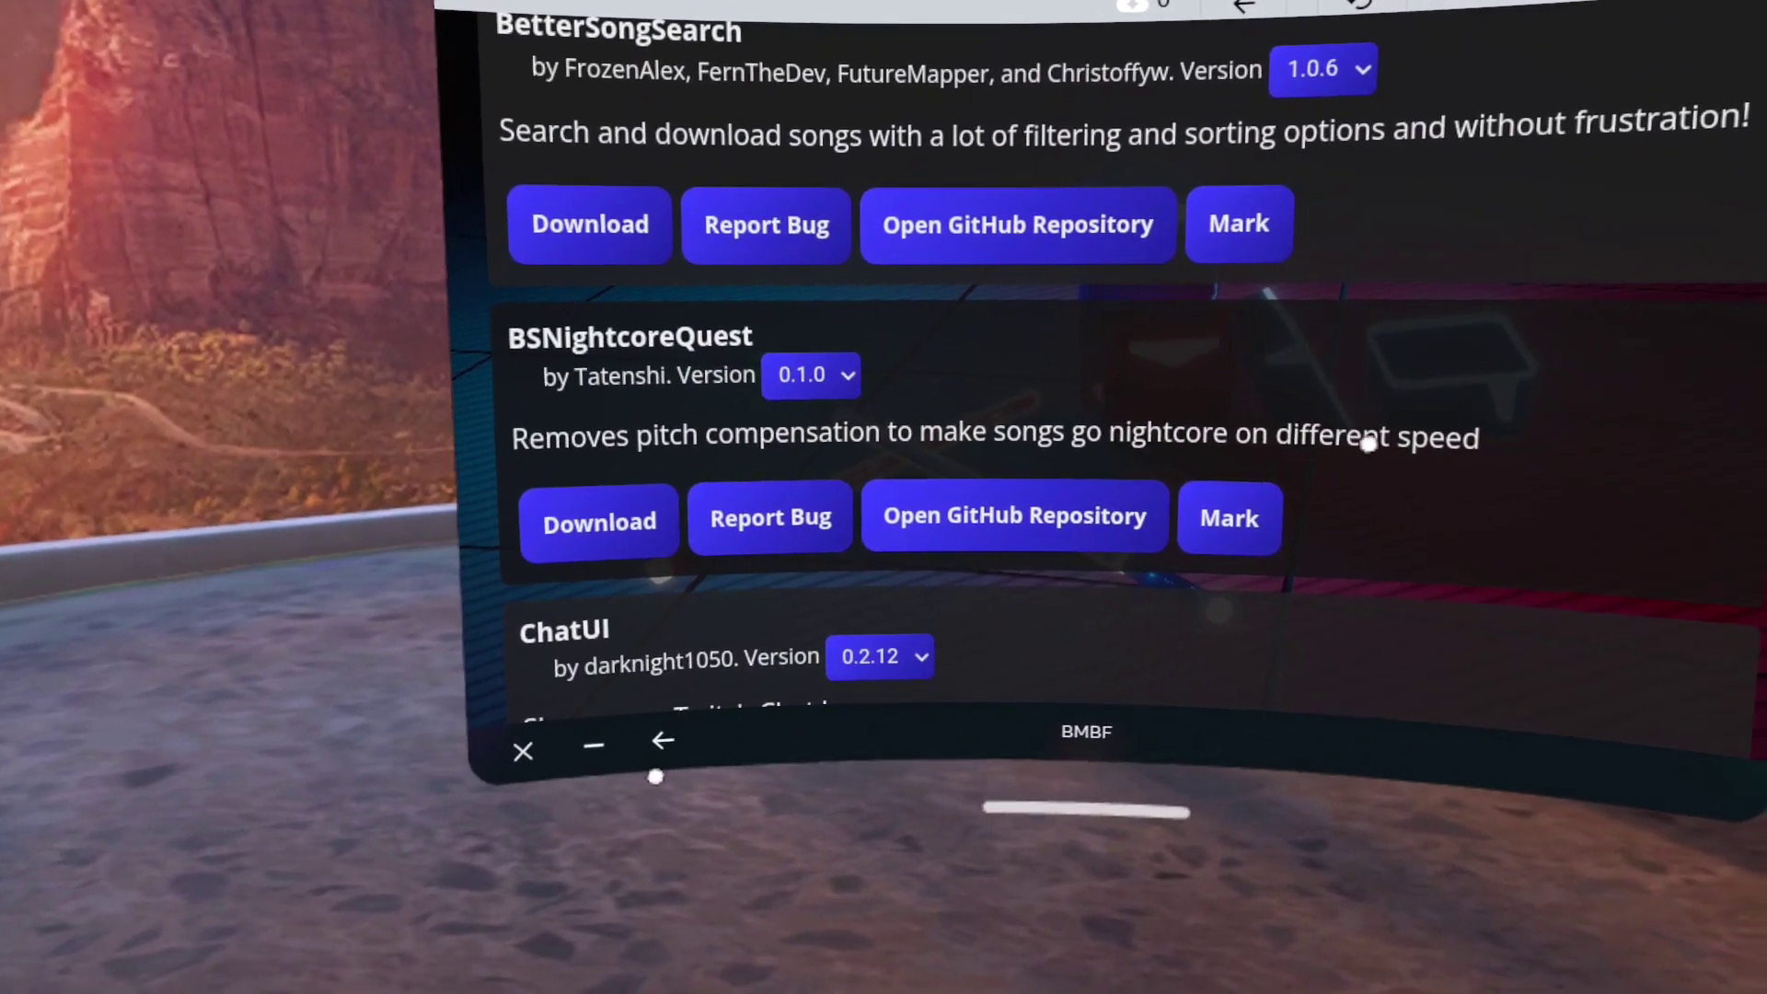
scroll(1370, 442, down, 5)
scroll(1417, 327, down, 2)
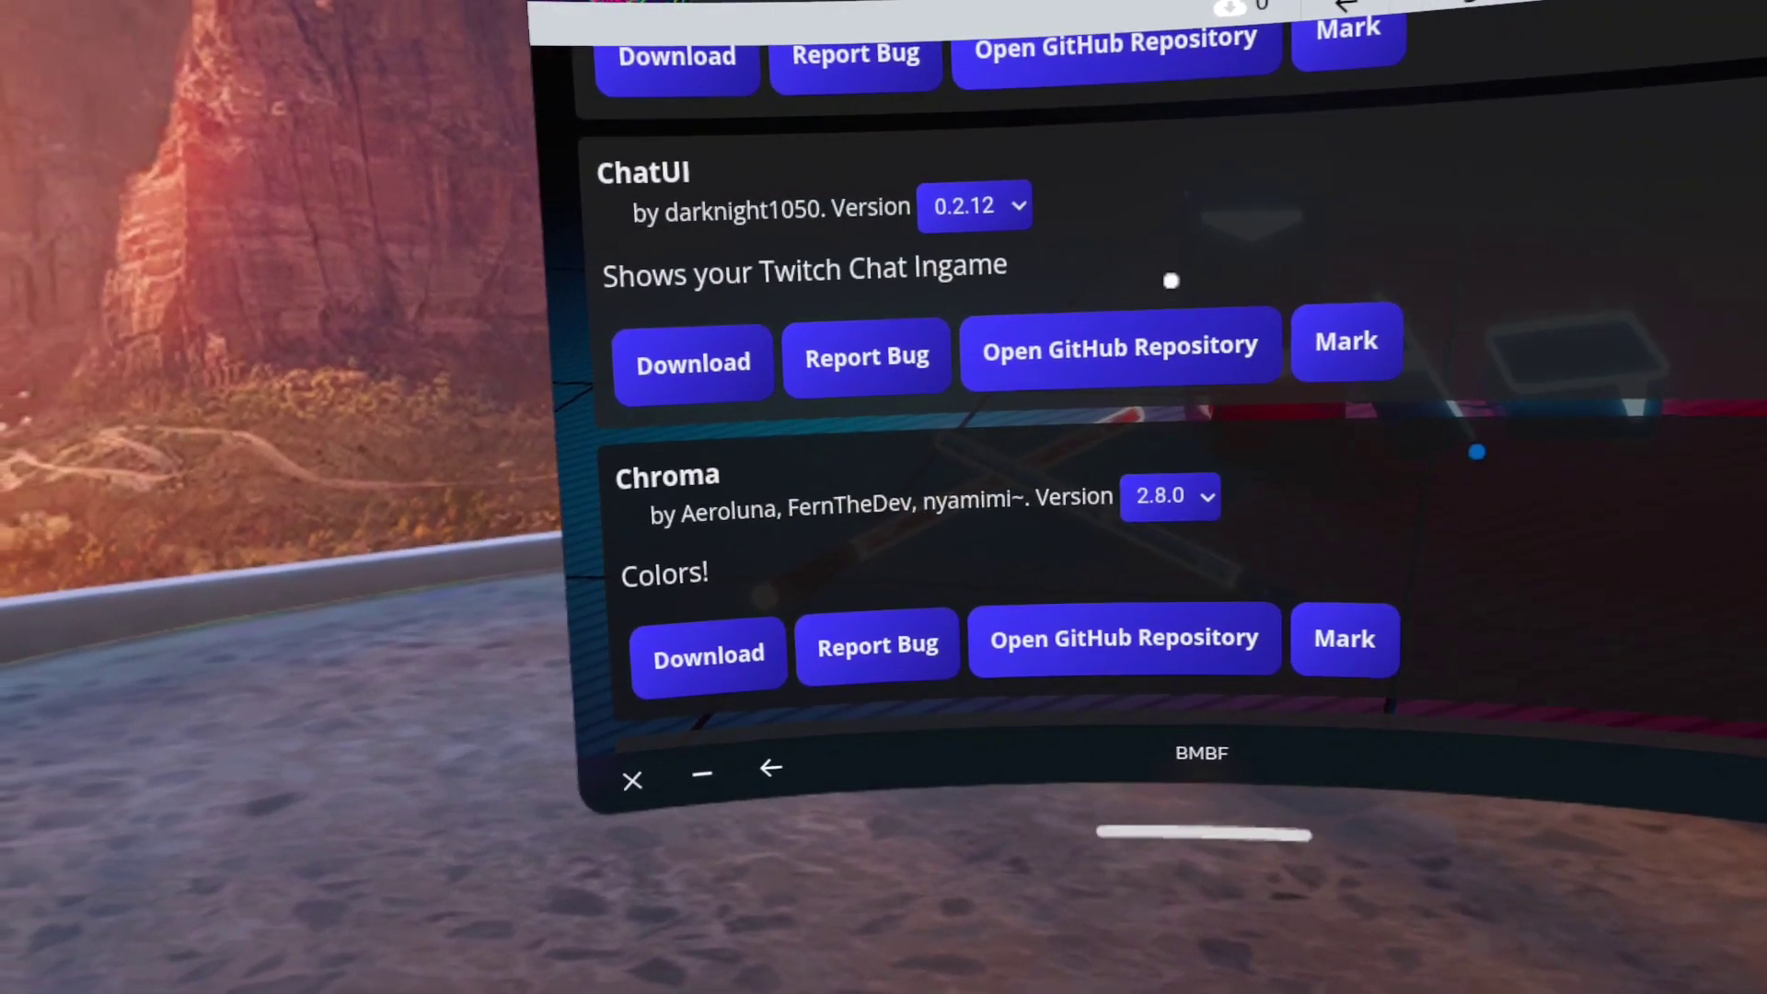
scroll(916, 483, down, 8)
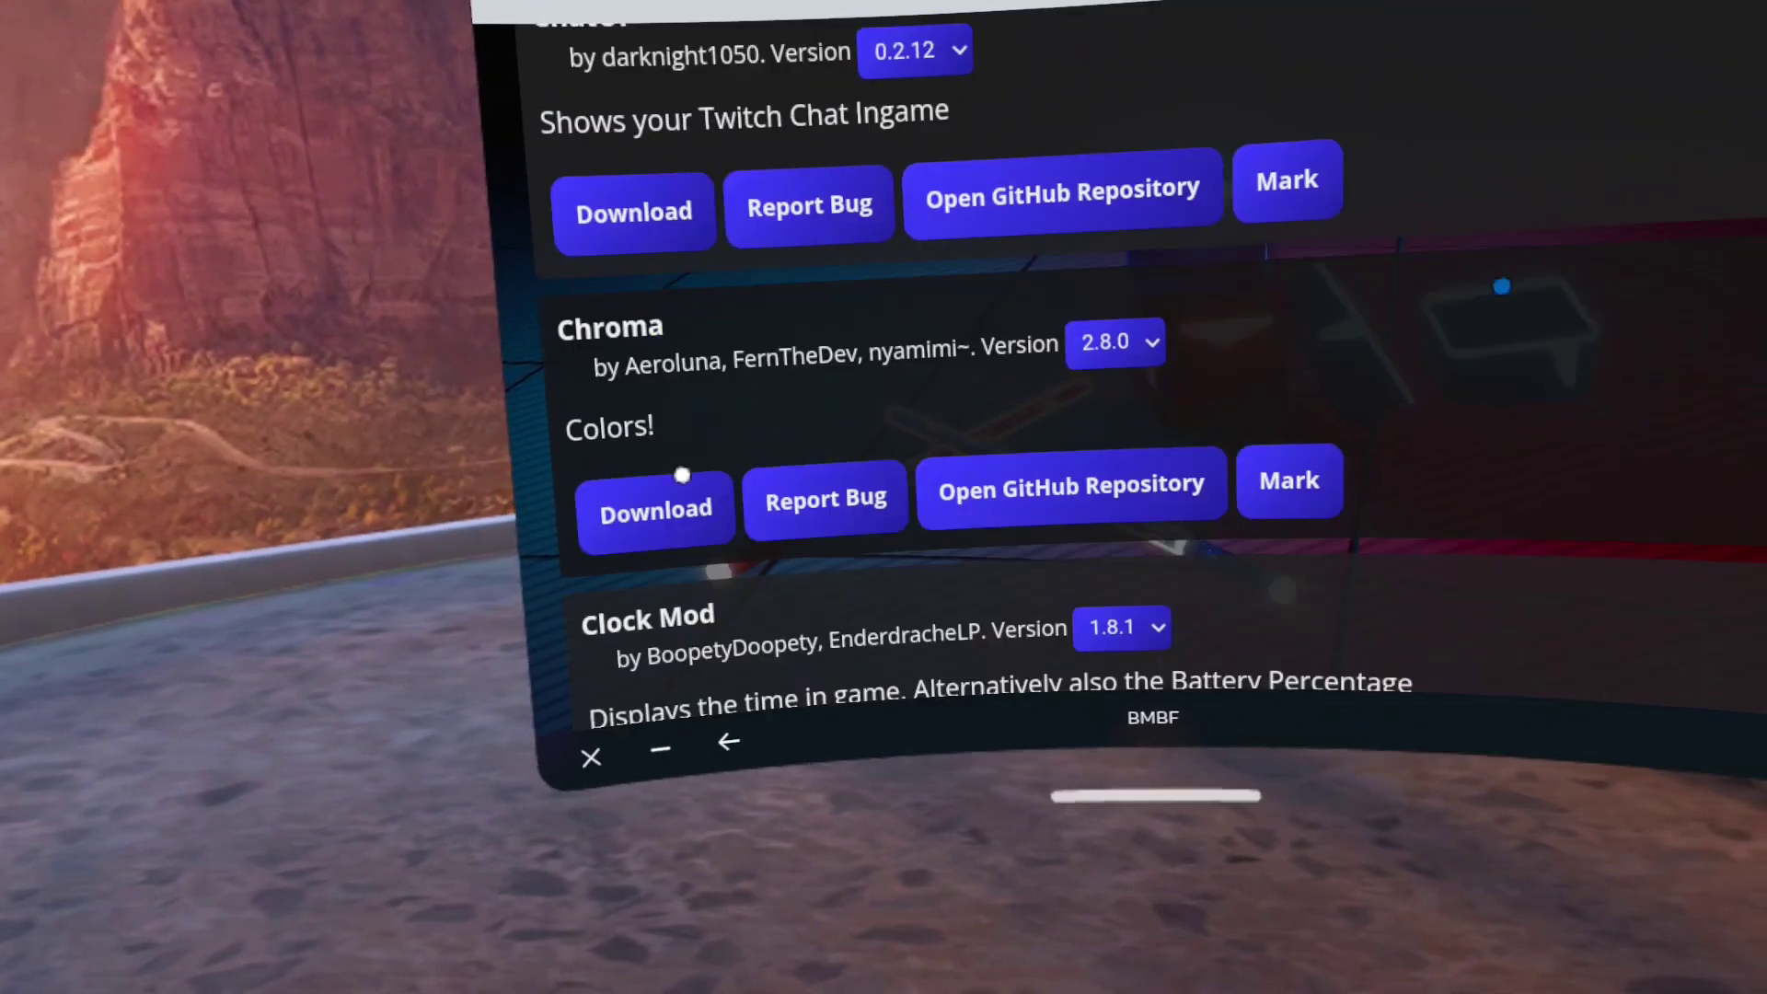
scroll(761, 426, down, 8)
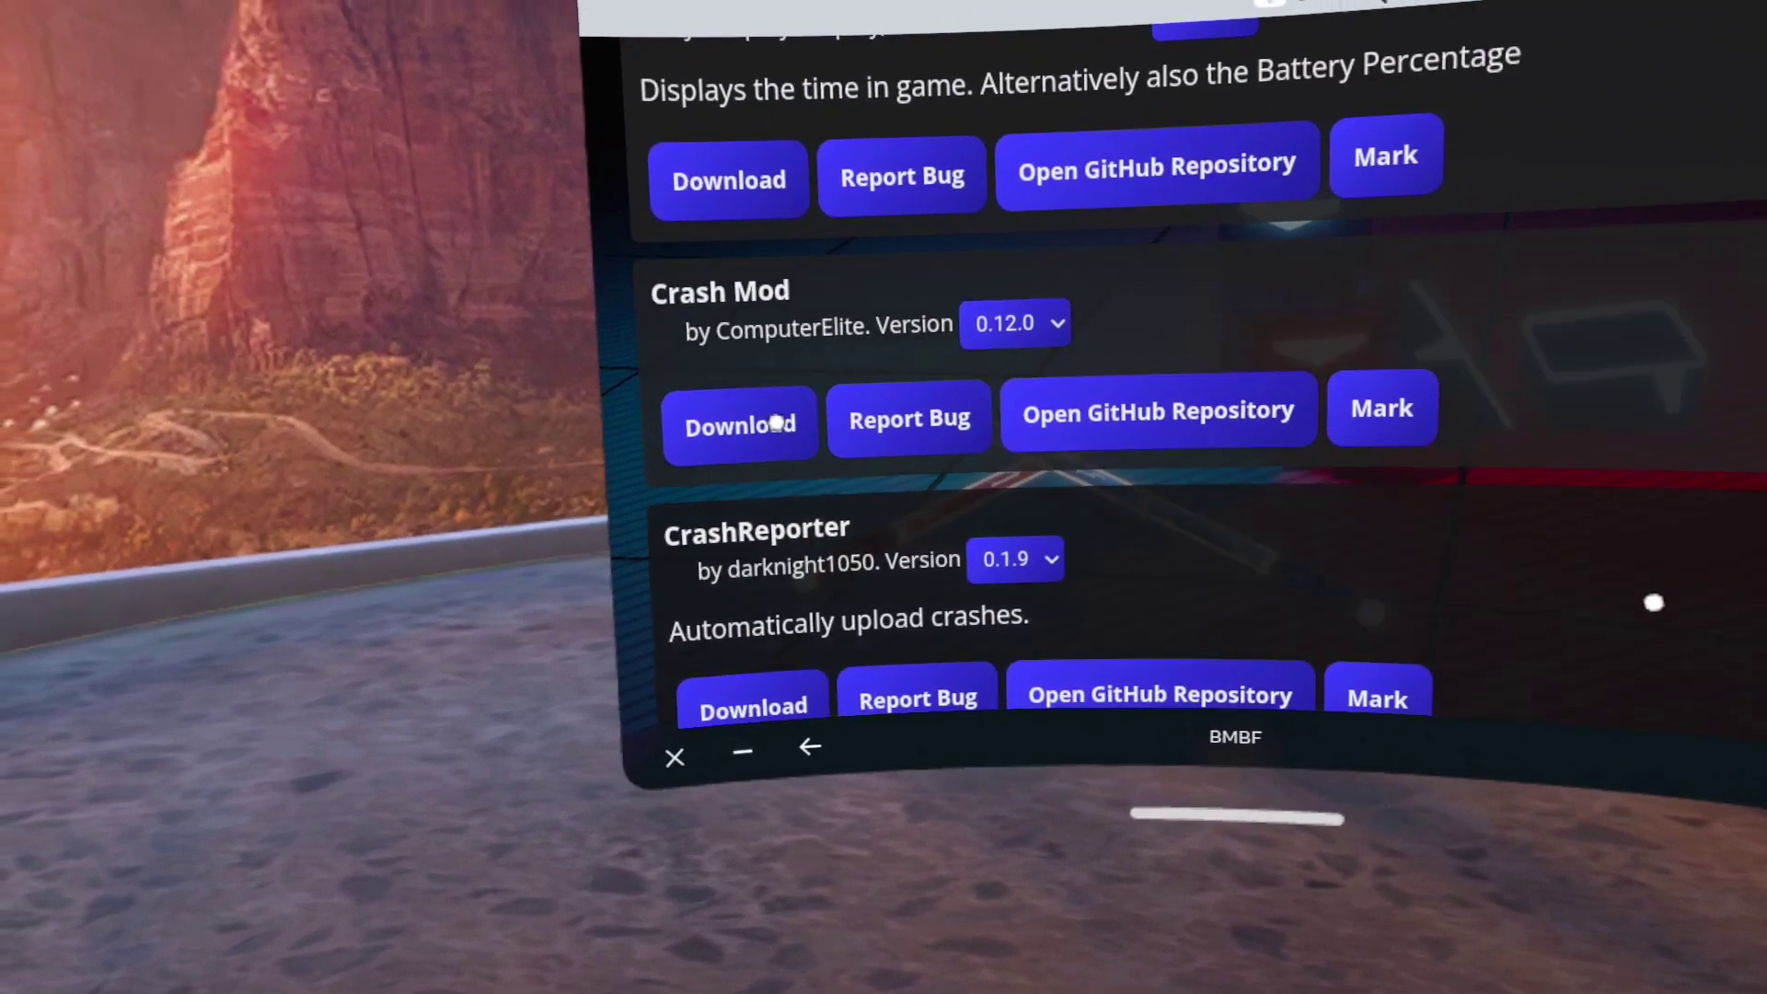
scroll(802, 346, down, 8)
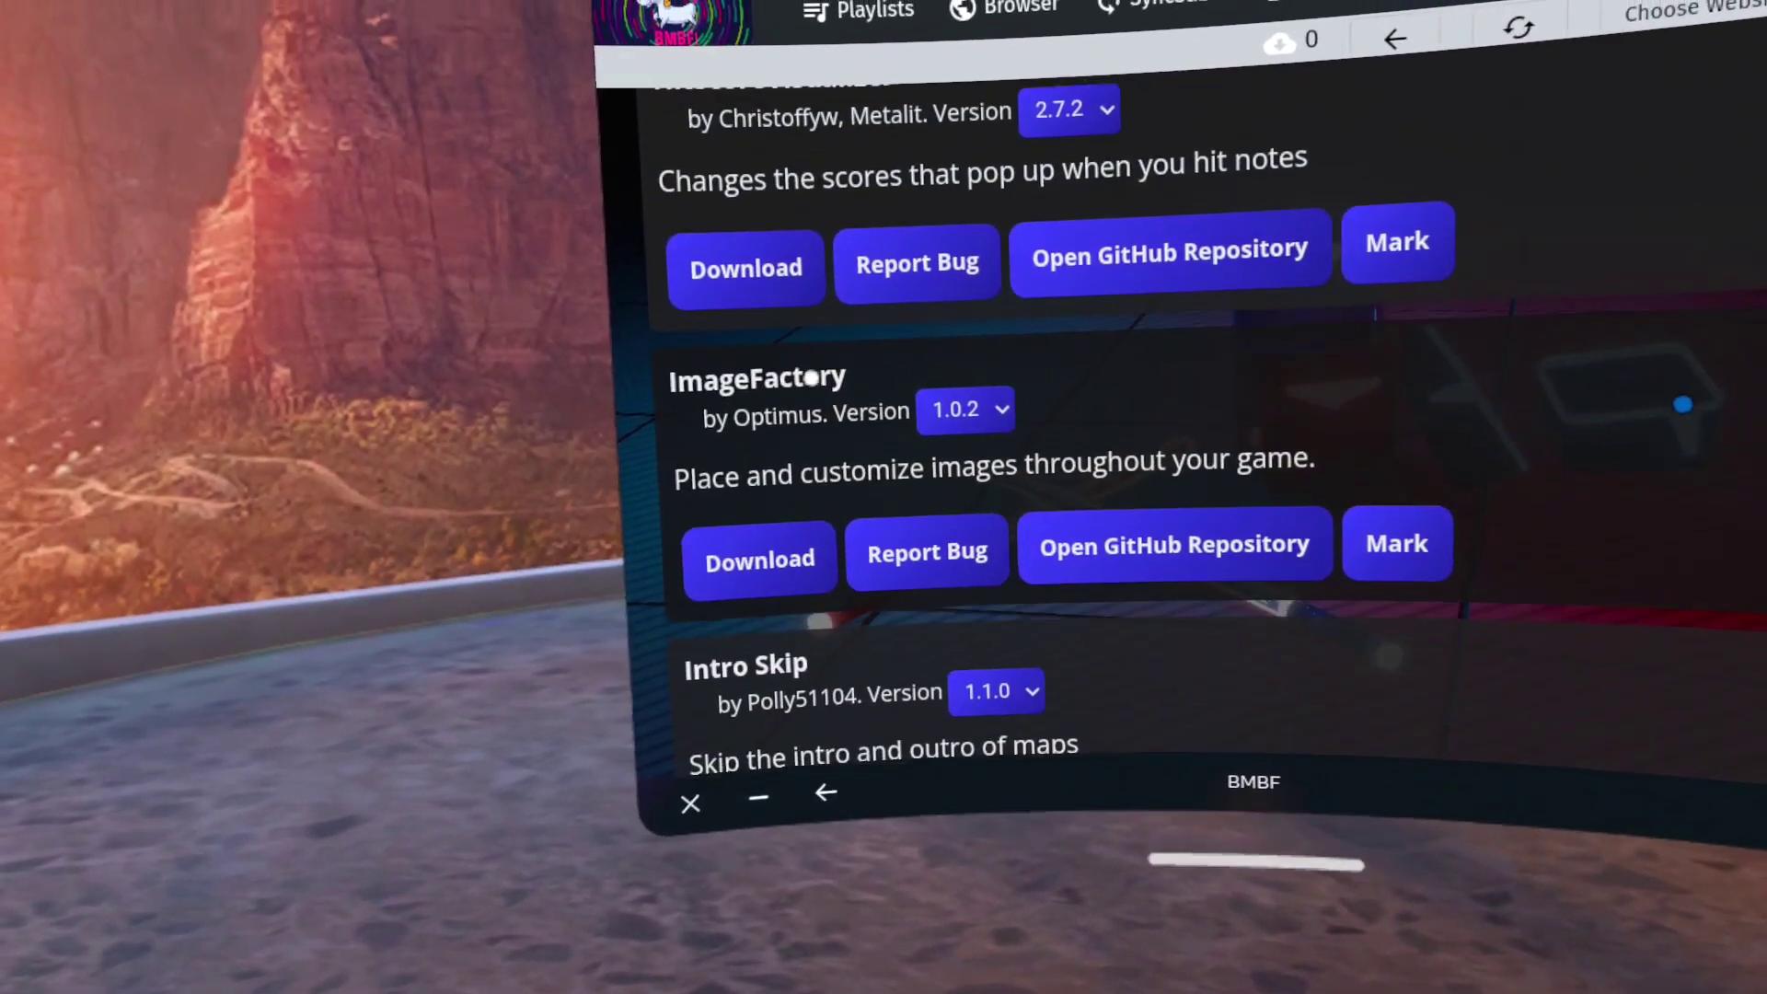
scroll(811, 377, down, 6)
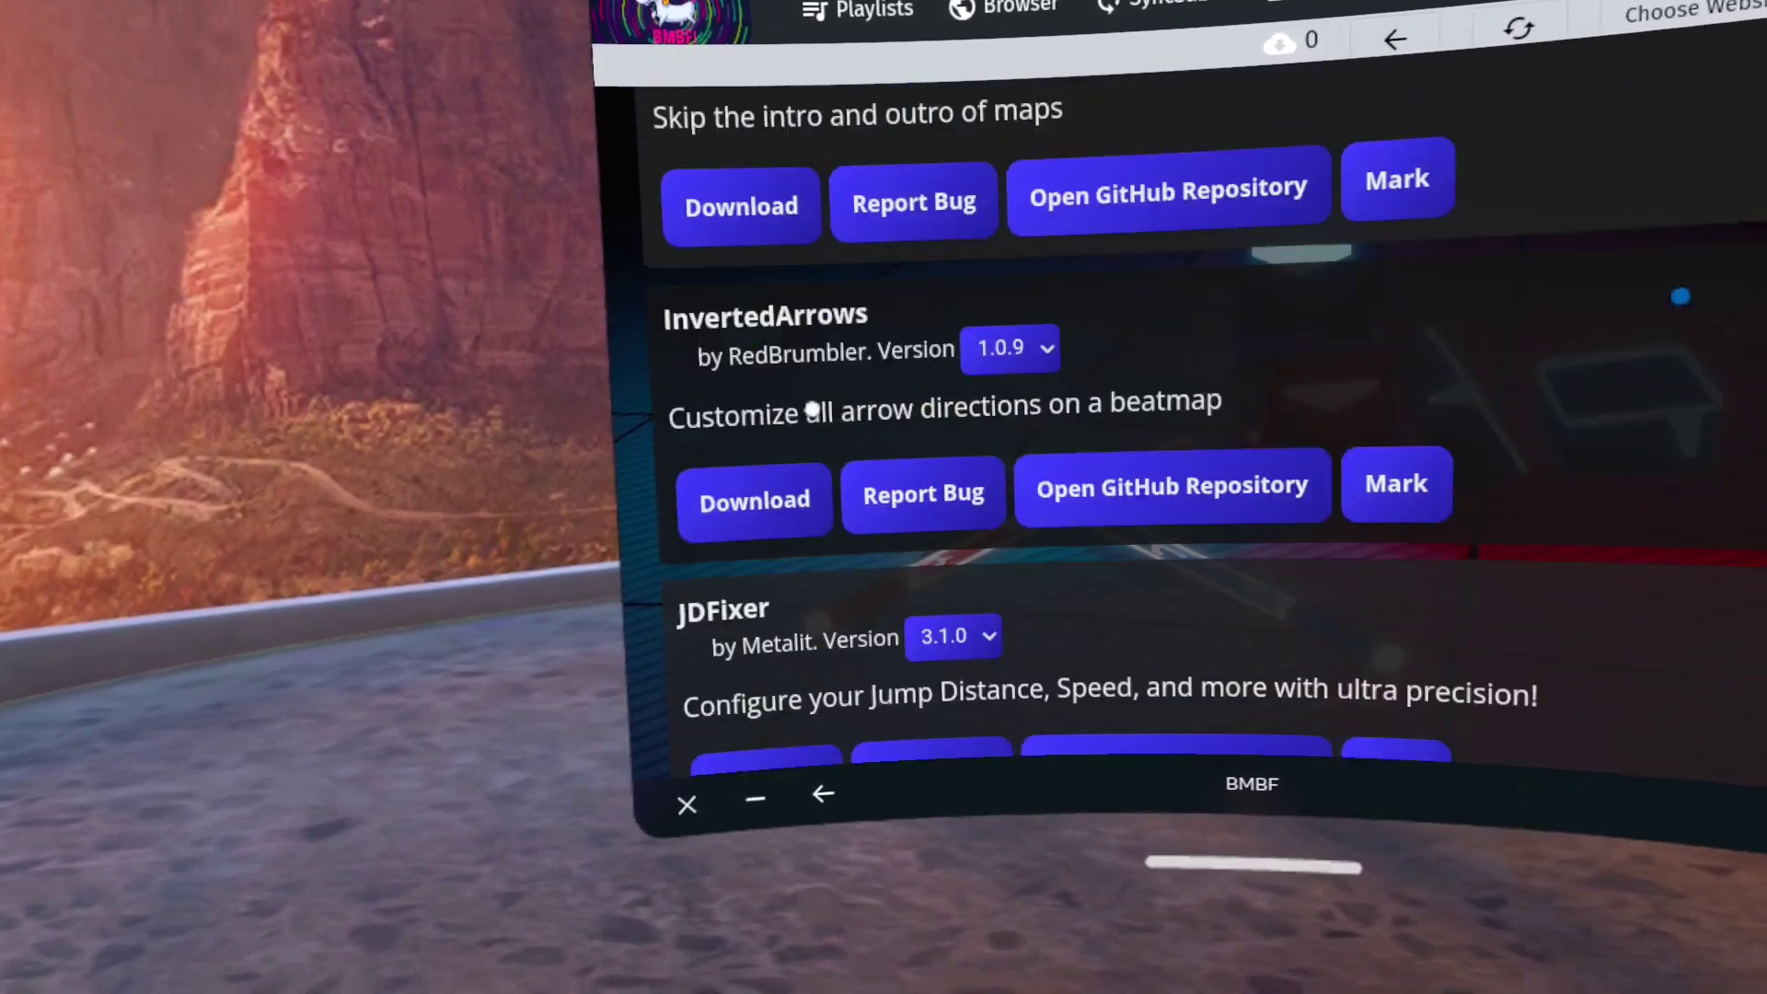
scroll(811, 411, down, 6)
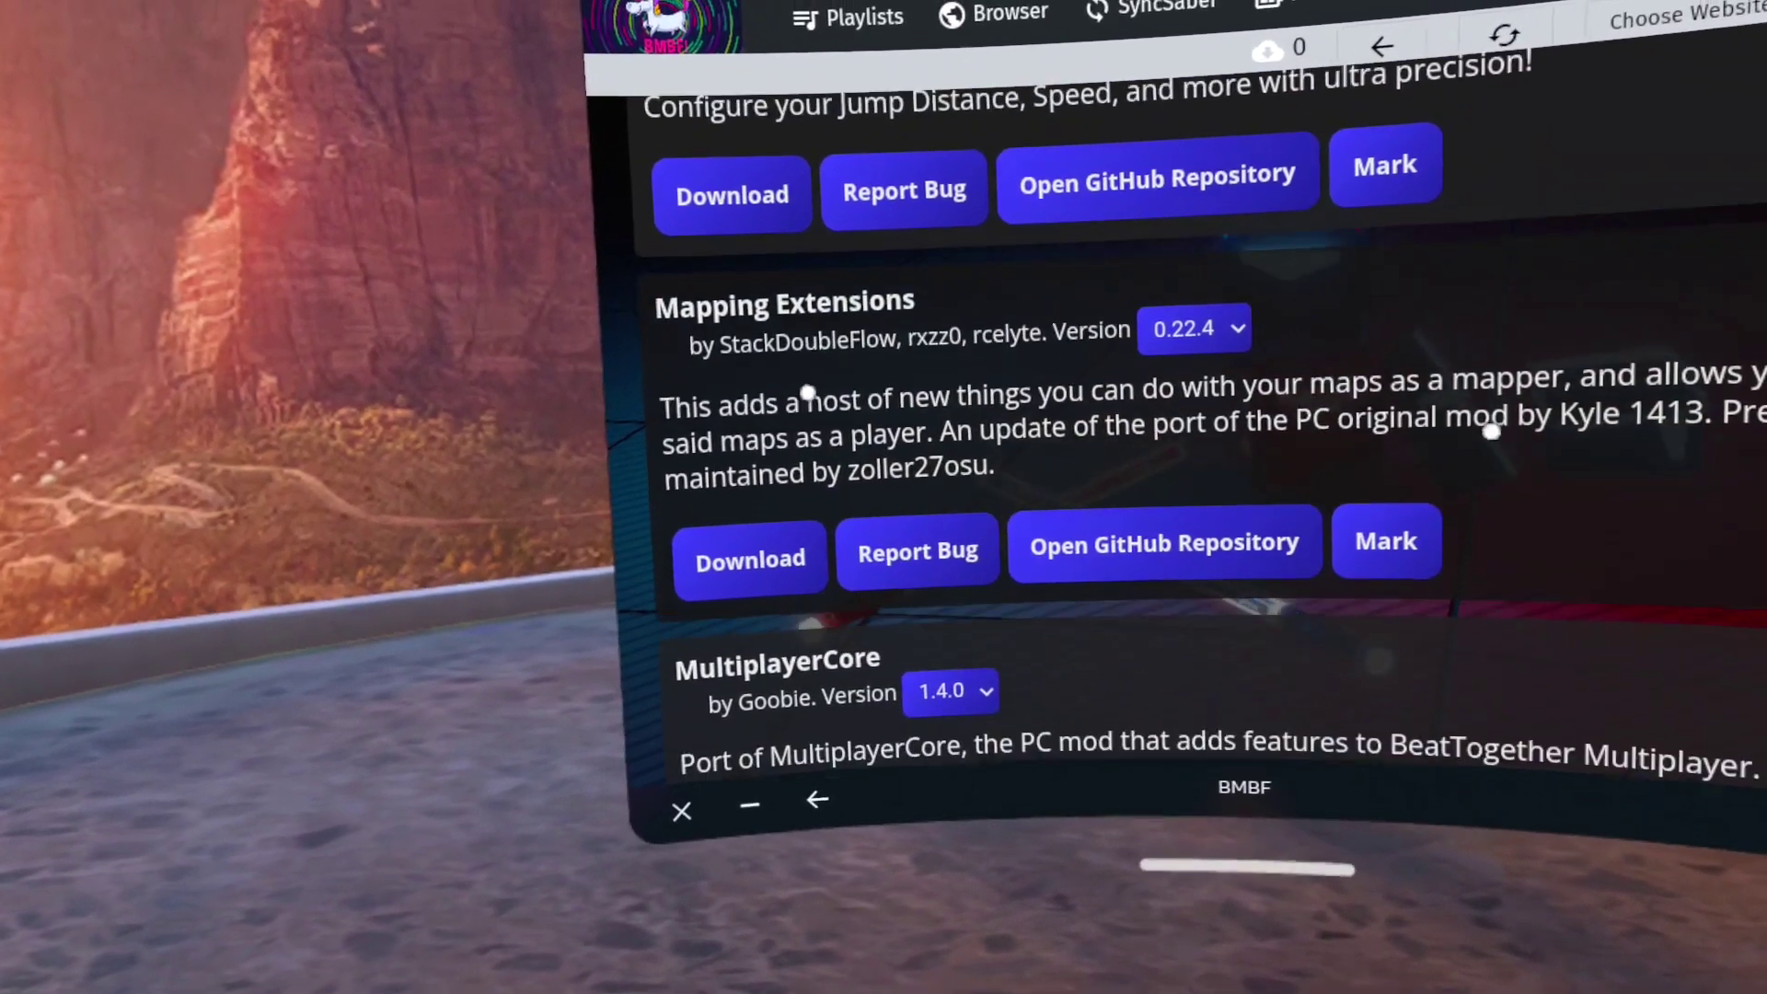
scroll(921, 368, down, 5)
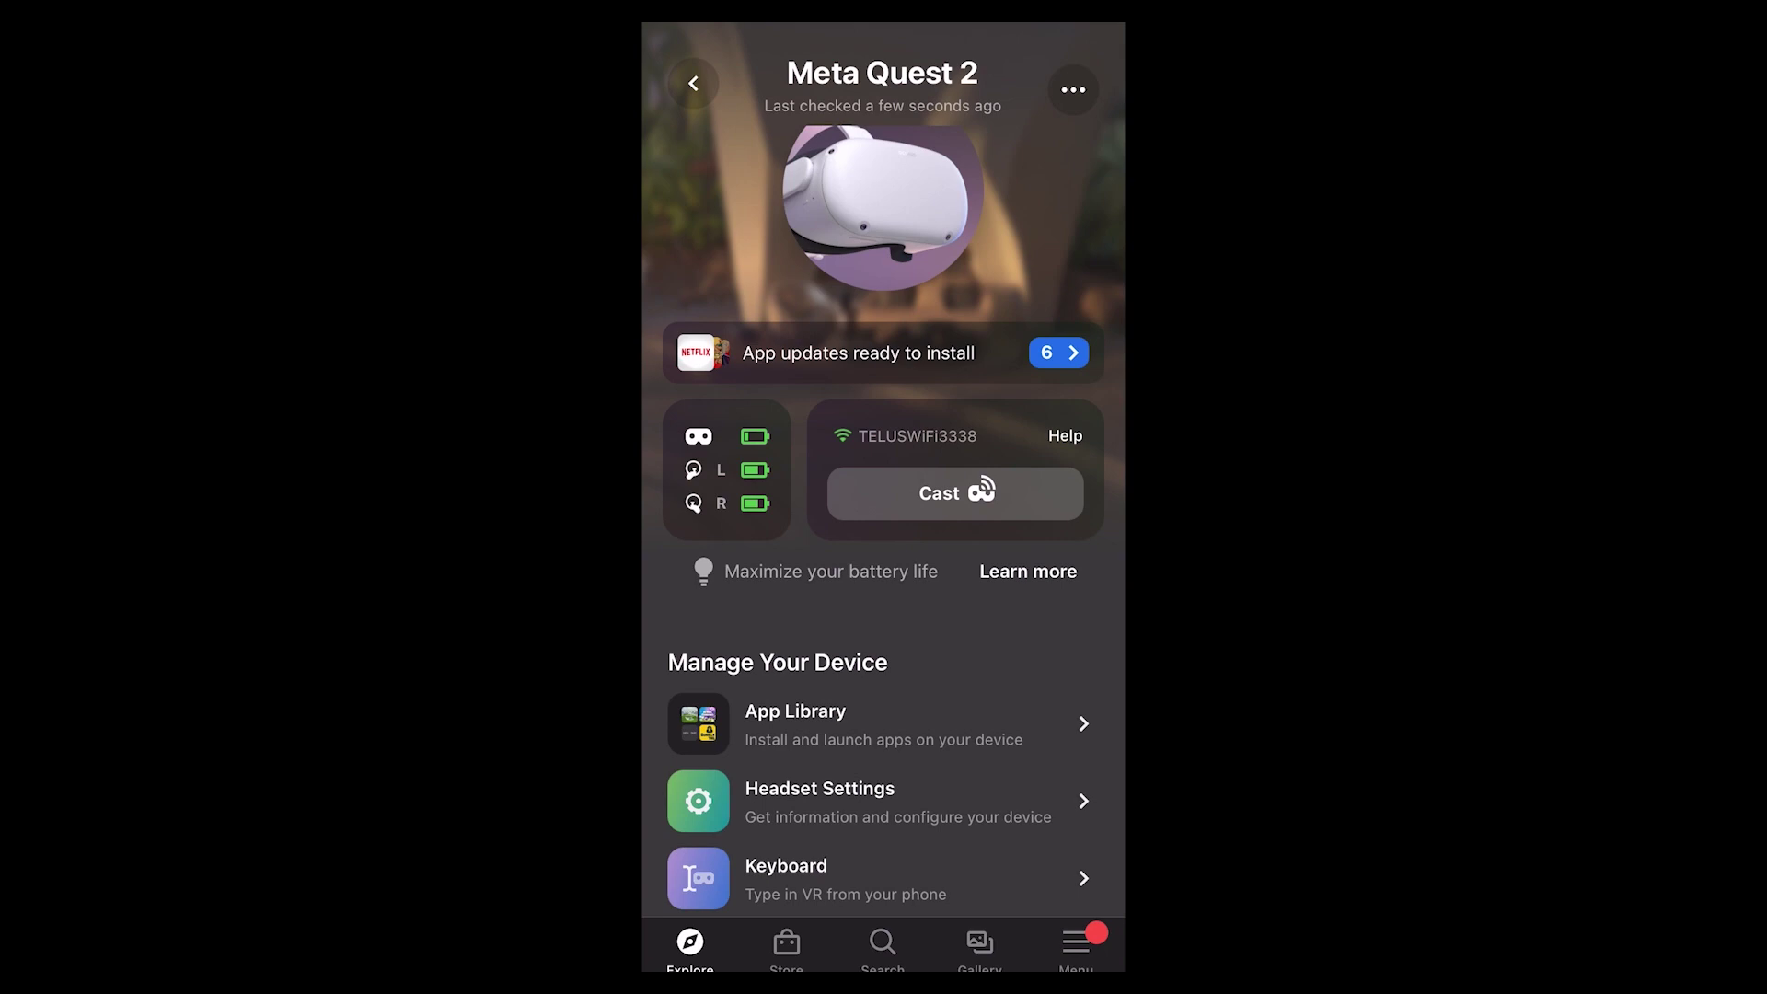
Go to the headset's Developer Mode page under Headset Settings
click(819, 801)
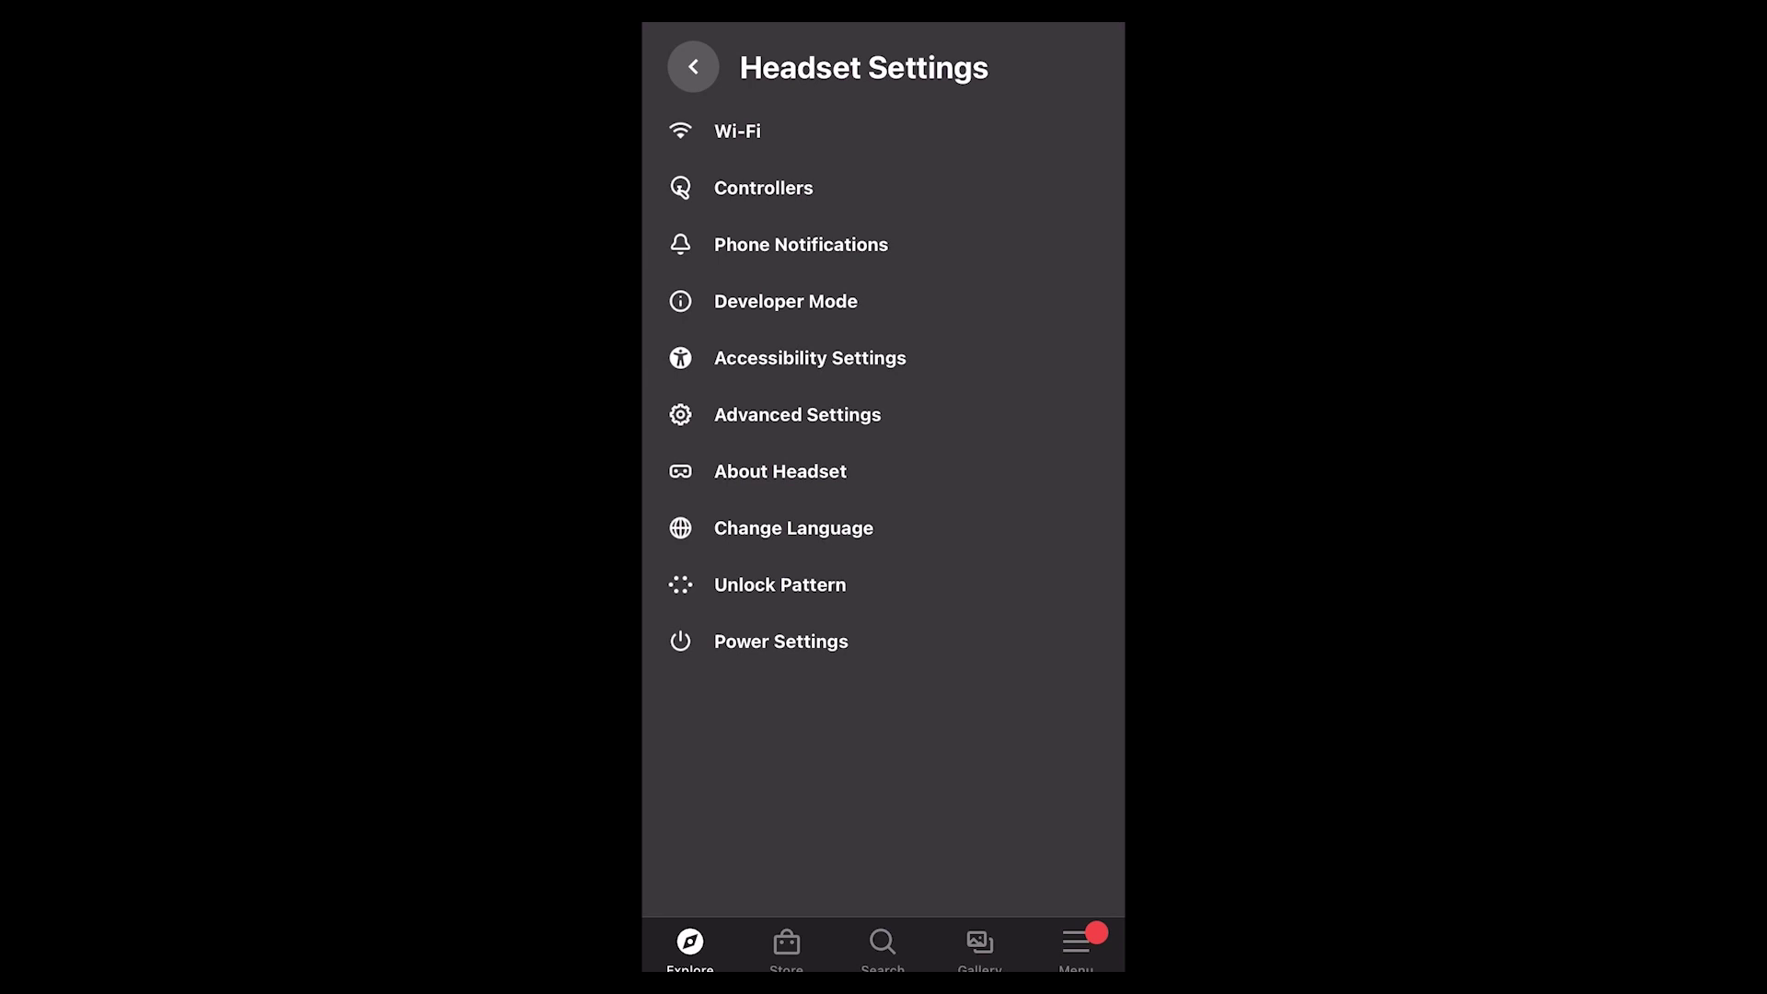
click(785, 301)
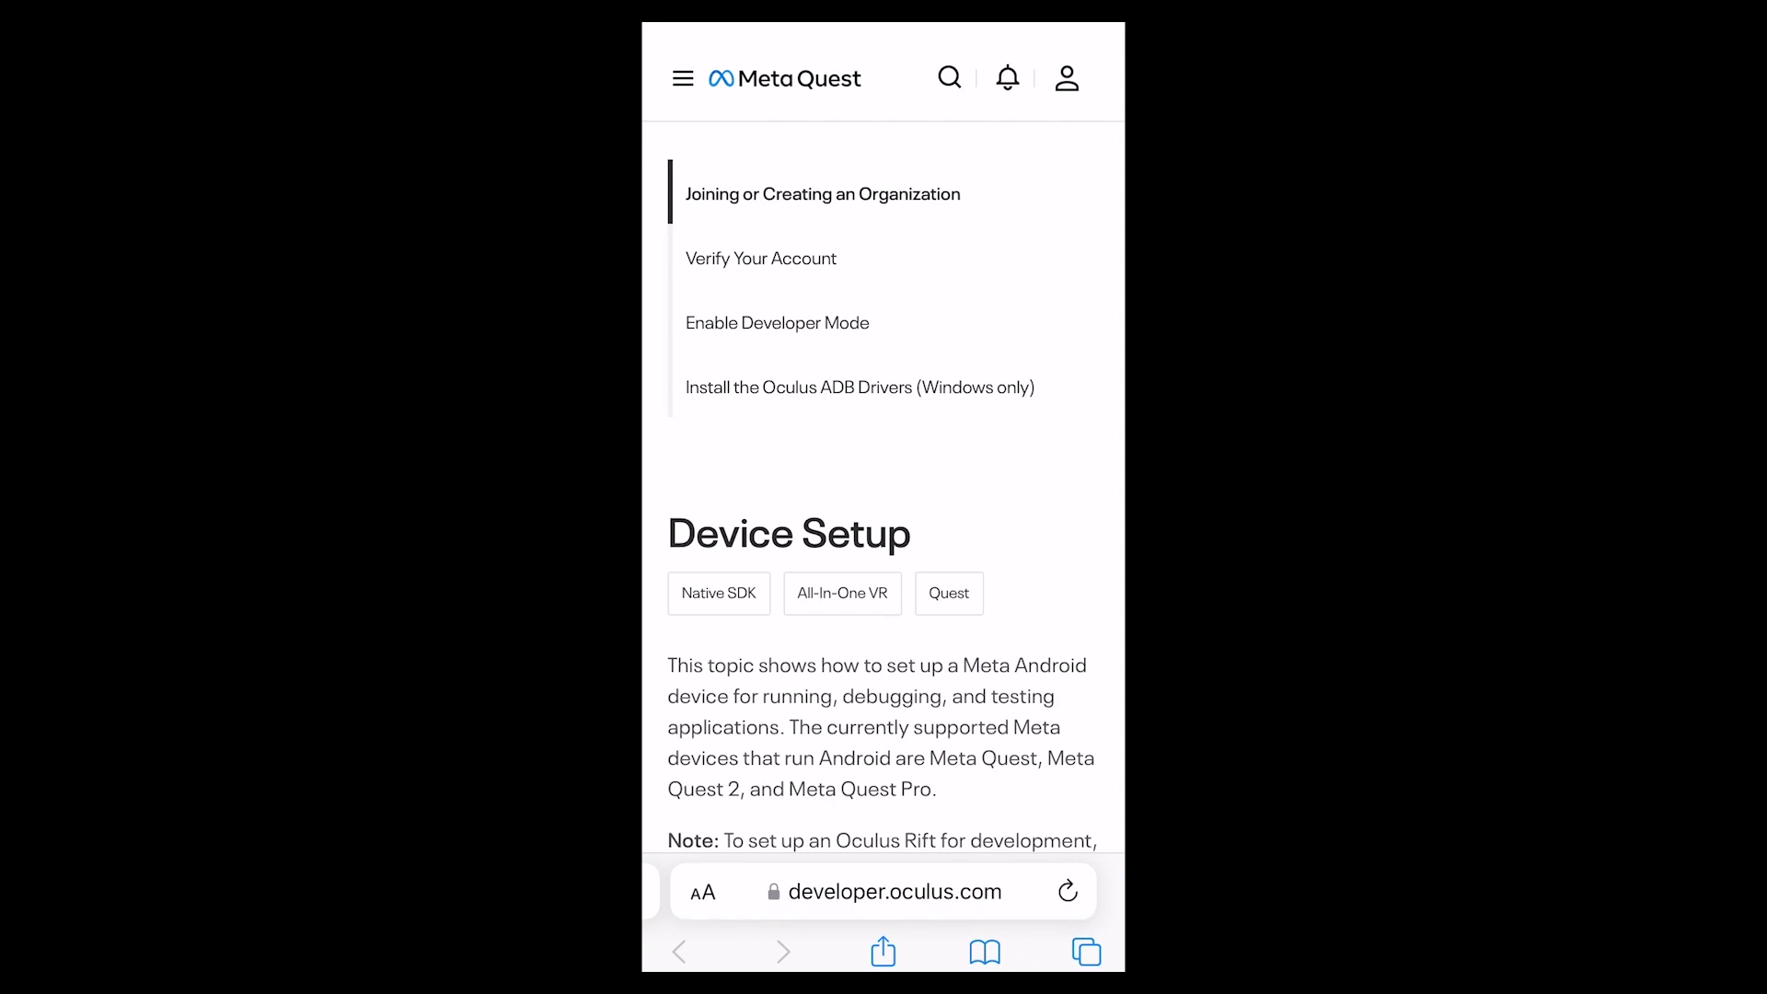
Log in to the Meta Quest developer site
scroll(883, 543, down, 10)
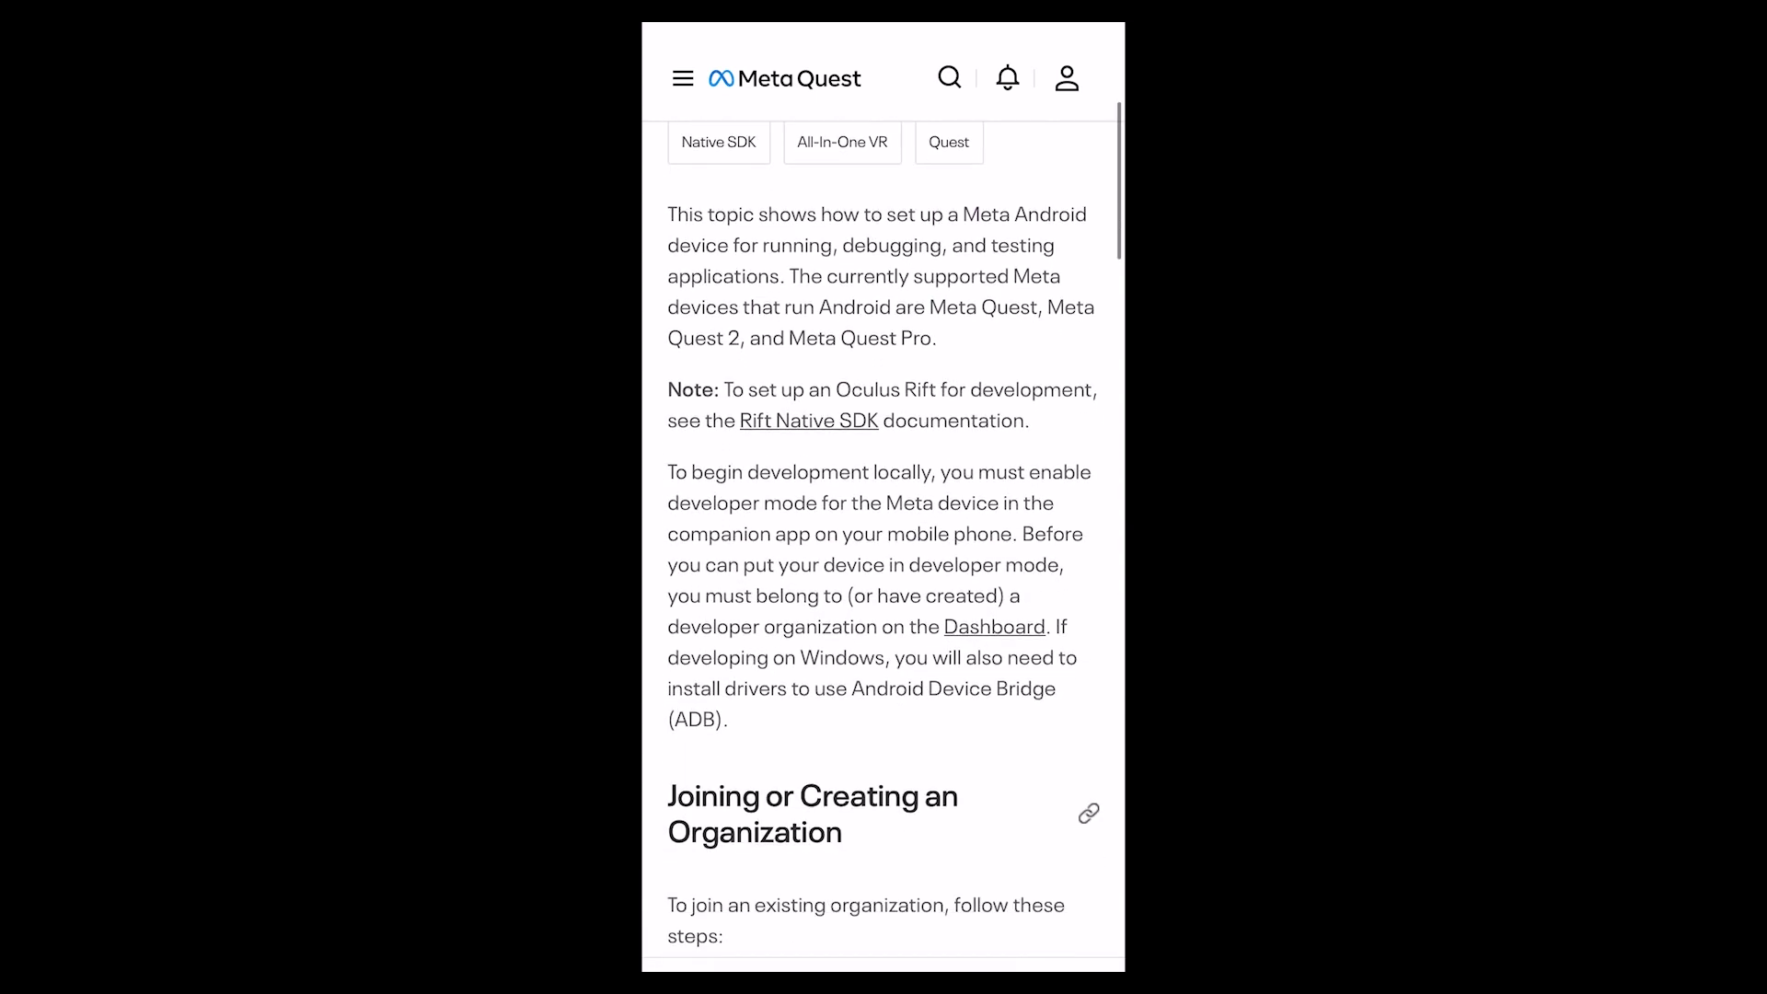
scroll(883, 543, down, 5)
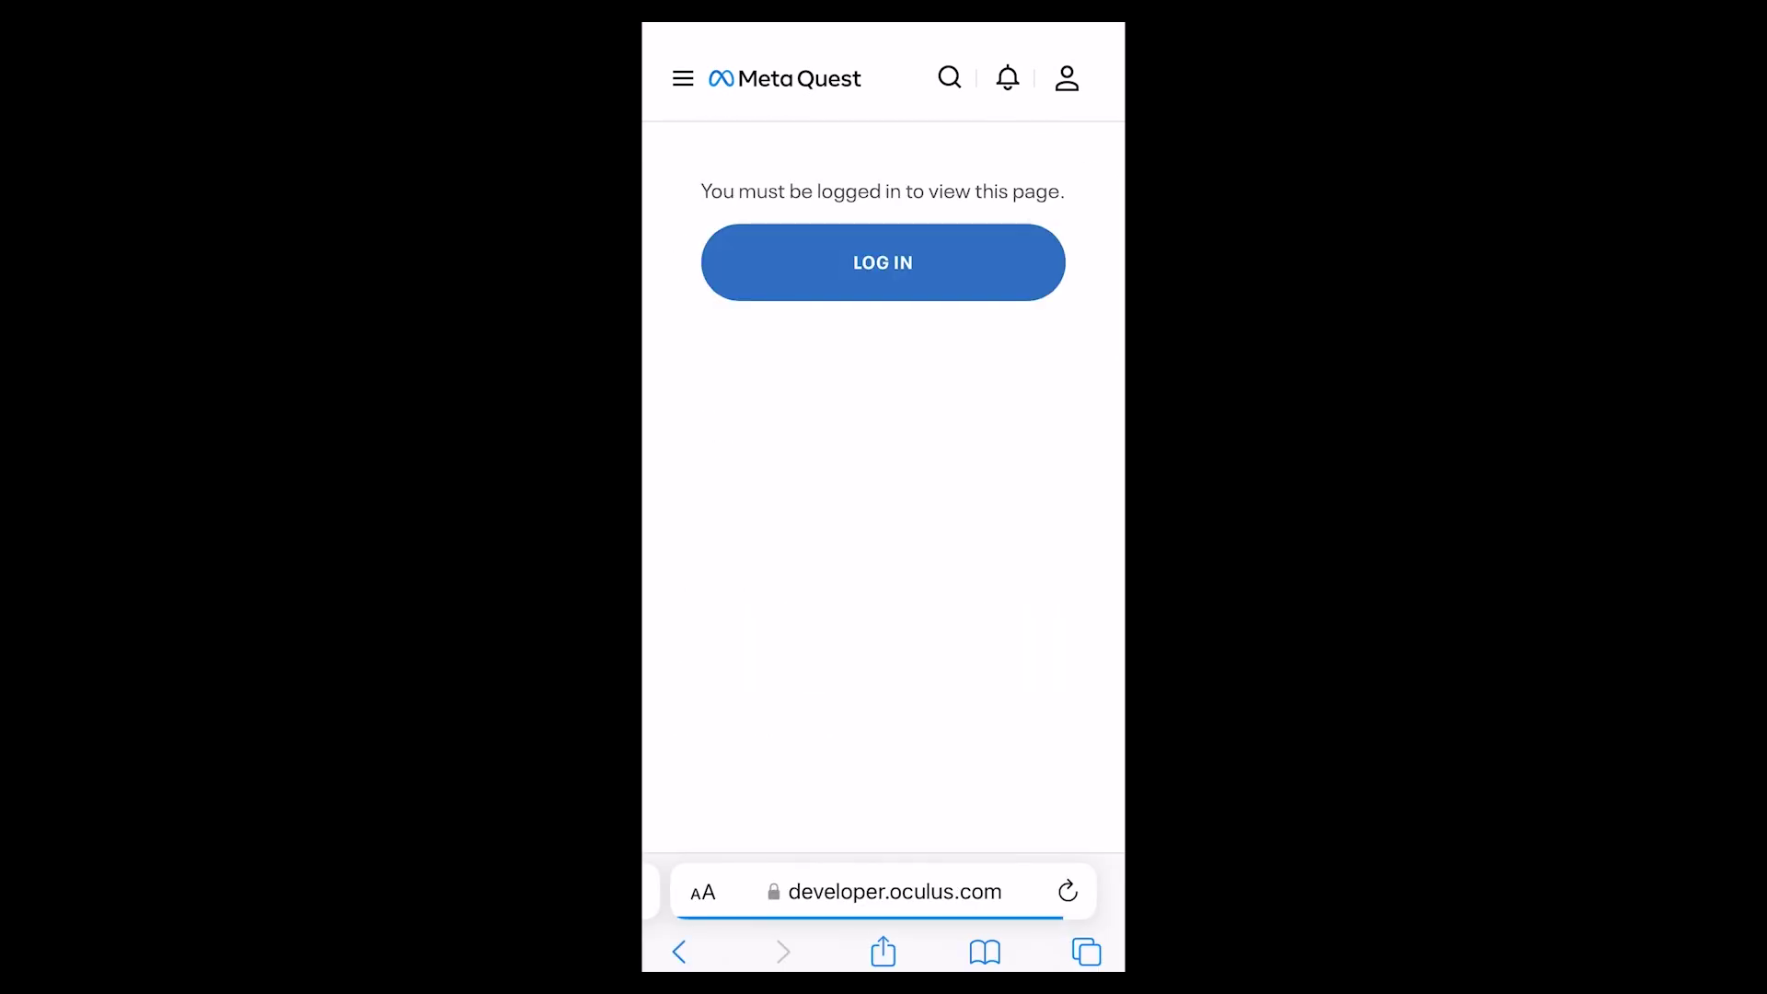
click(882, 262)
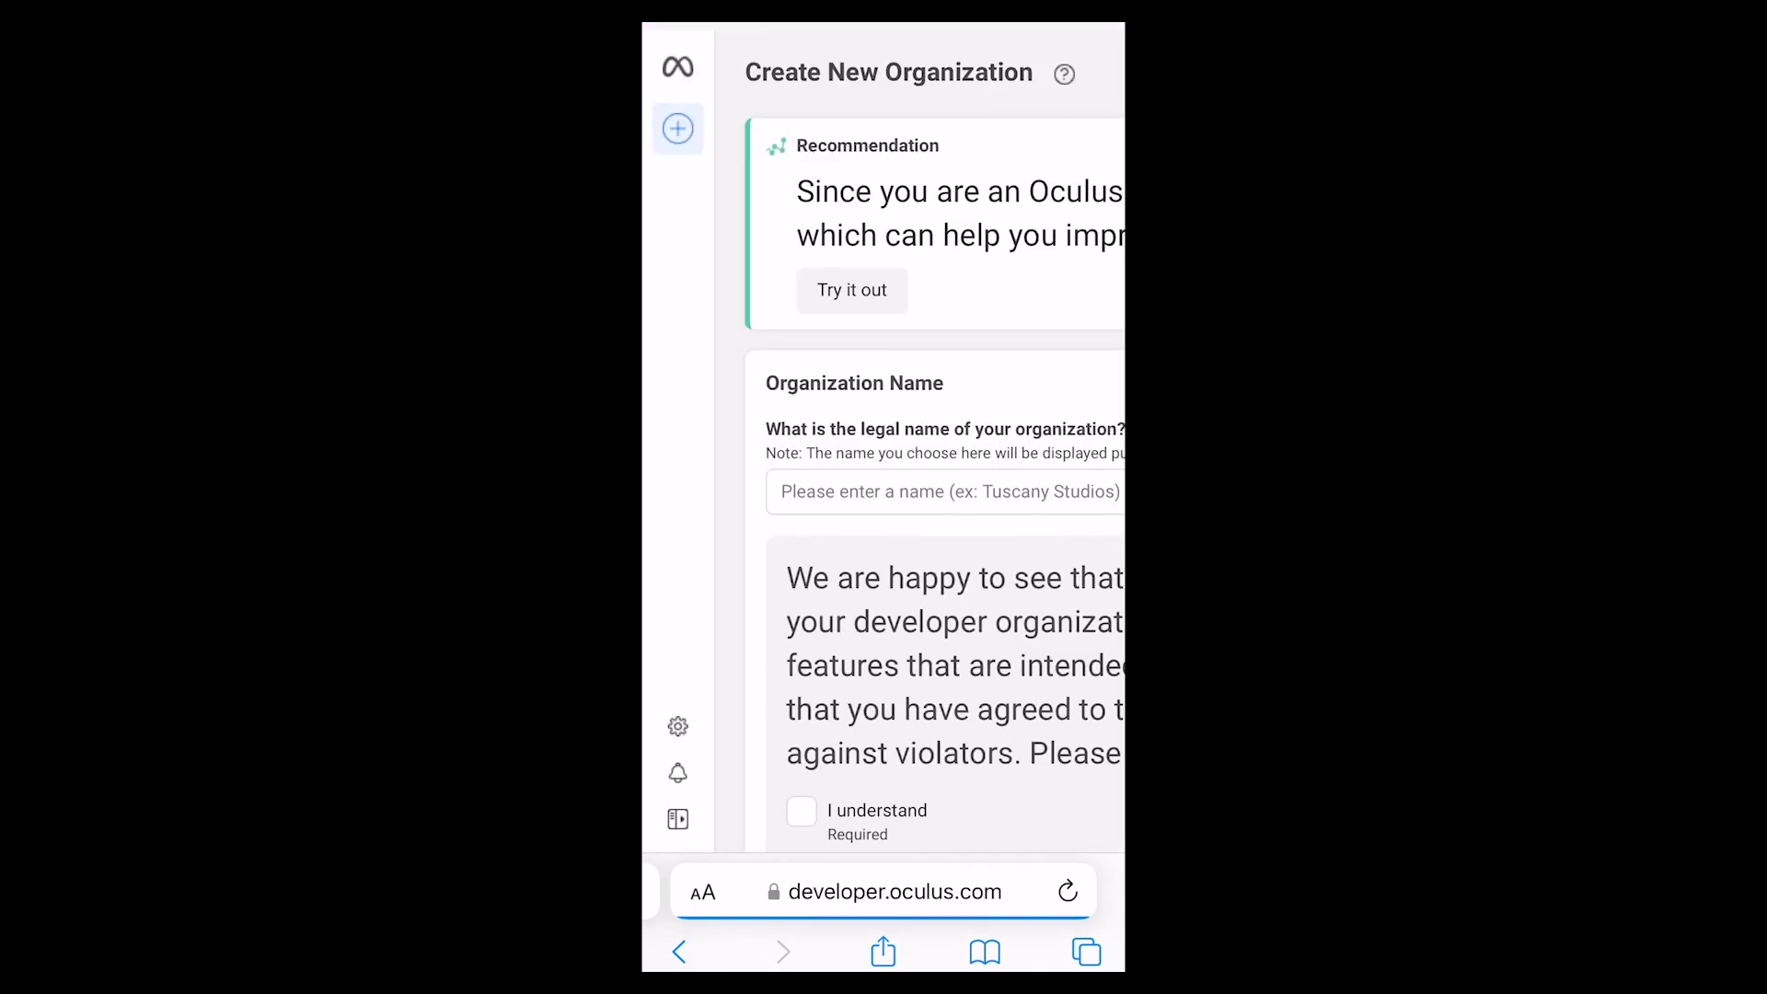
Enter the new organization's name in the organization form
scroll(918, 456, right, 2)
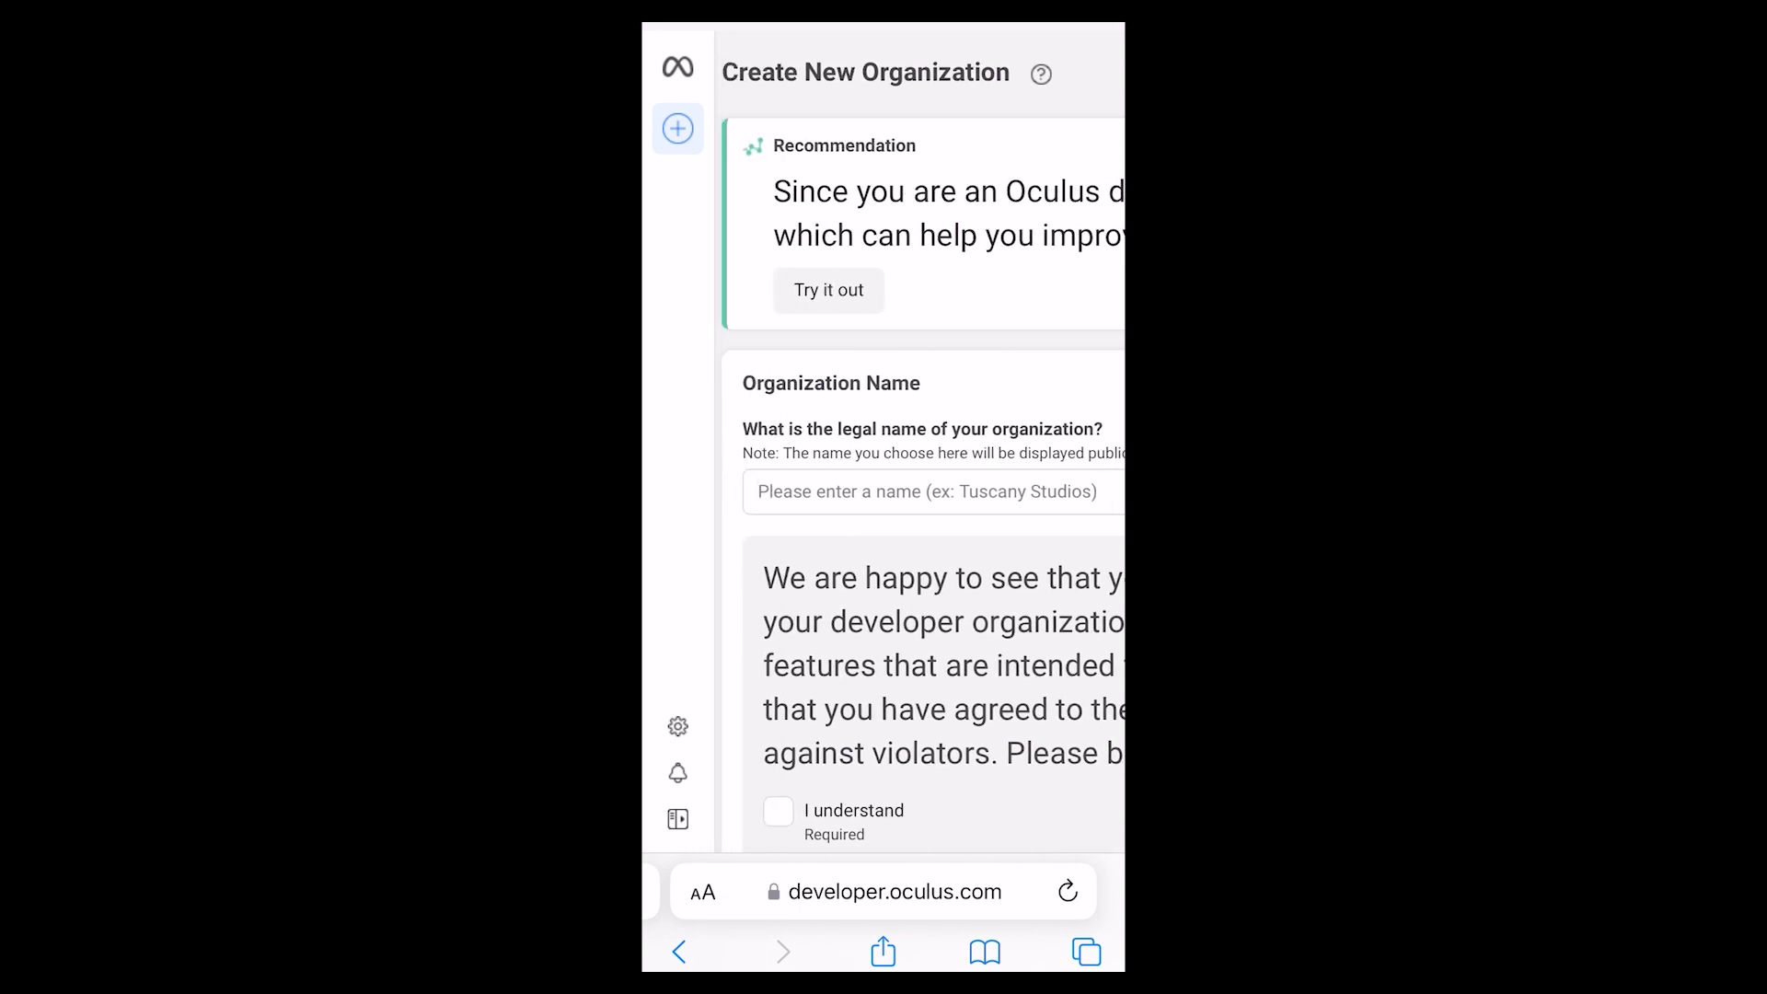
click(921, 491)
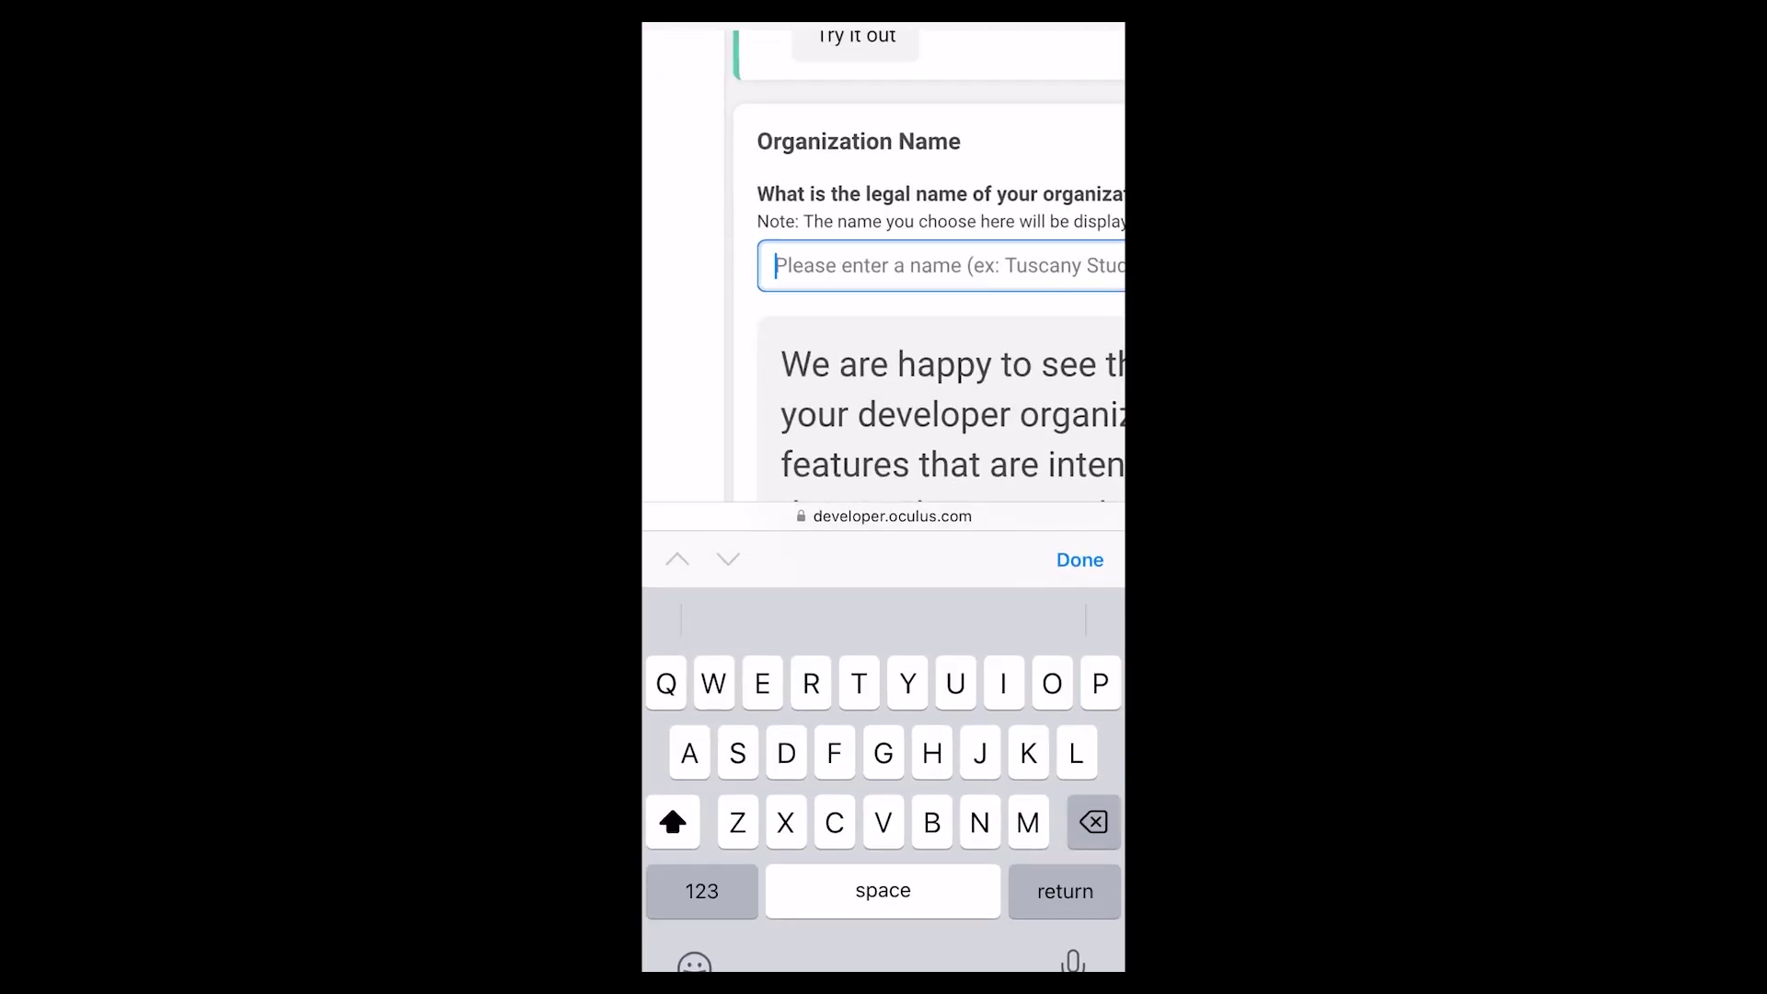
text(Bearski )
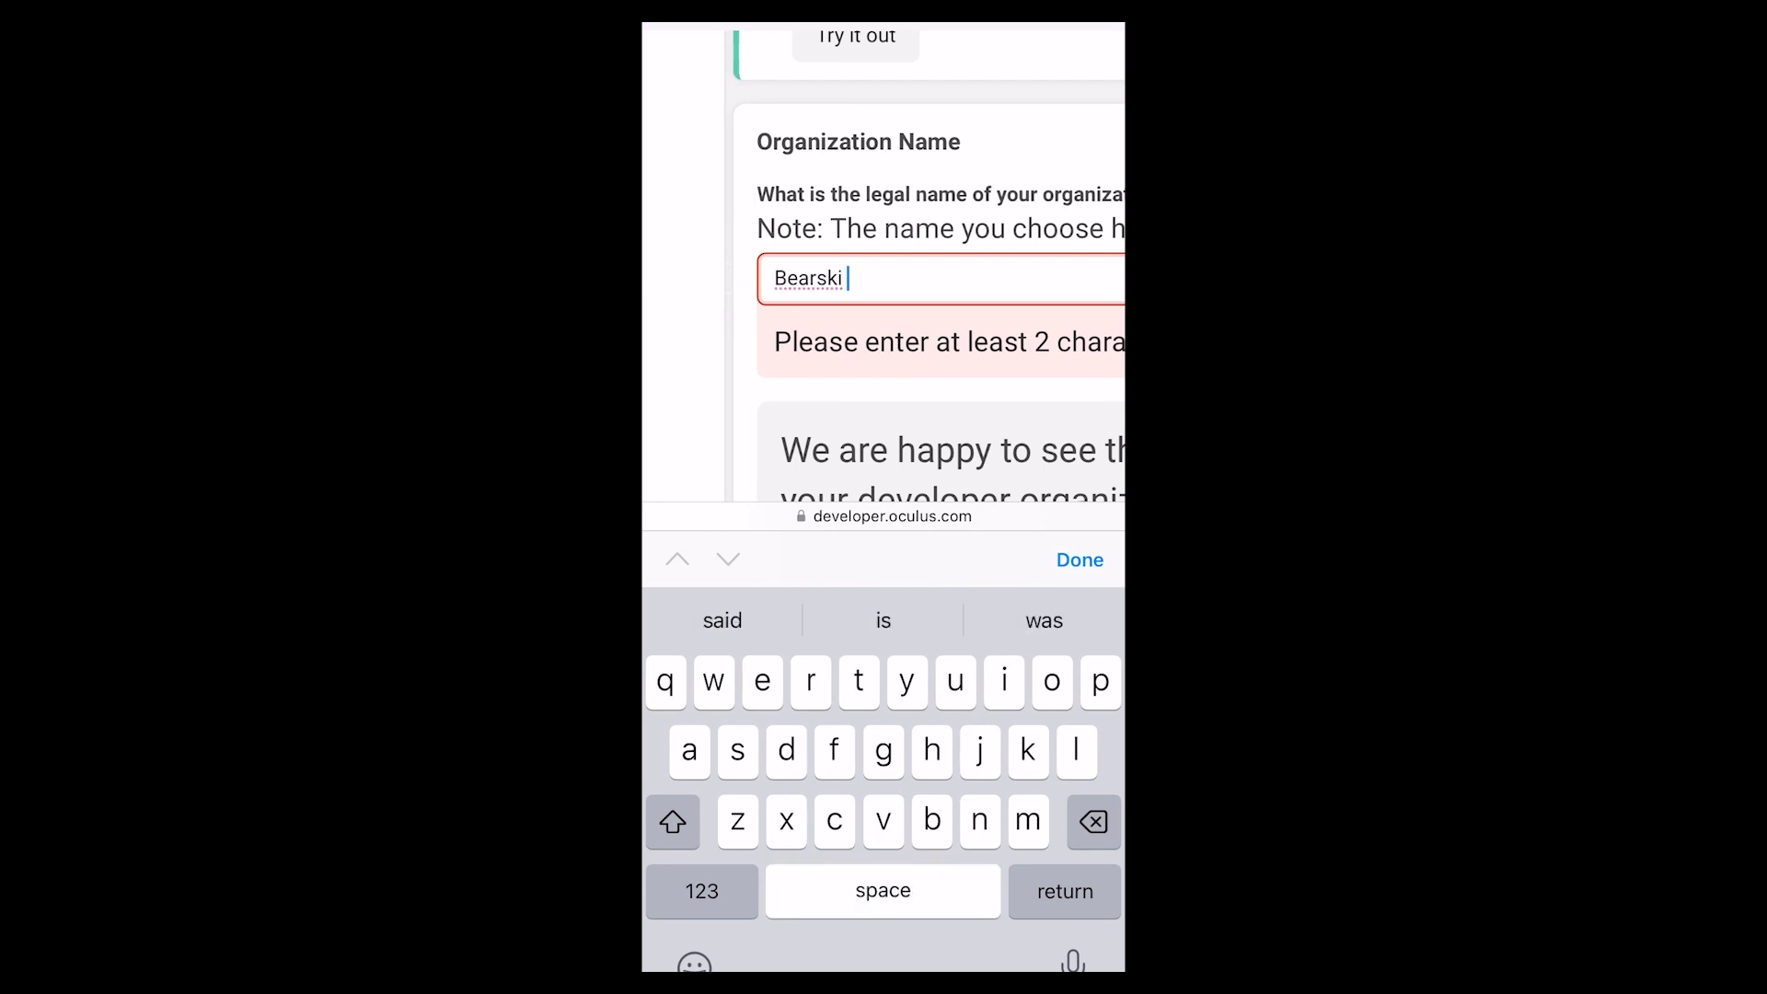
text(g)
key(BackSpace)
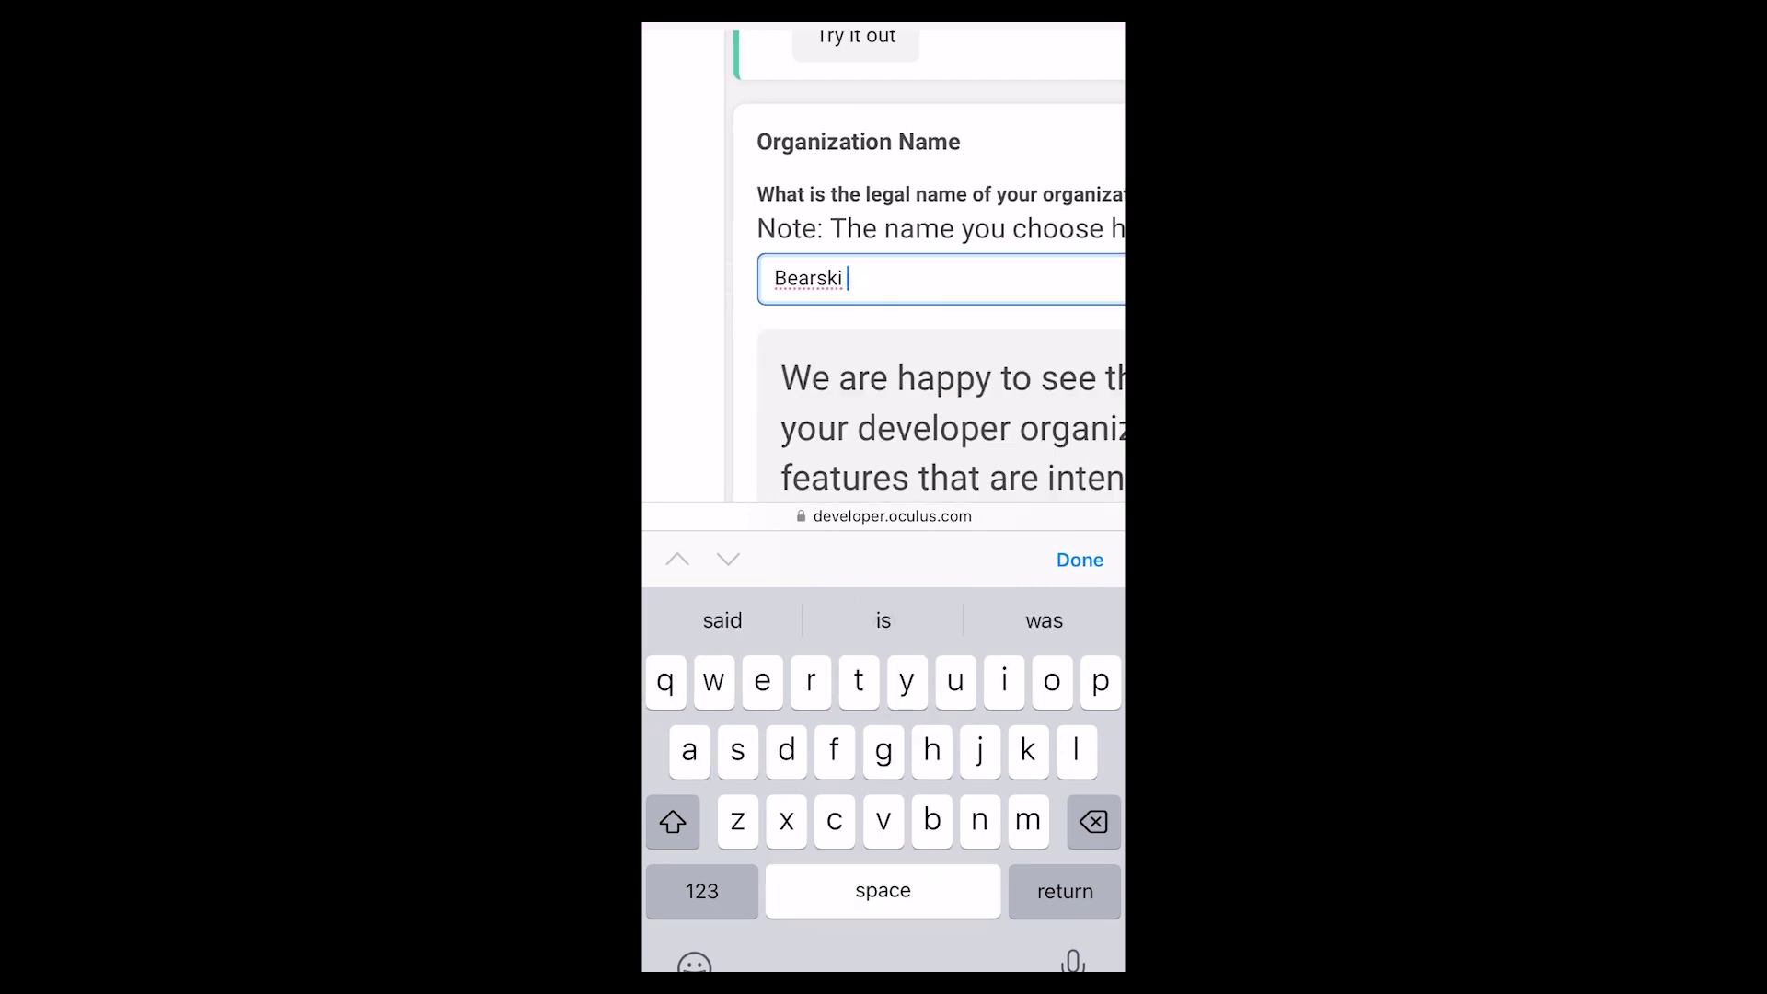
text(Gaming)
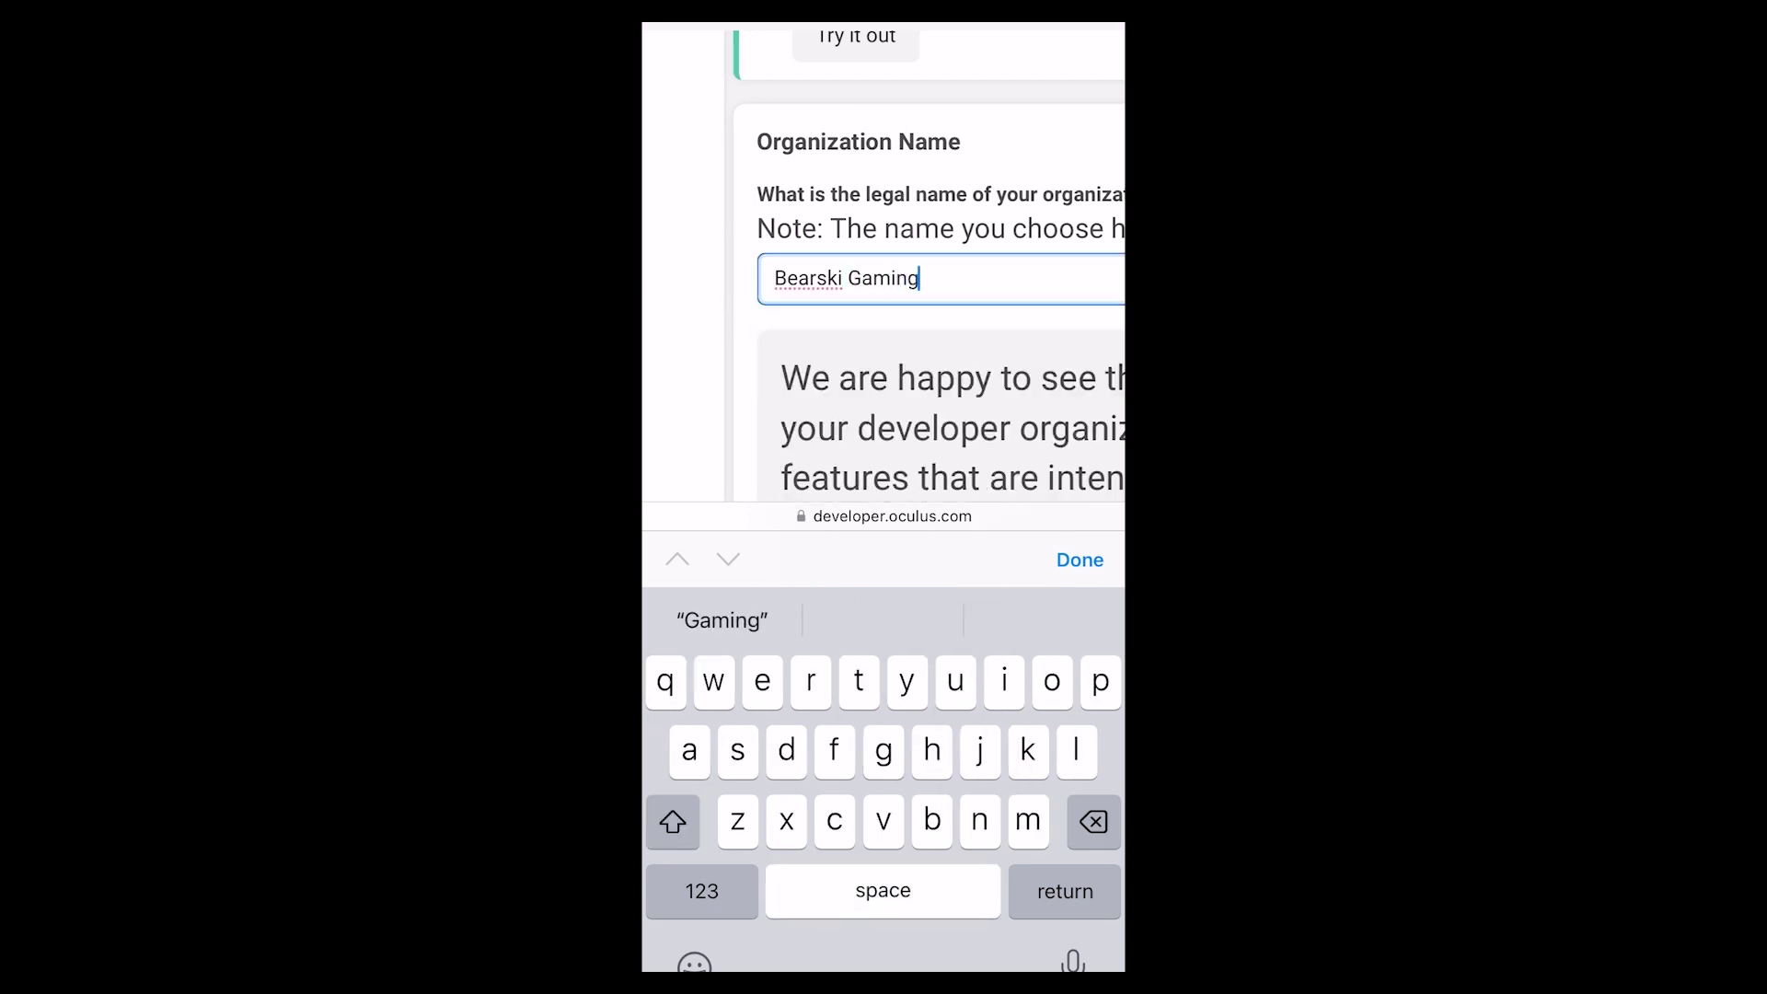
click(1080, 560)
Acknowledge the developer terms, submit the organization, and agree to the developer NDA
scroll(925, 460, right, 3)
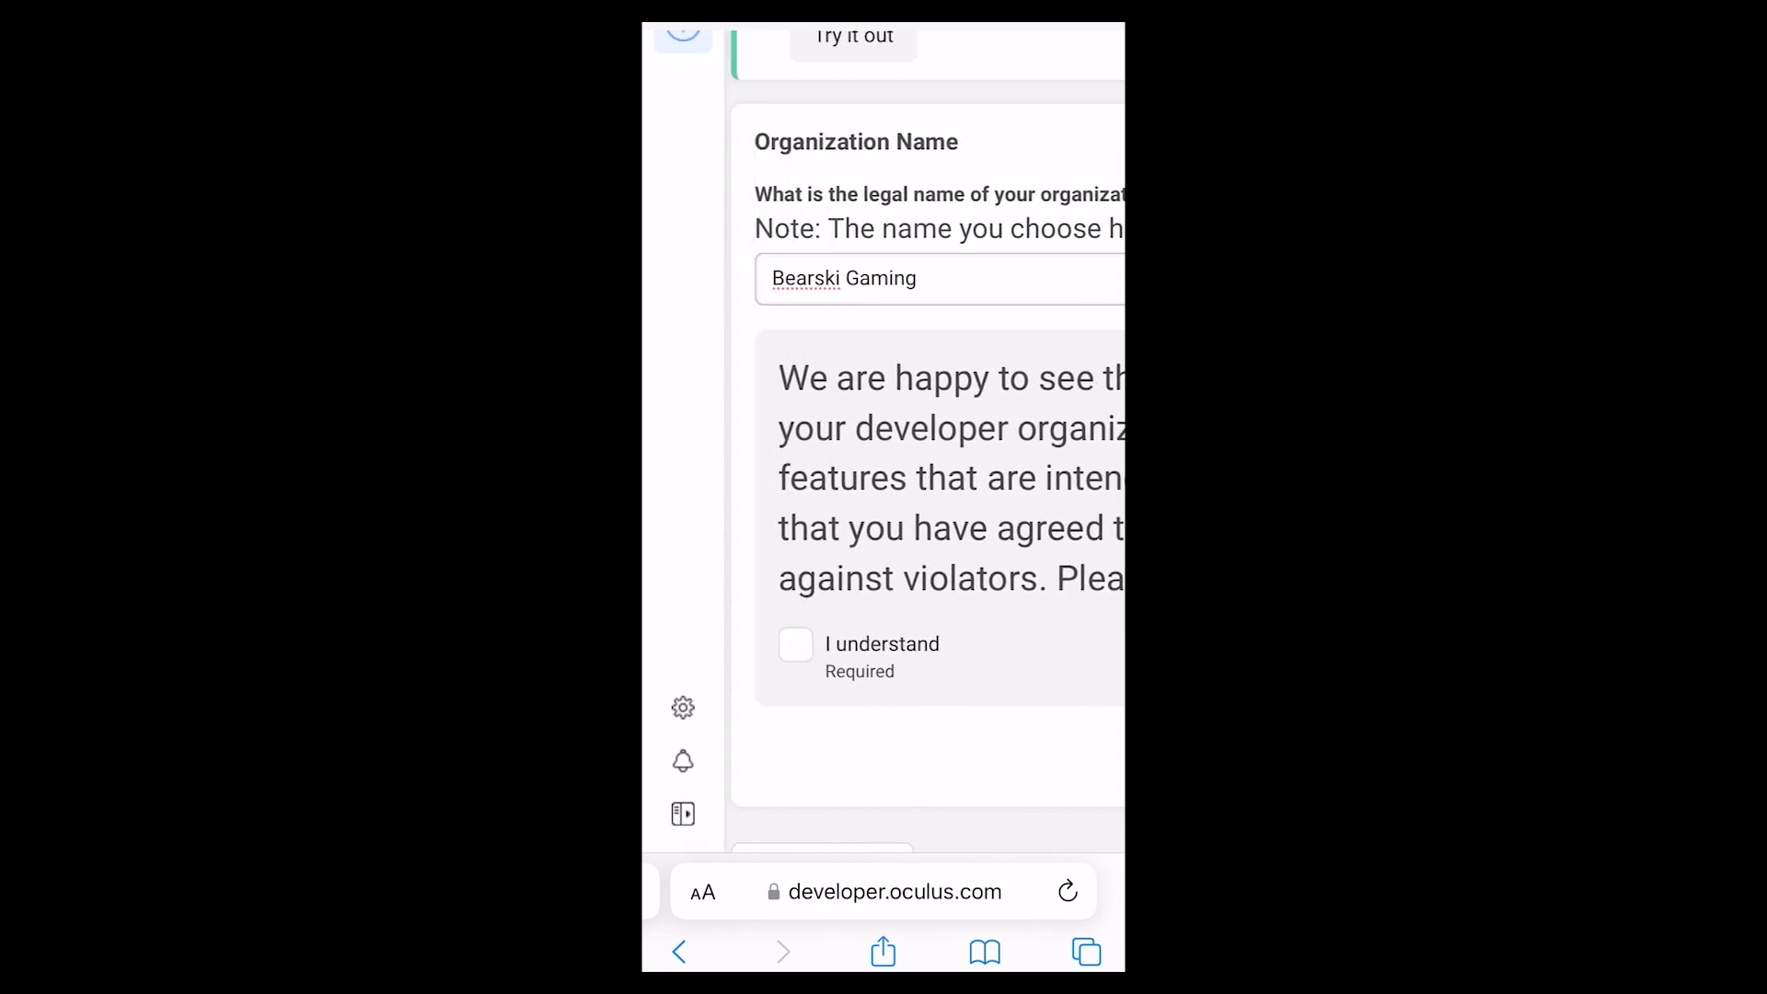
scroll(925, 461, right, 2)
scroll(925, 460, left, 4)
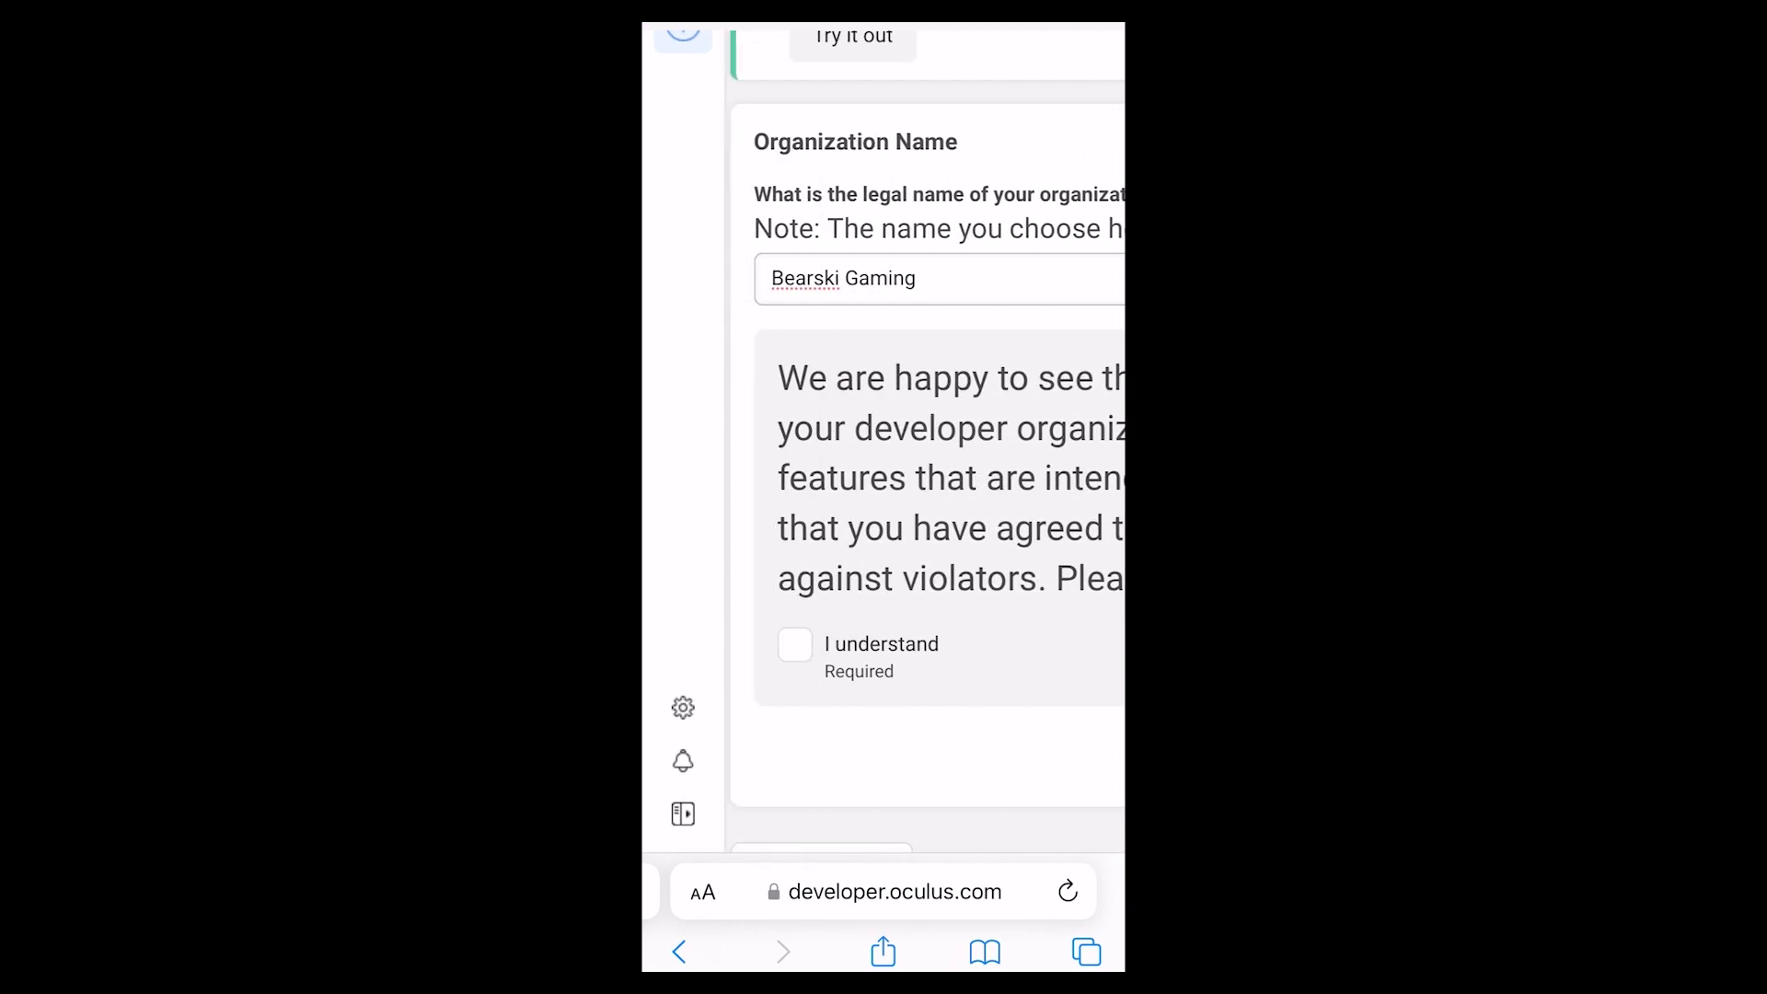
click(825, 632)
scroll(925, 460, right, 3)
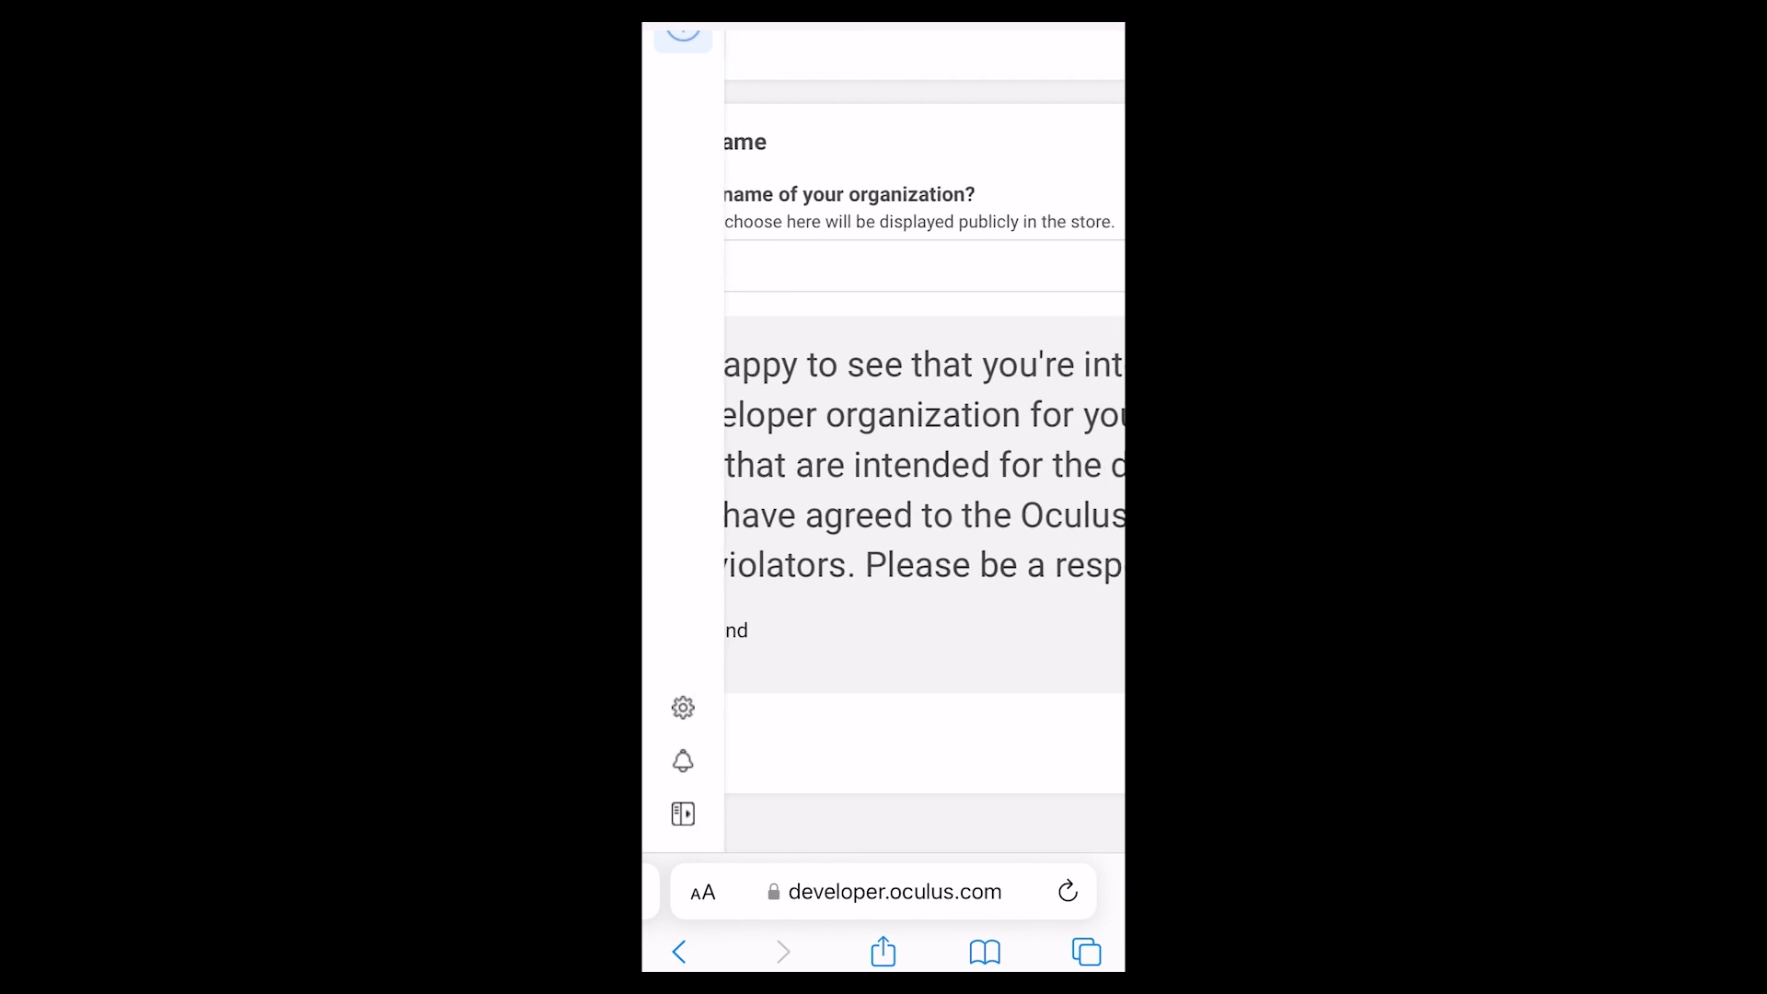
scroll(925, 461, left, 4)
scroll(925, 461, down, 2)
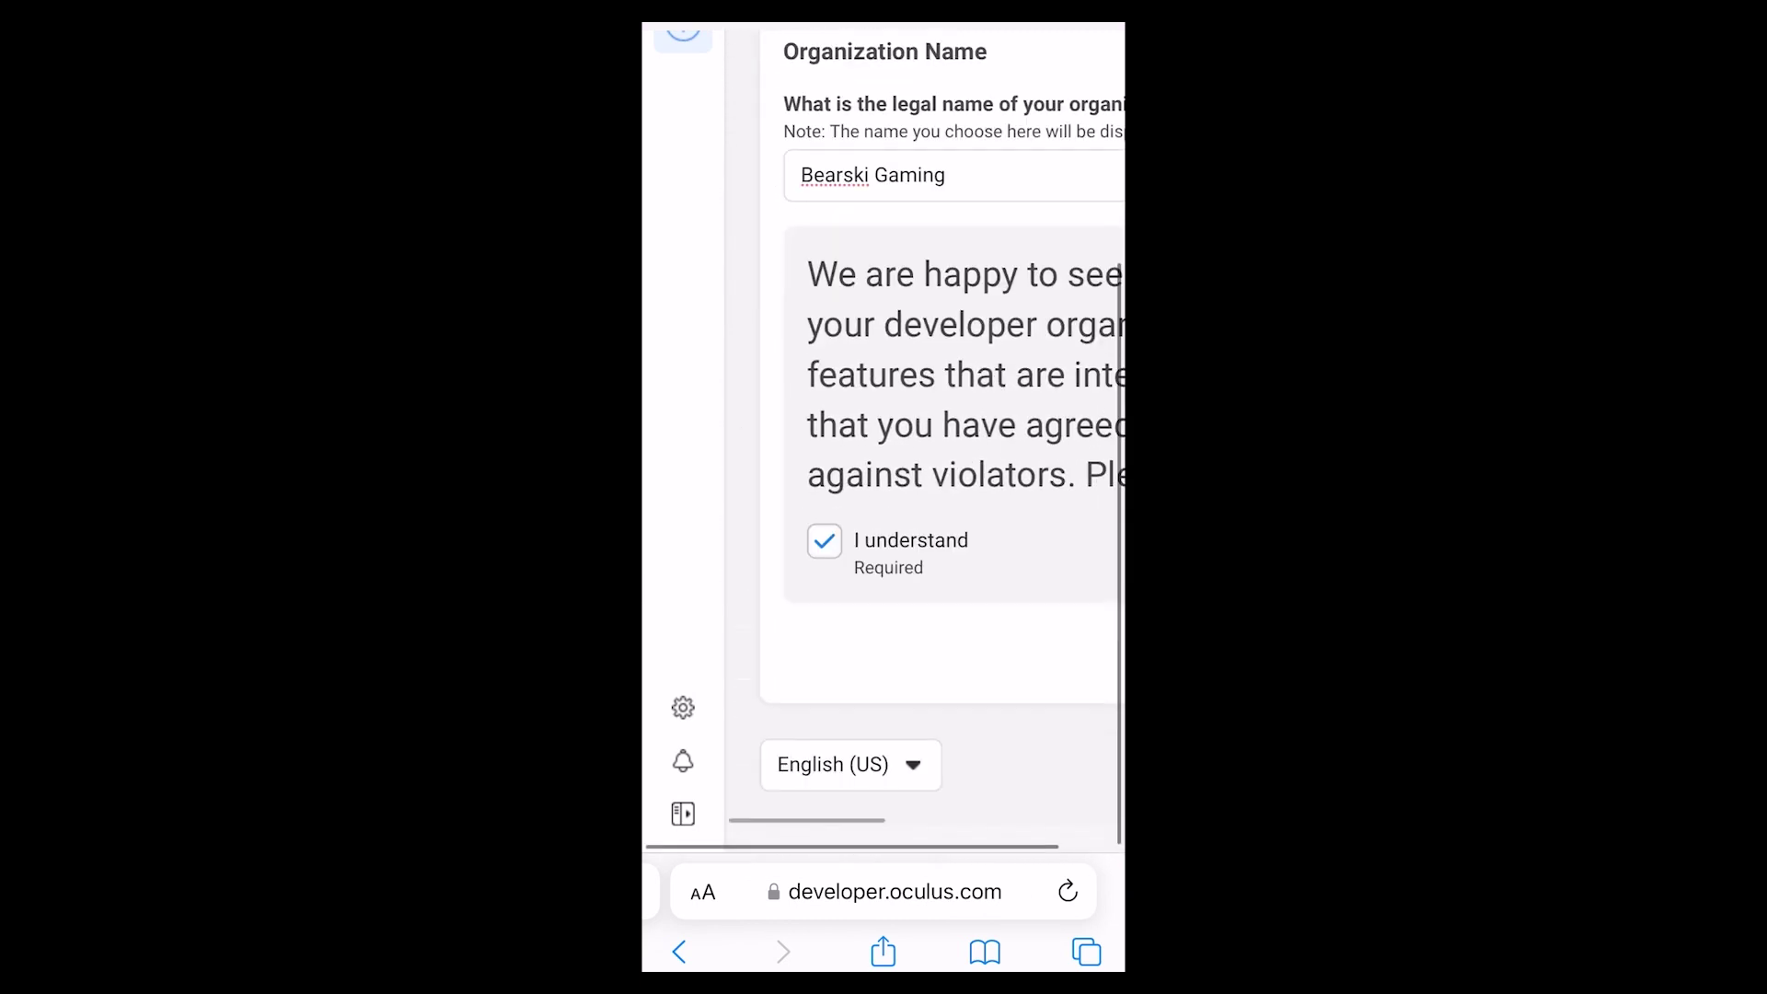
scroll(925, 460, right, 4)
scroll(925, 506, right, 4)
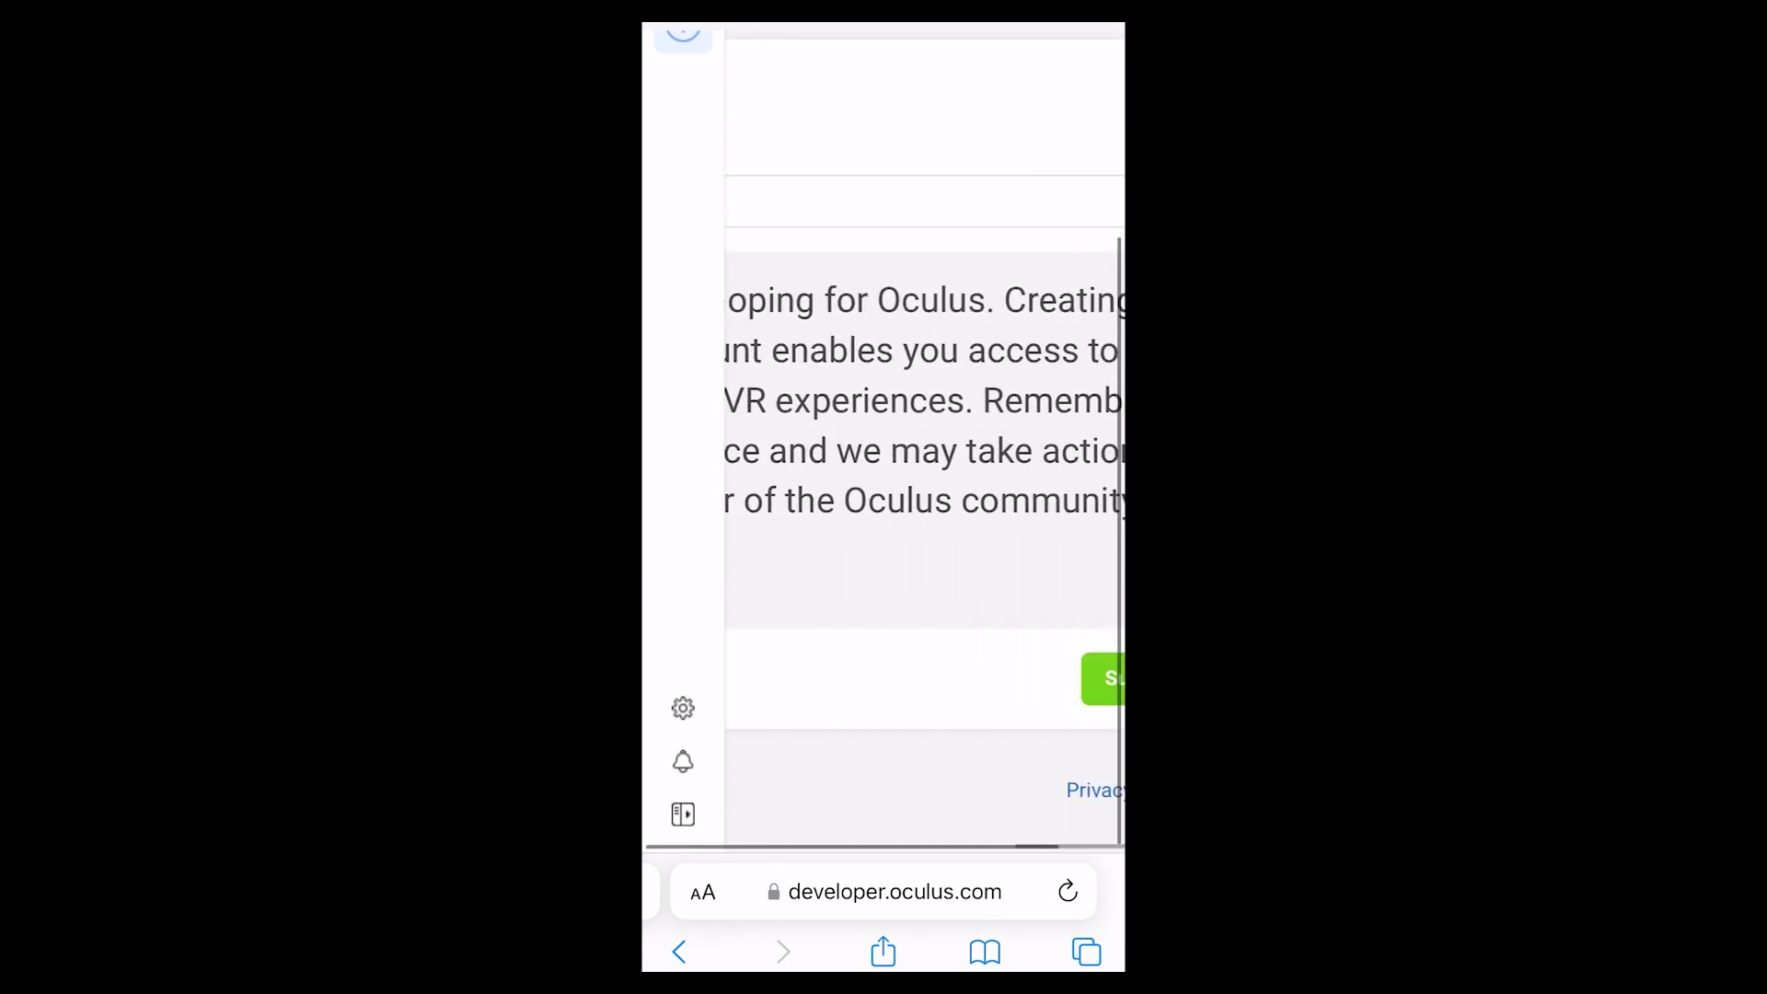
click(1067, 678)
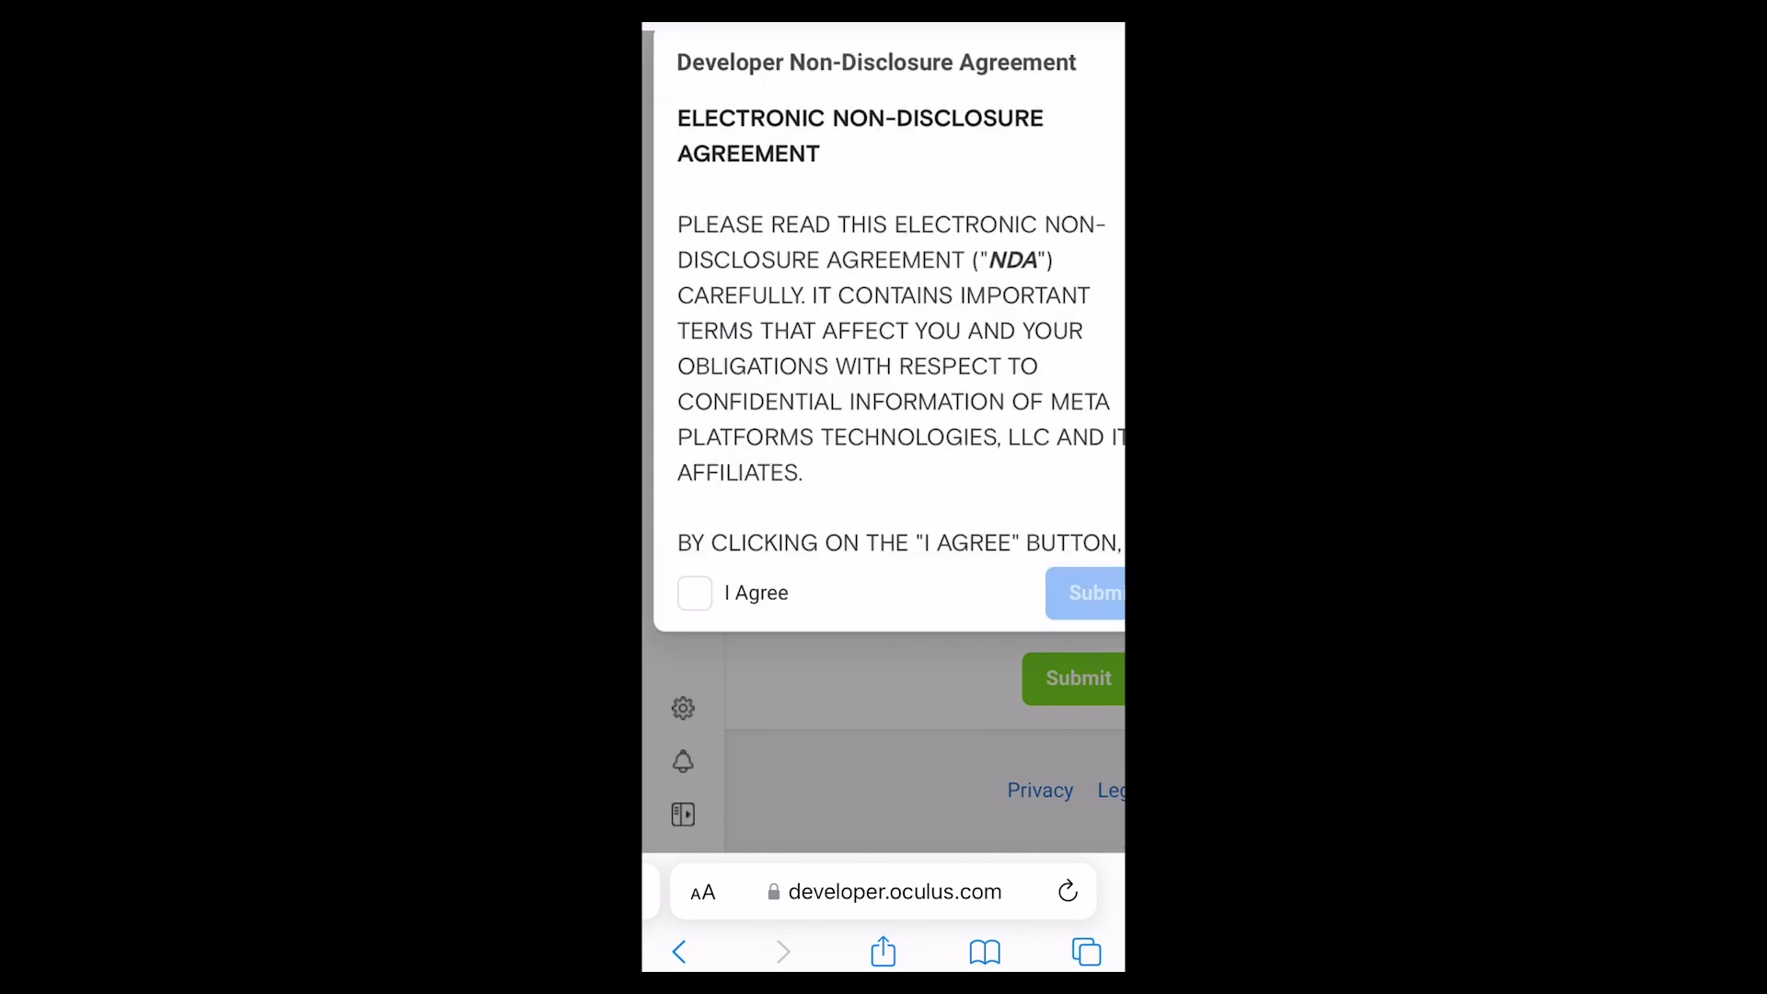
click(695, 593)
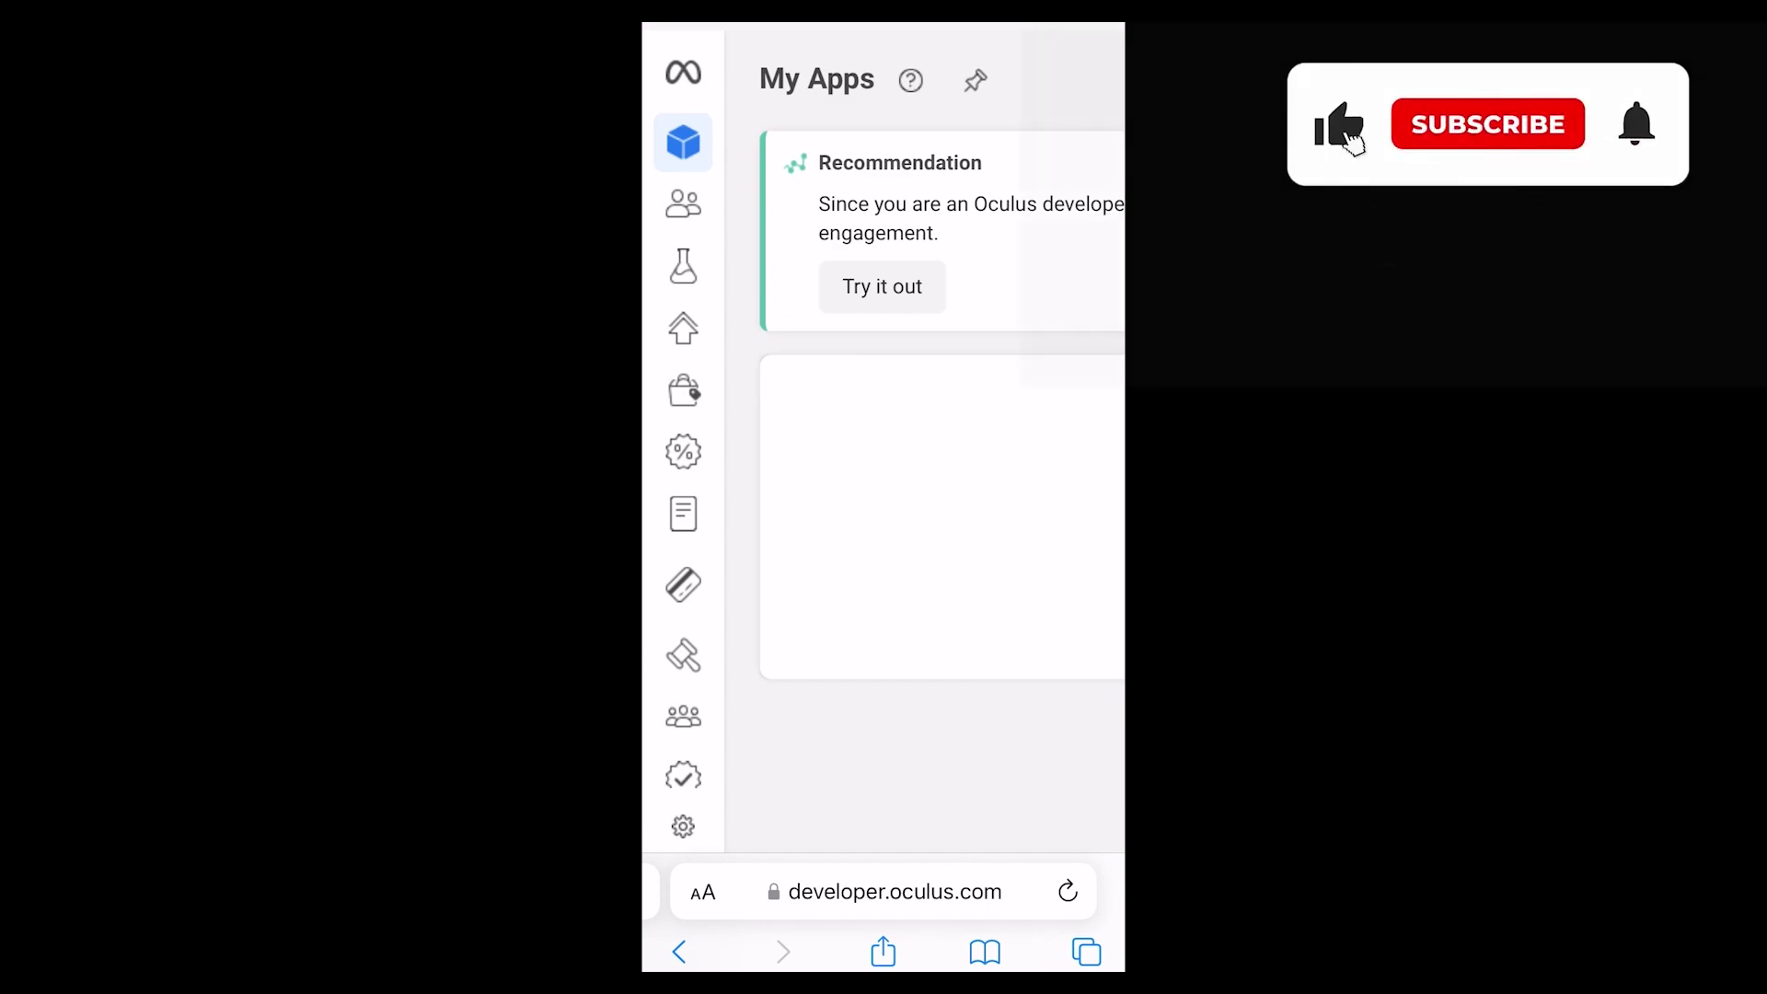
scroll(884, 460, right, 2)
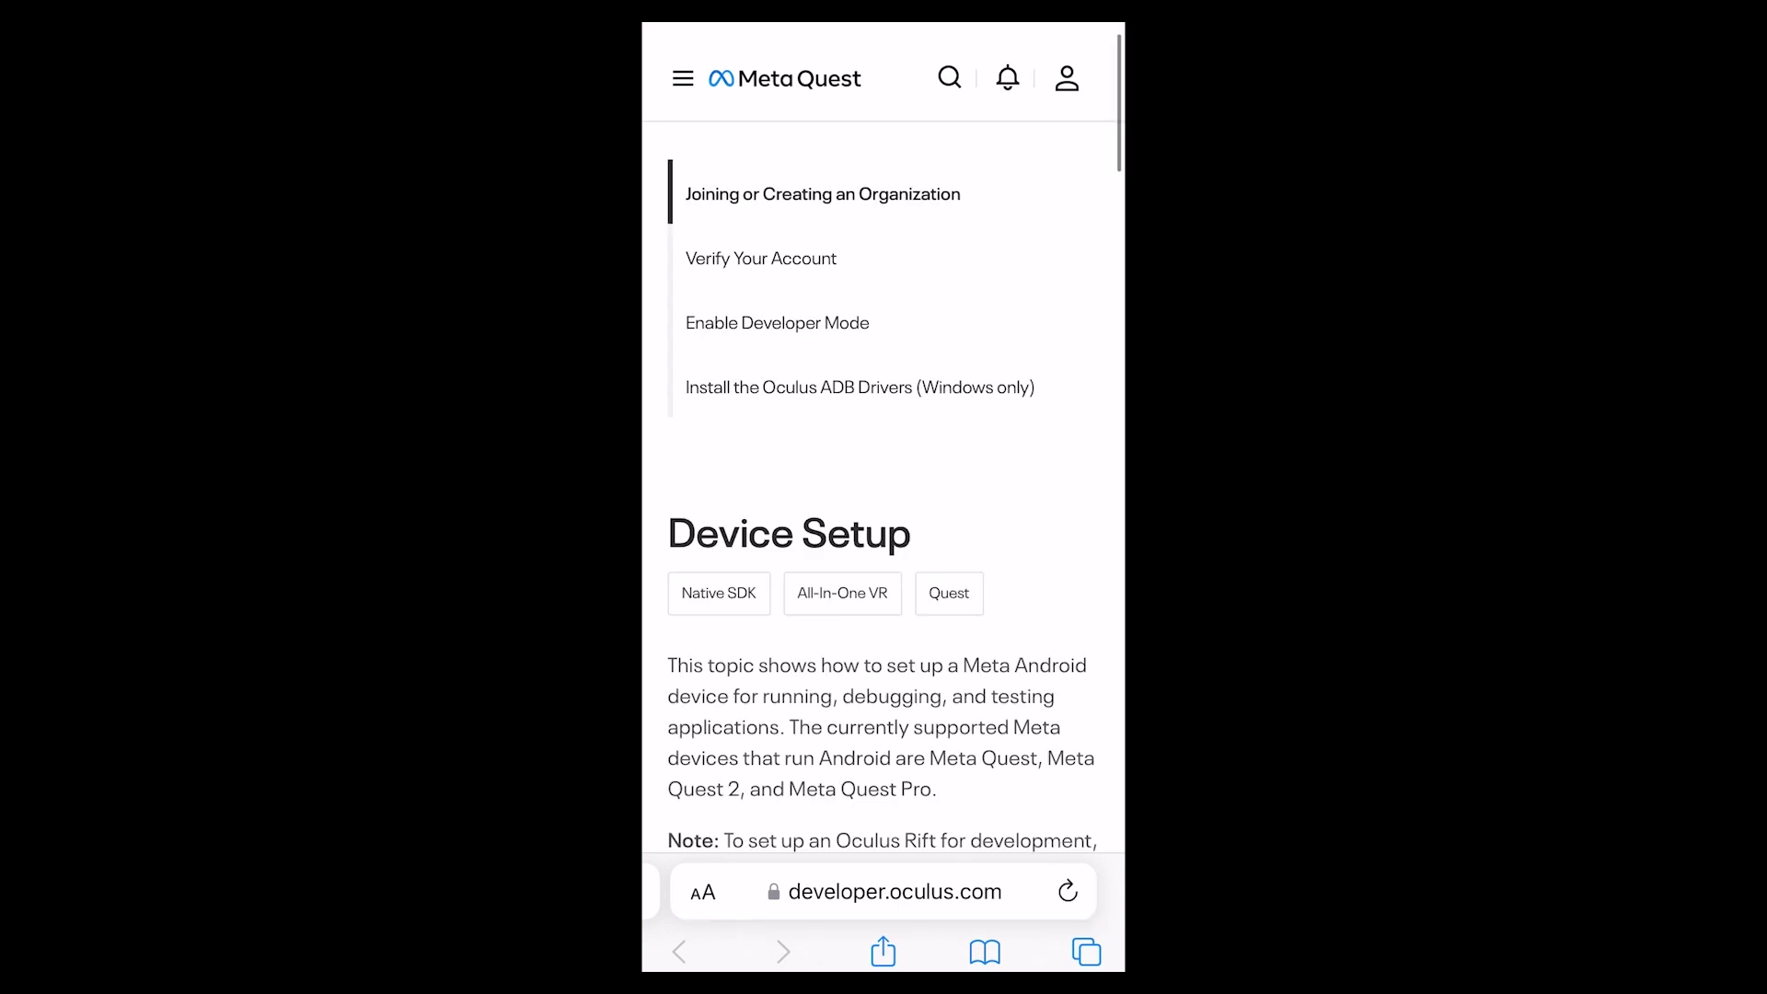
Open the Verify Your Account page and log in to the developer account
scroll(884, 544, down, 20)
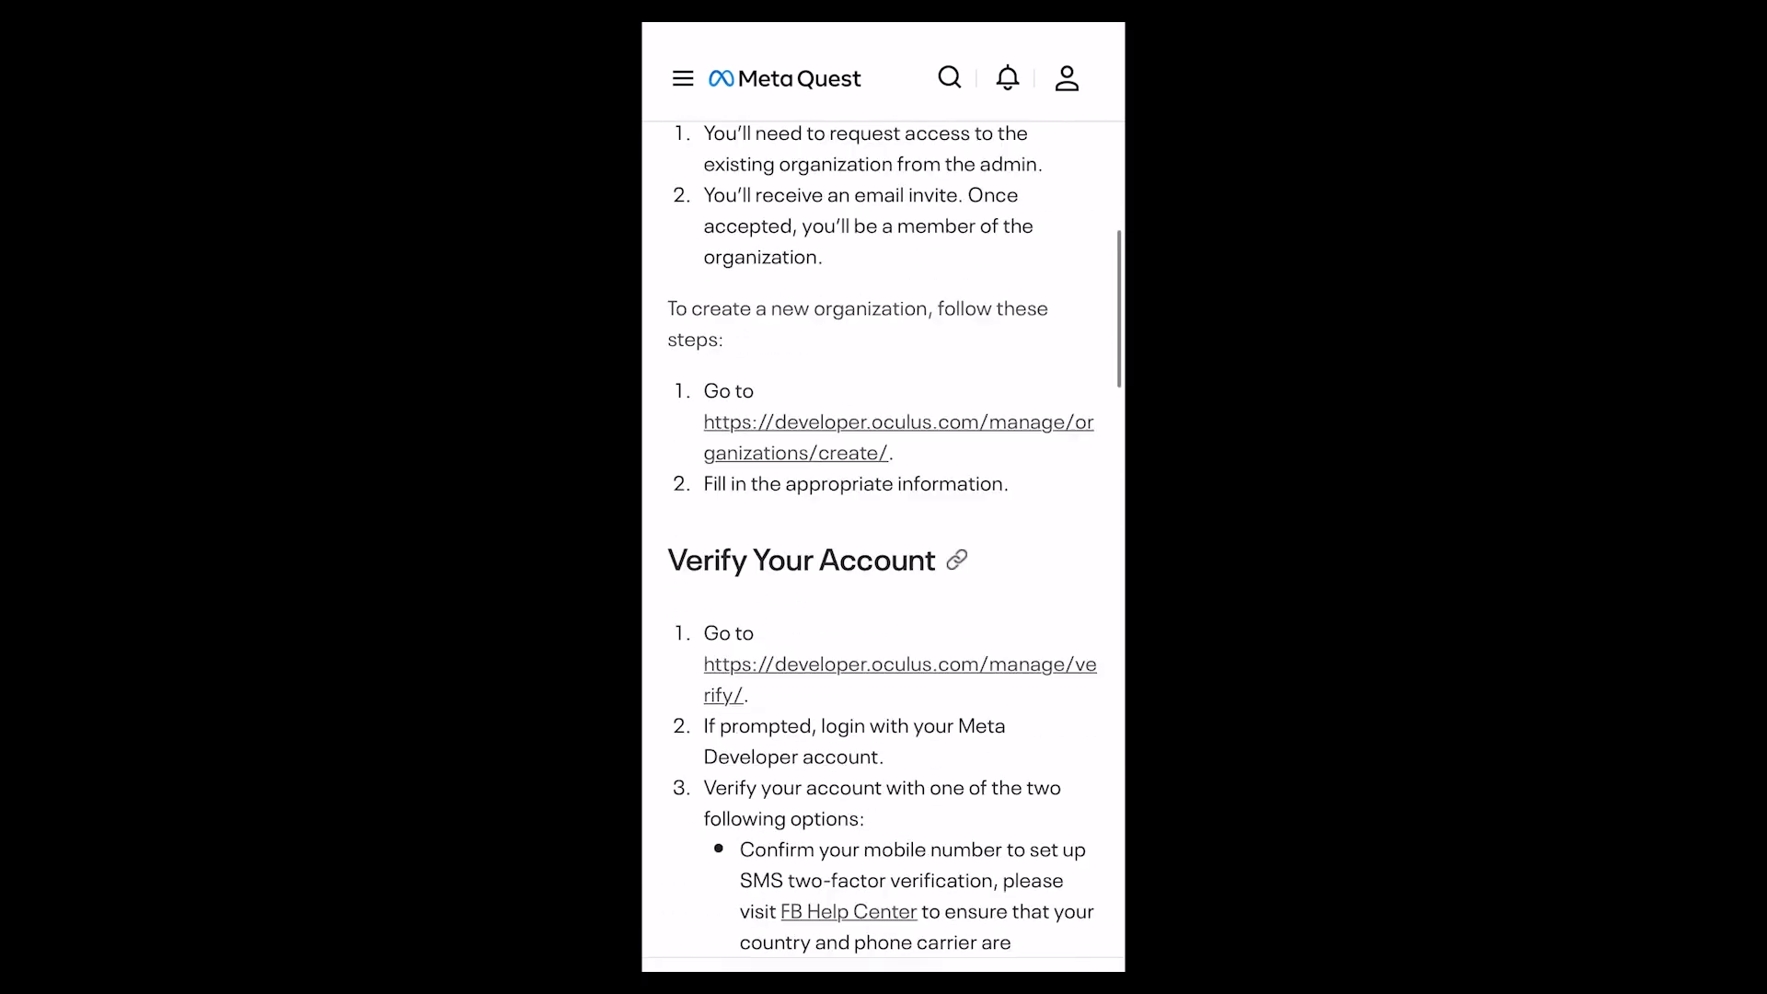
scroll(882, 539, down, 3)
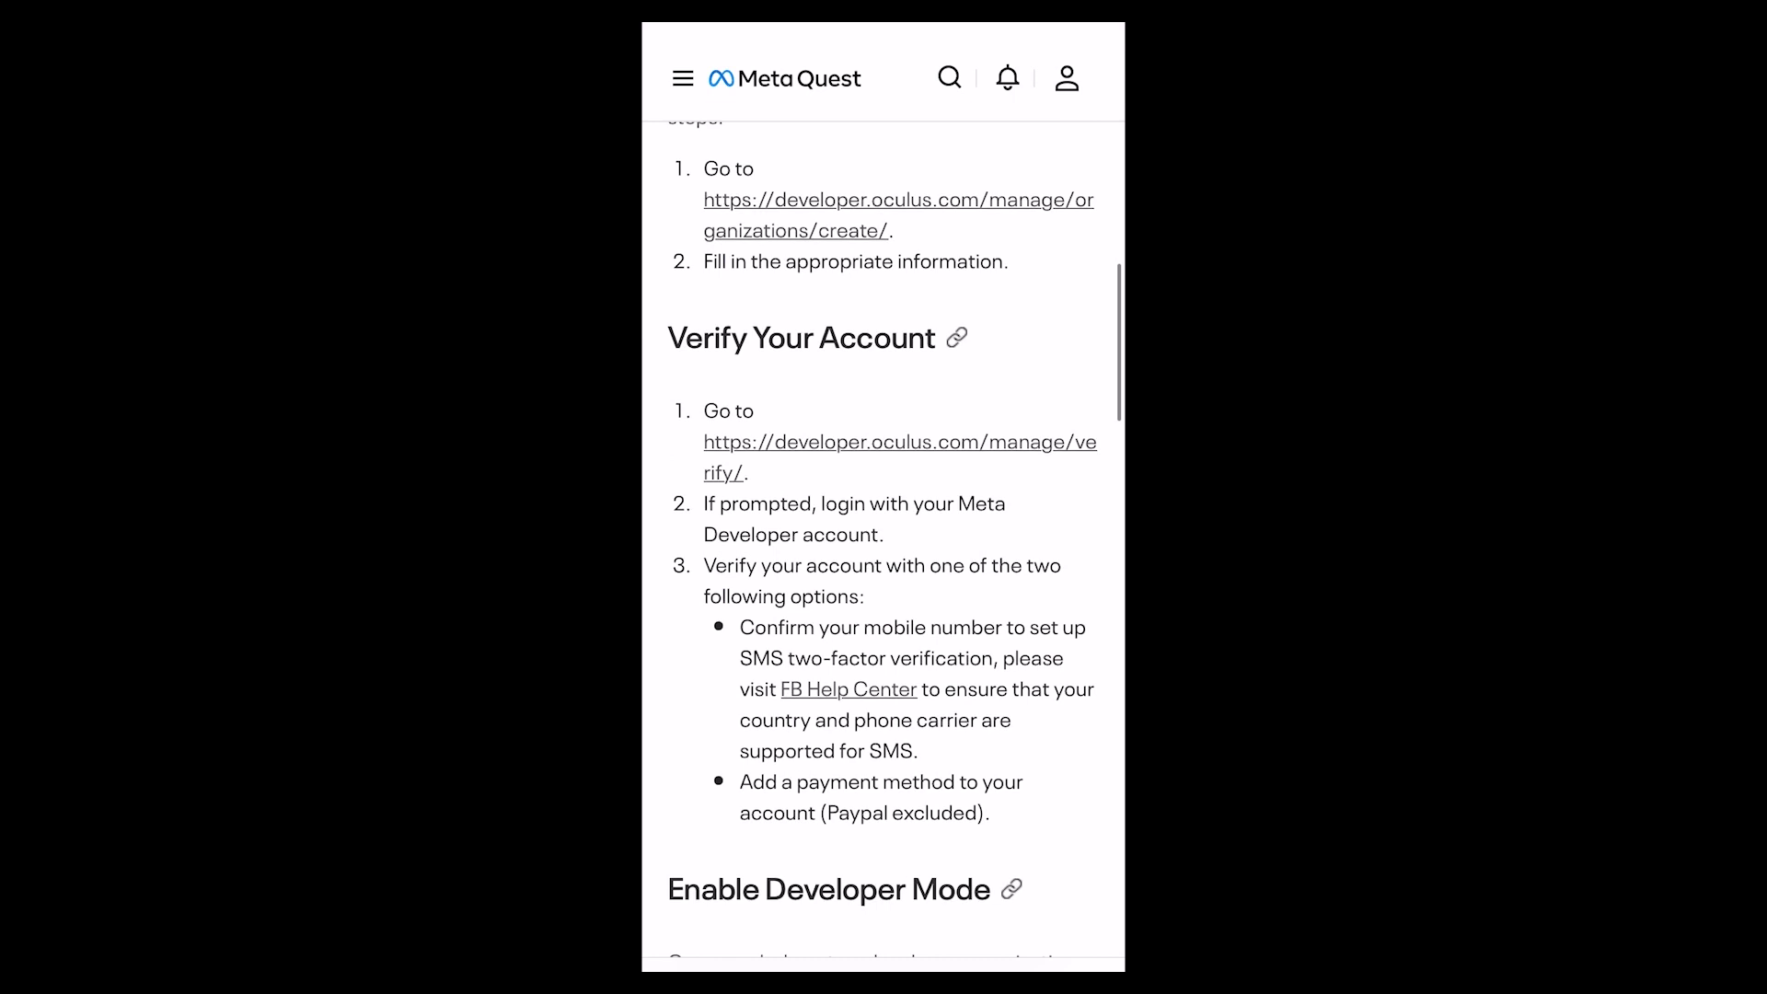
scroll(883, 543, down, 5)
scroll(883, 543, up, 4)
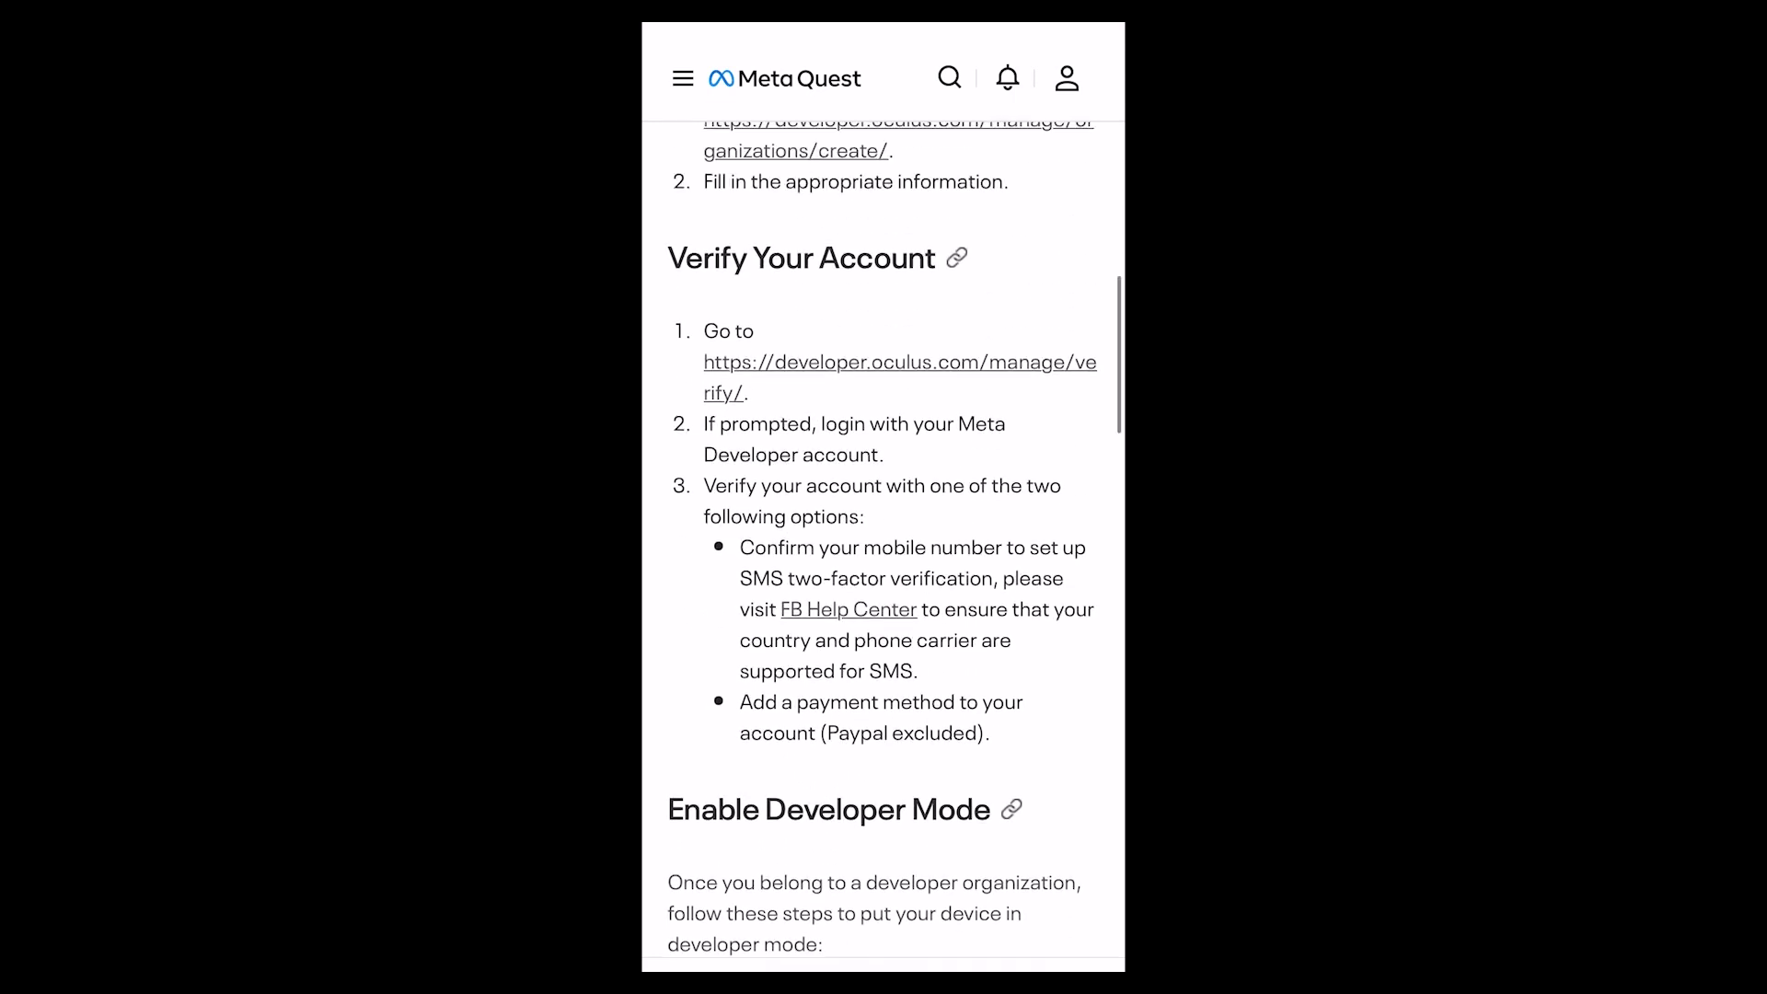
click(900, 378)
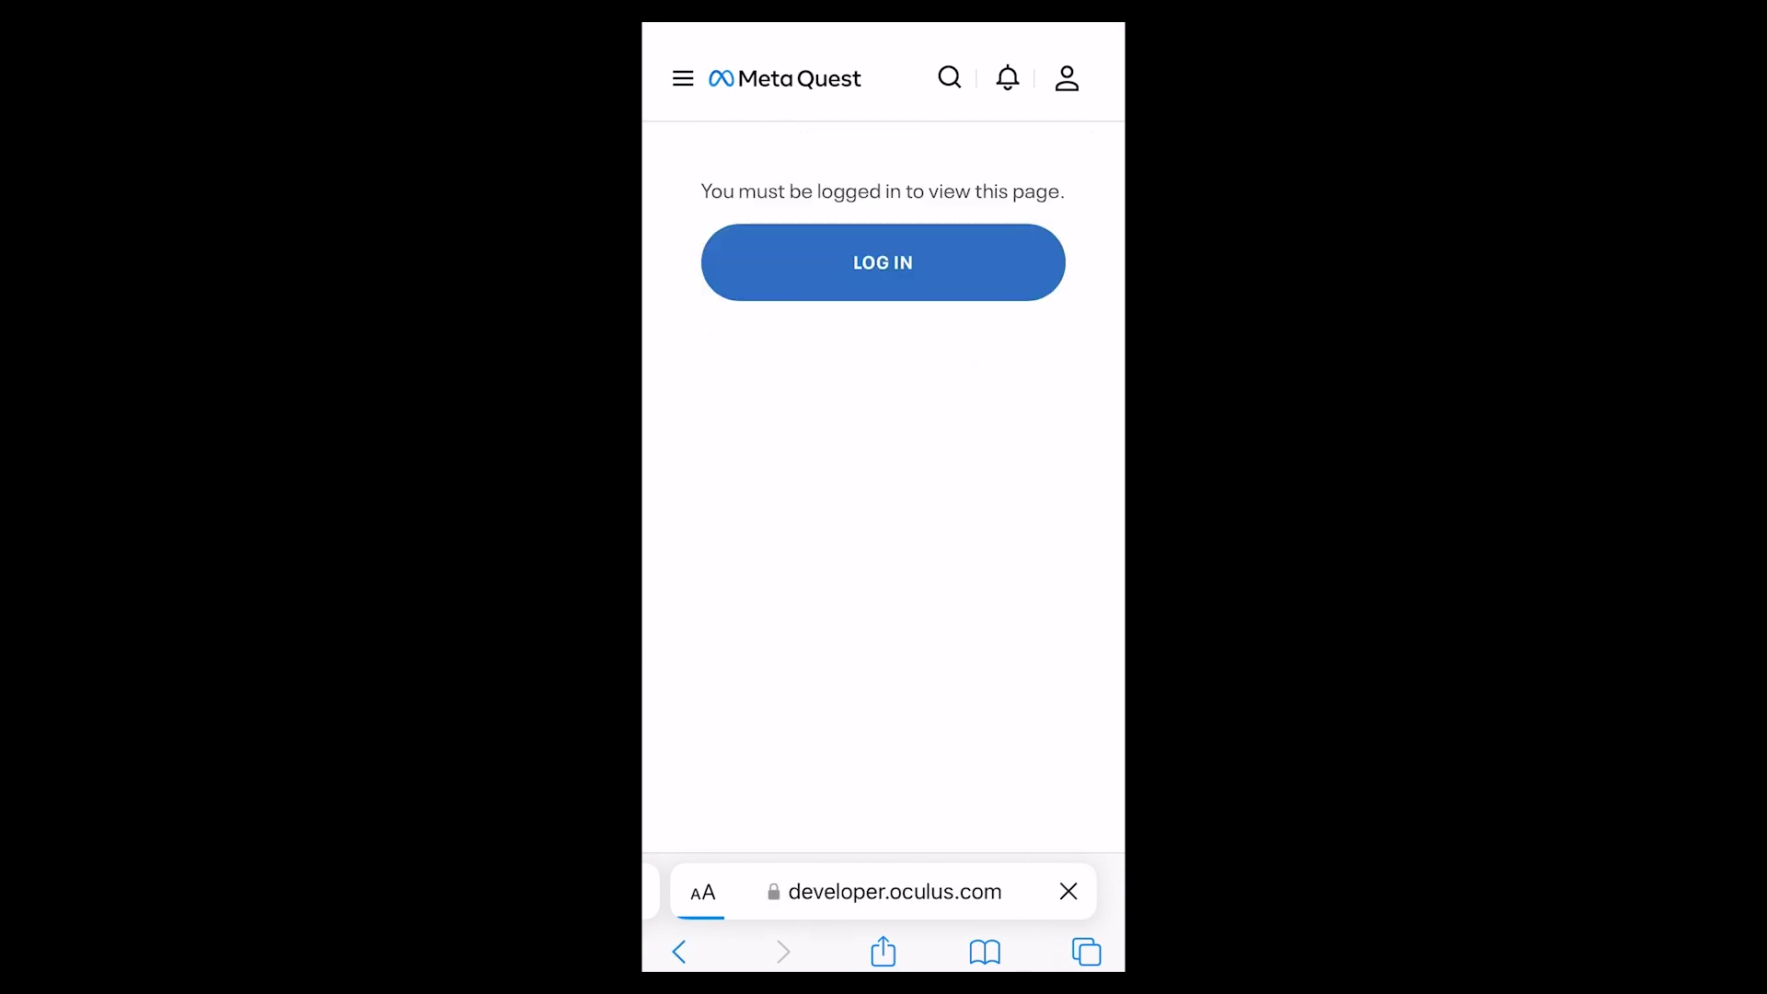
click(883, 262)
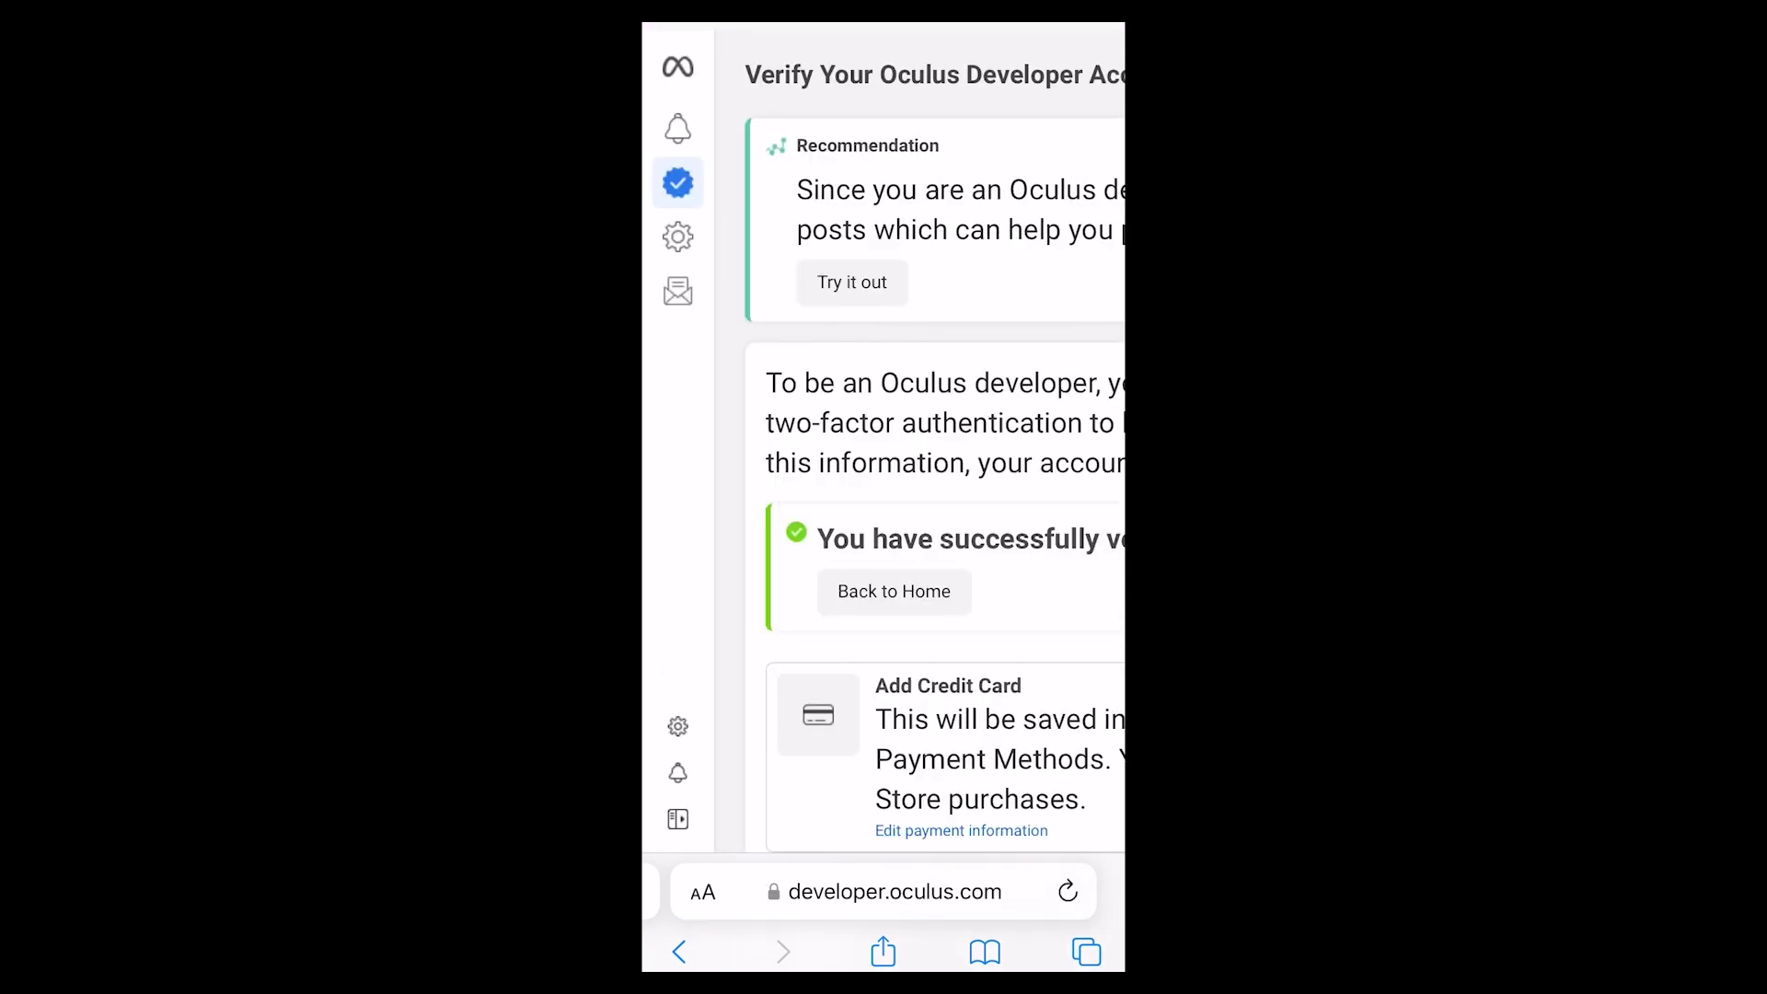
Confirm the account verified message, then return to the Meta Quest mobile app
scroll(921, 460, right, 3)
scroll(920, 460, left, 2)
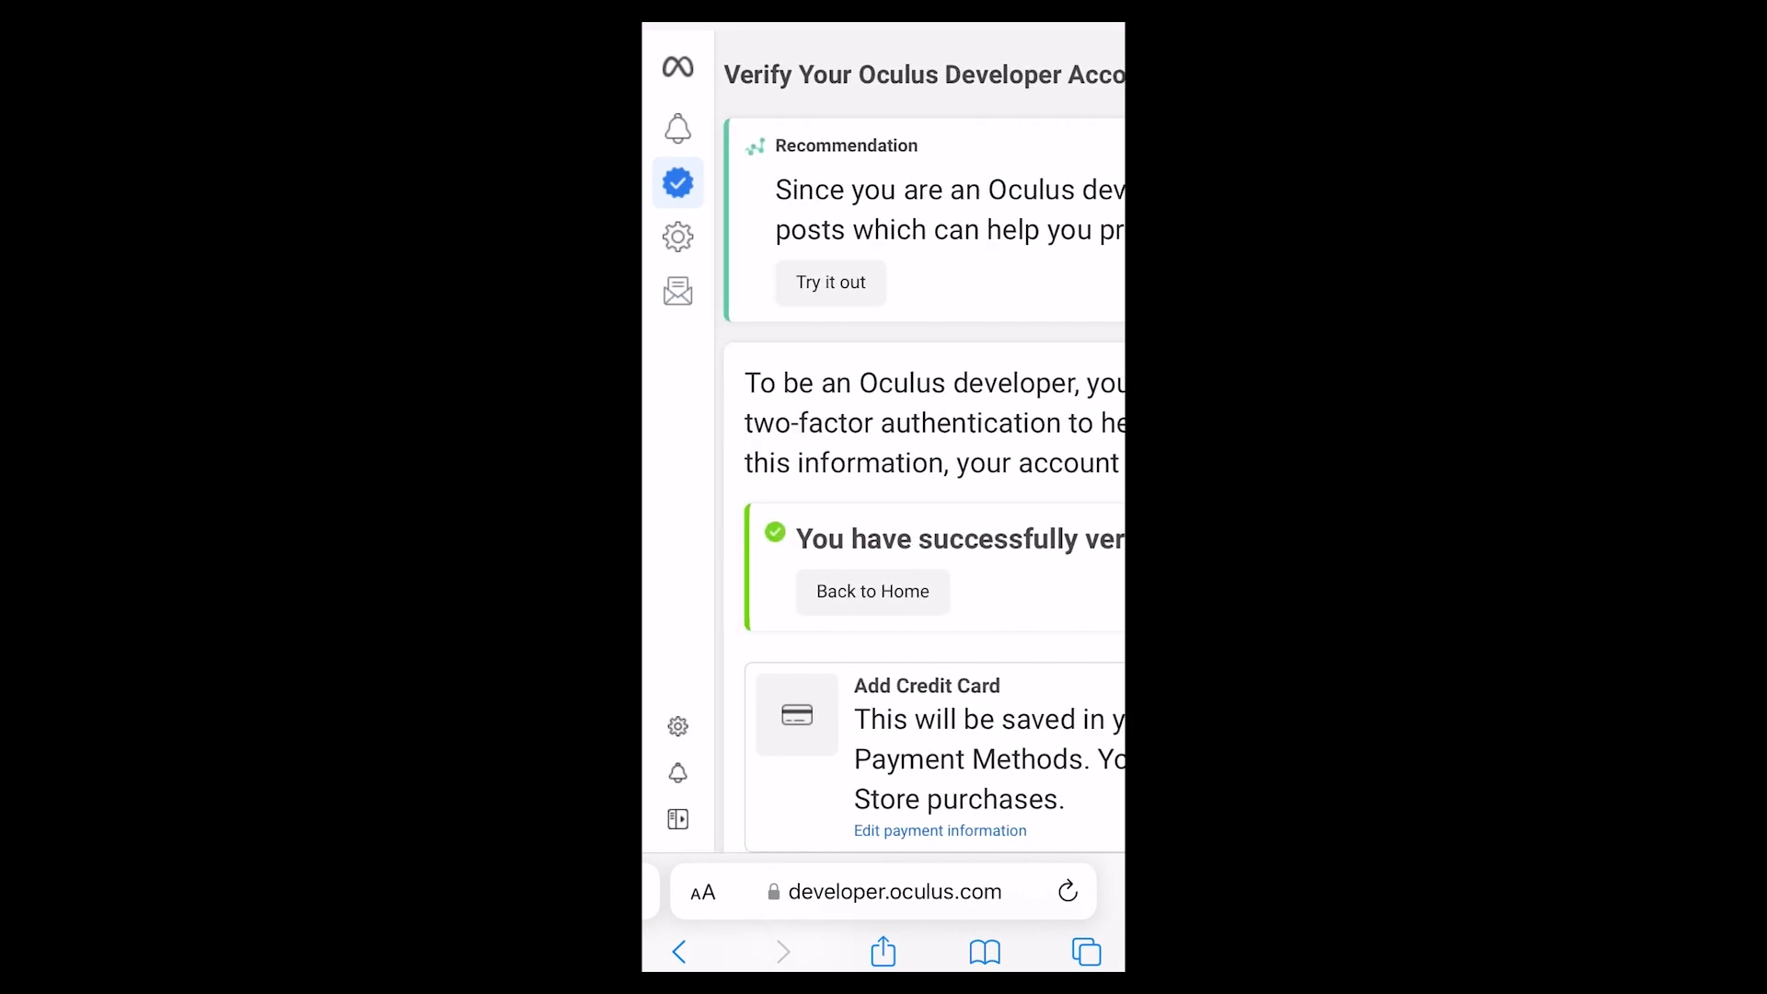
scroll(921, 460, right, 2)
scroll(921, 460, right, 6)
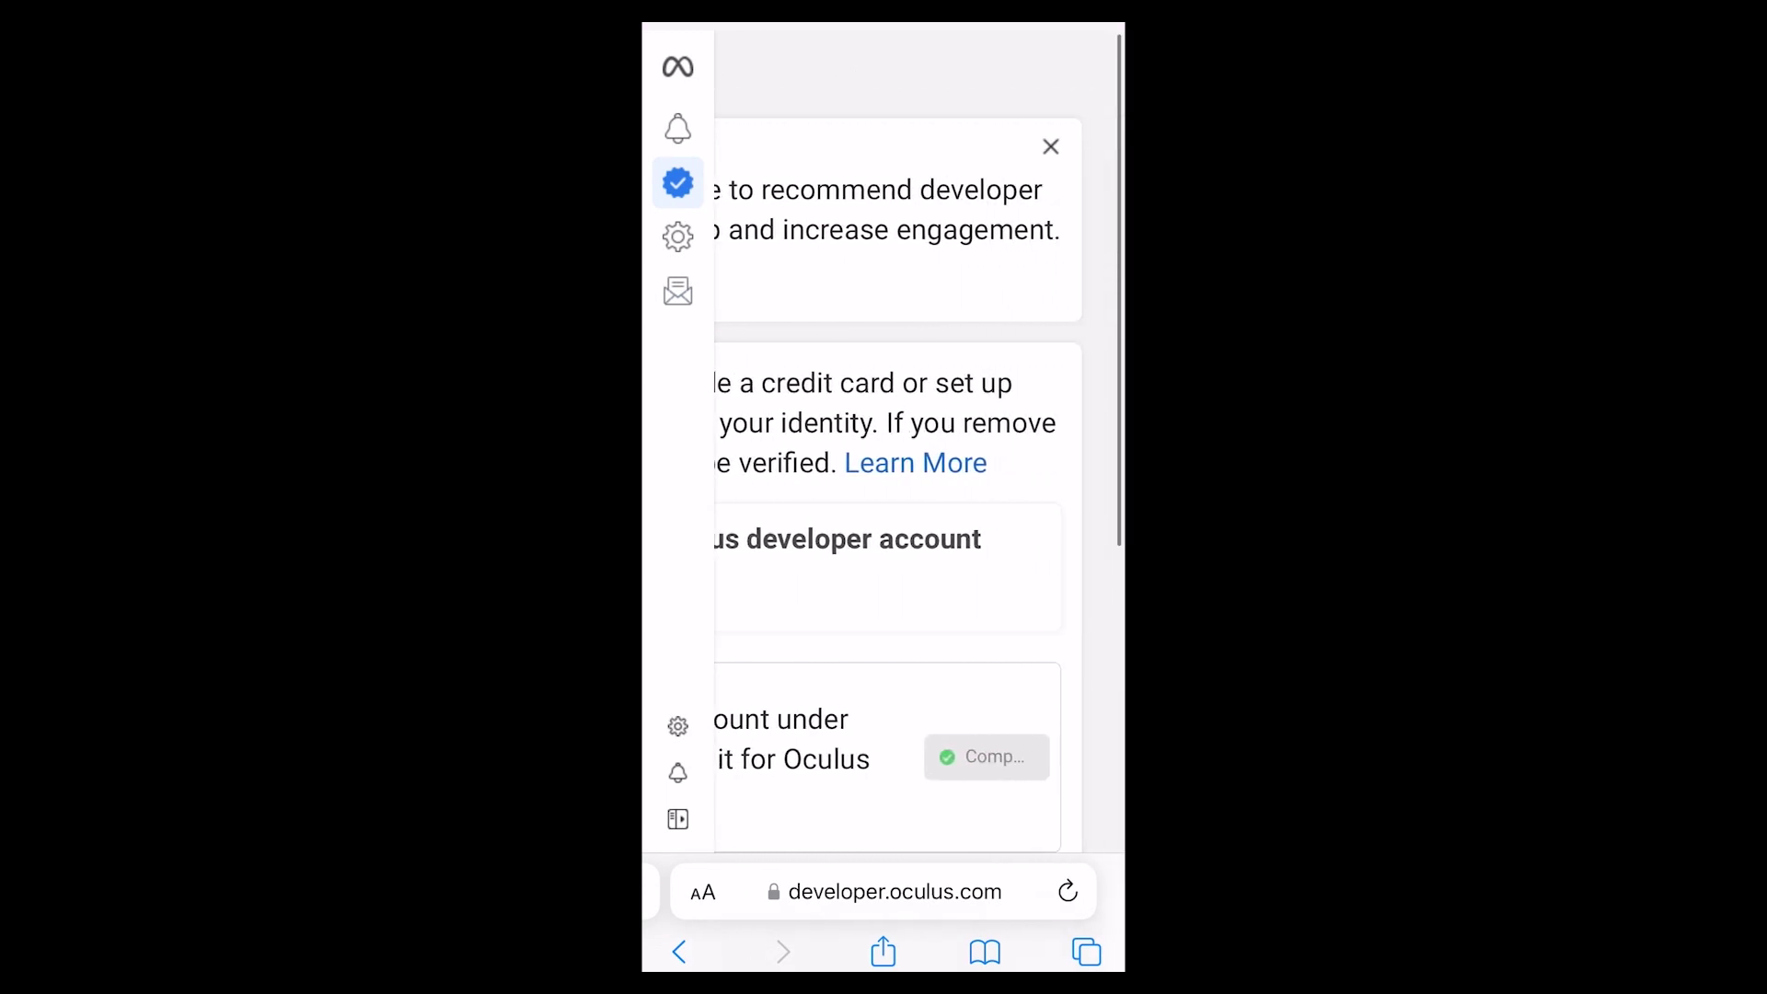
drag(829, 966, 1058, 962)
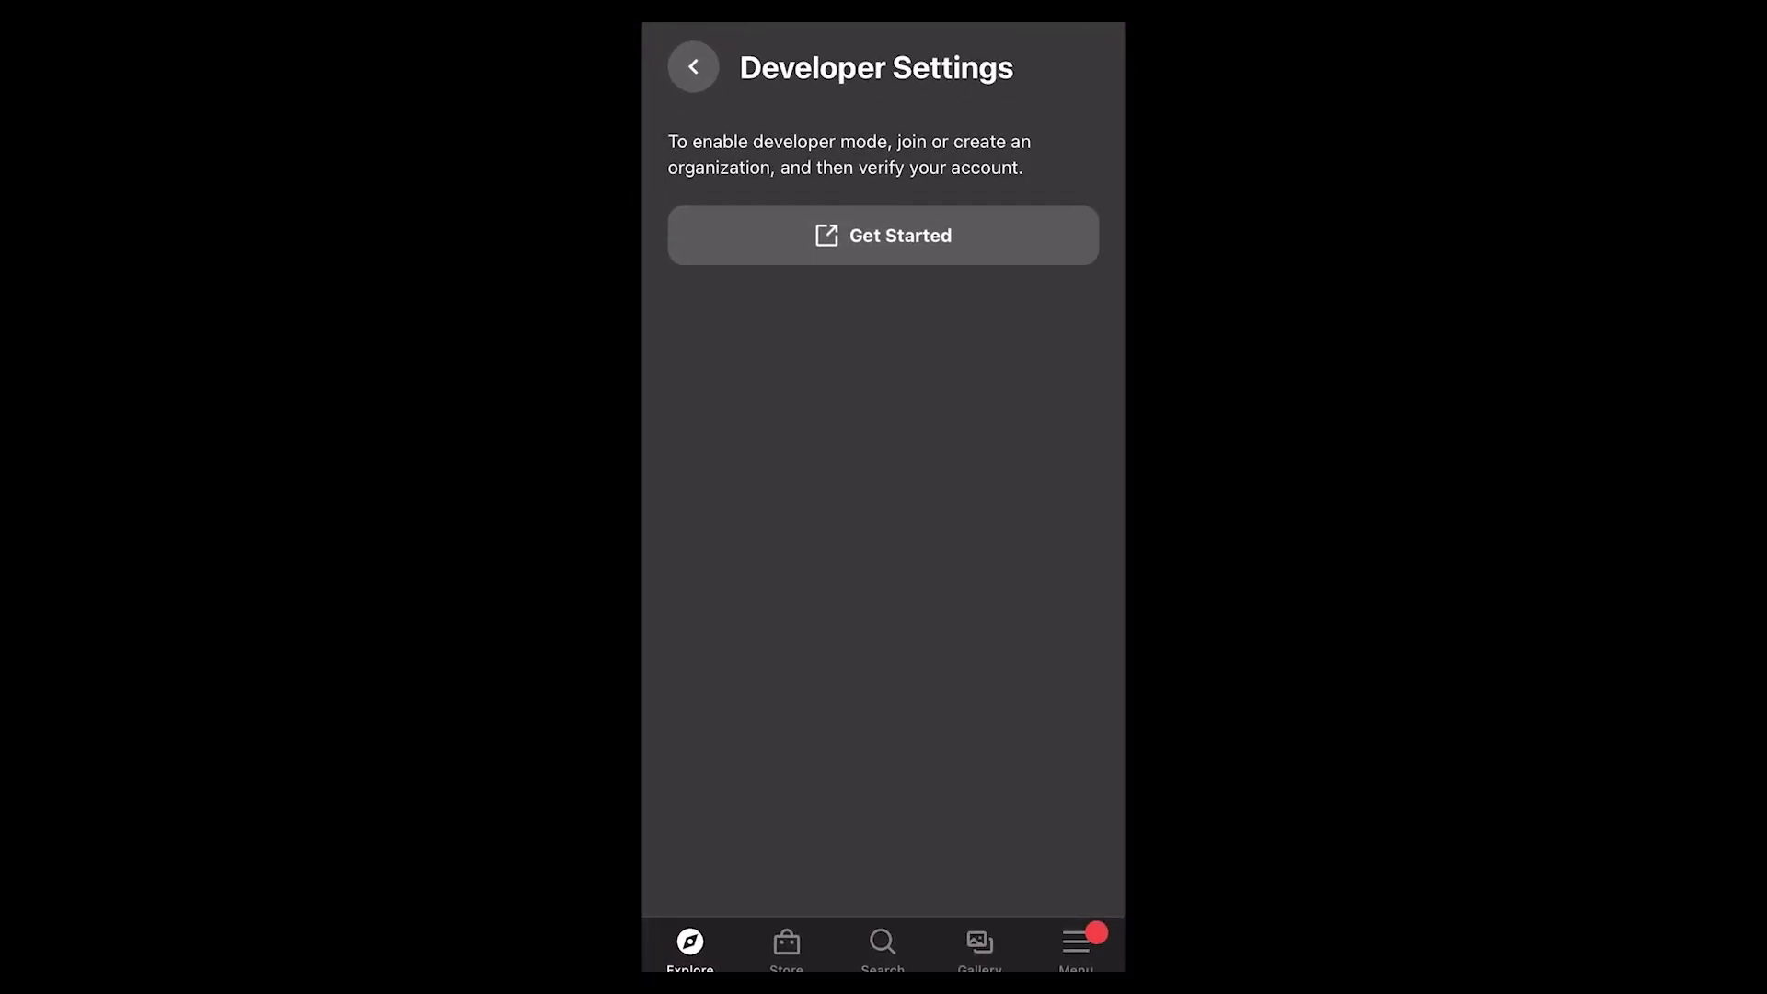
Switch the headset's Developer Mode toggle on from Headset Settings
click(693, 66)
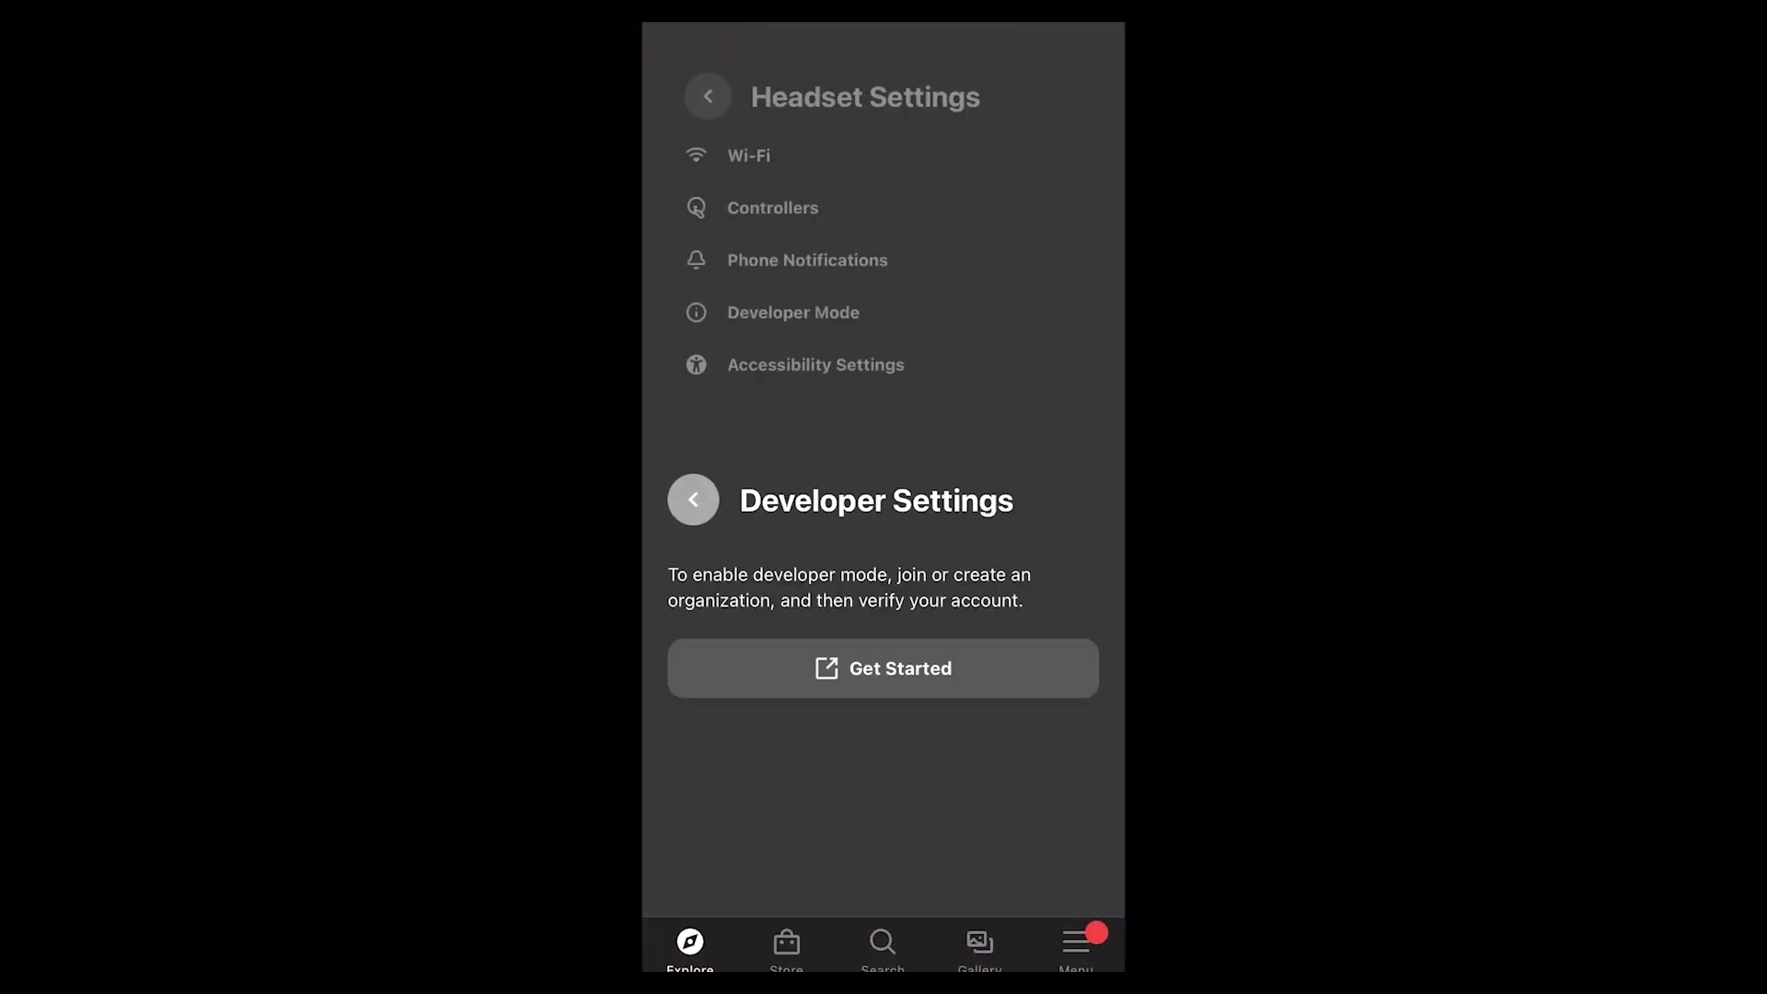
click(785, 301)
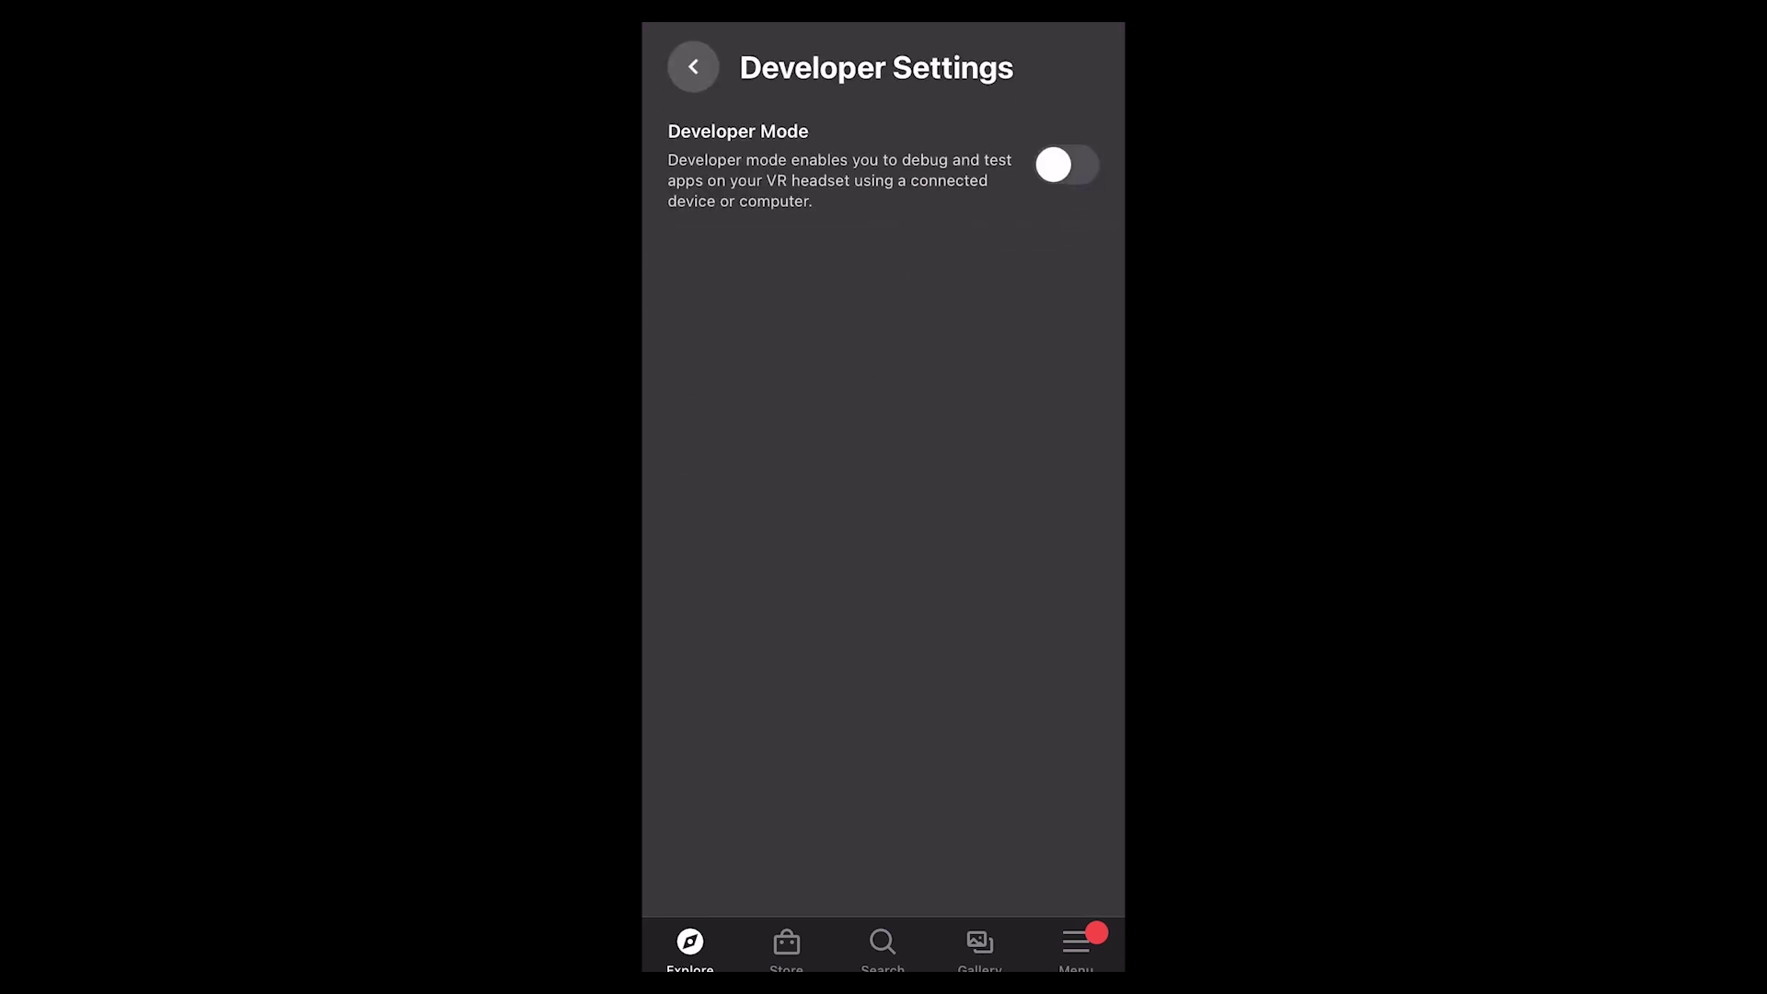
click(1066, 163)
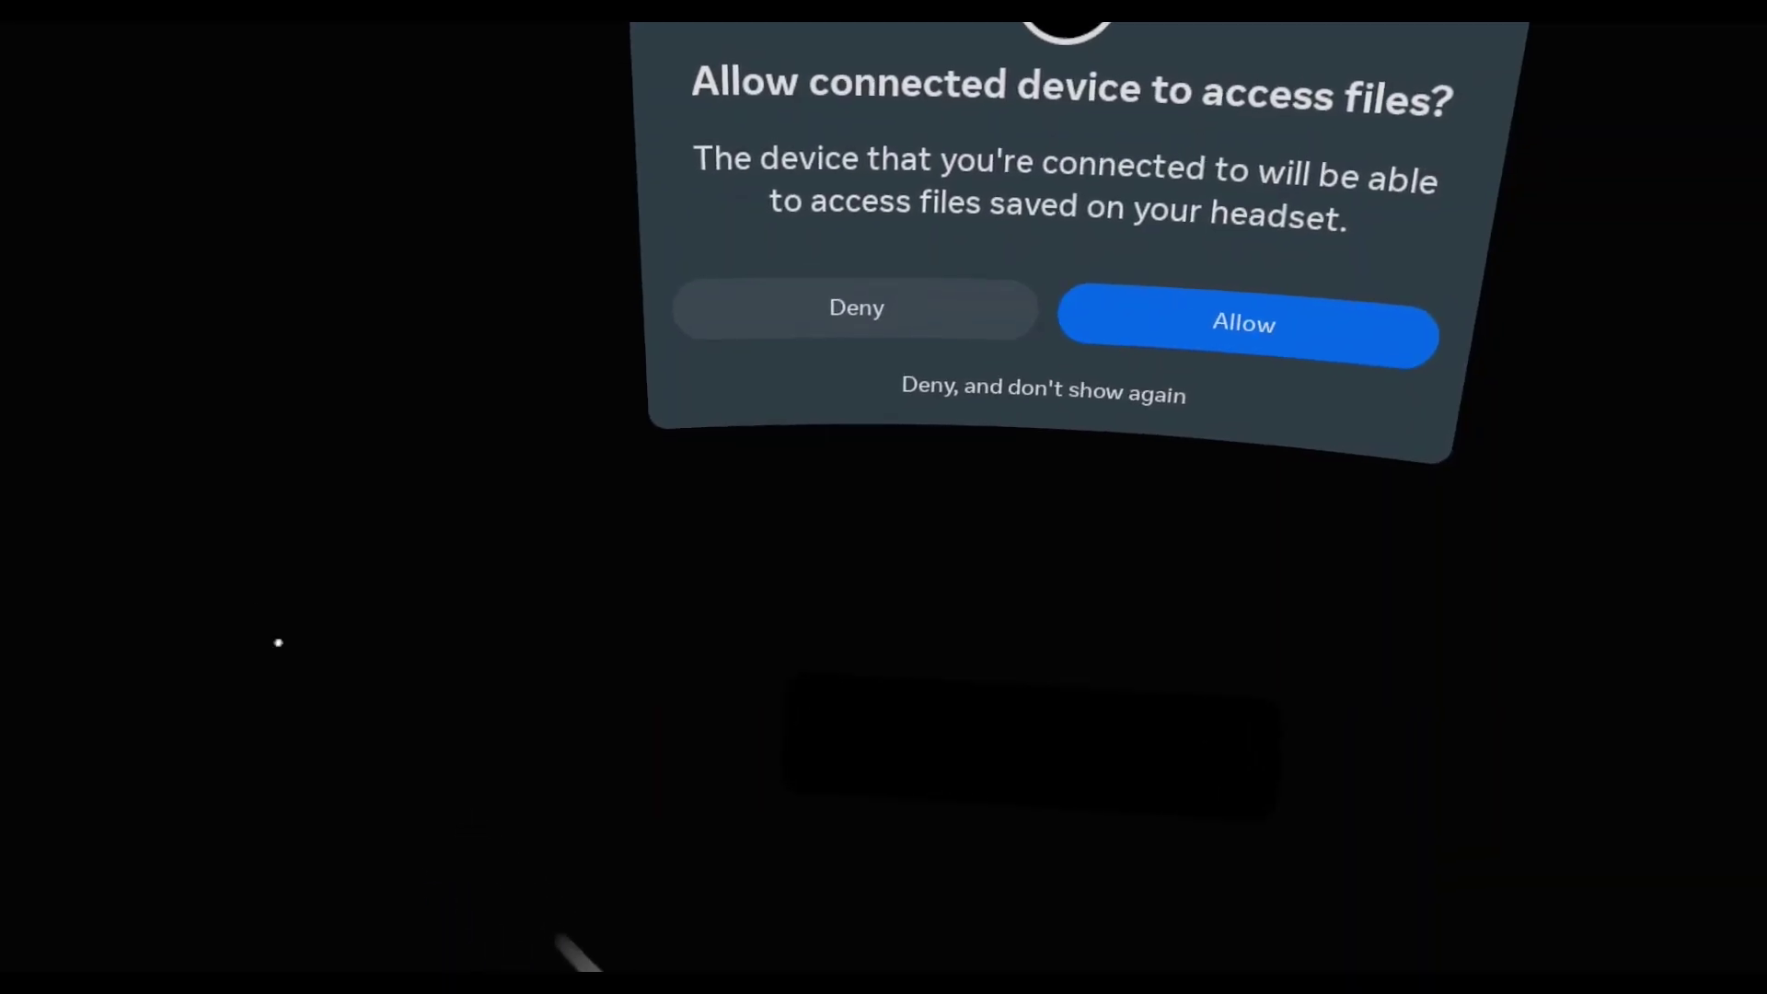
Allow the computer to access headset files and choose Stationary Boundary
click(1188, 348)
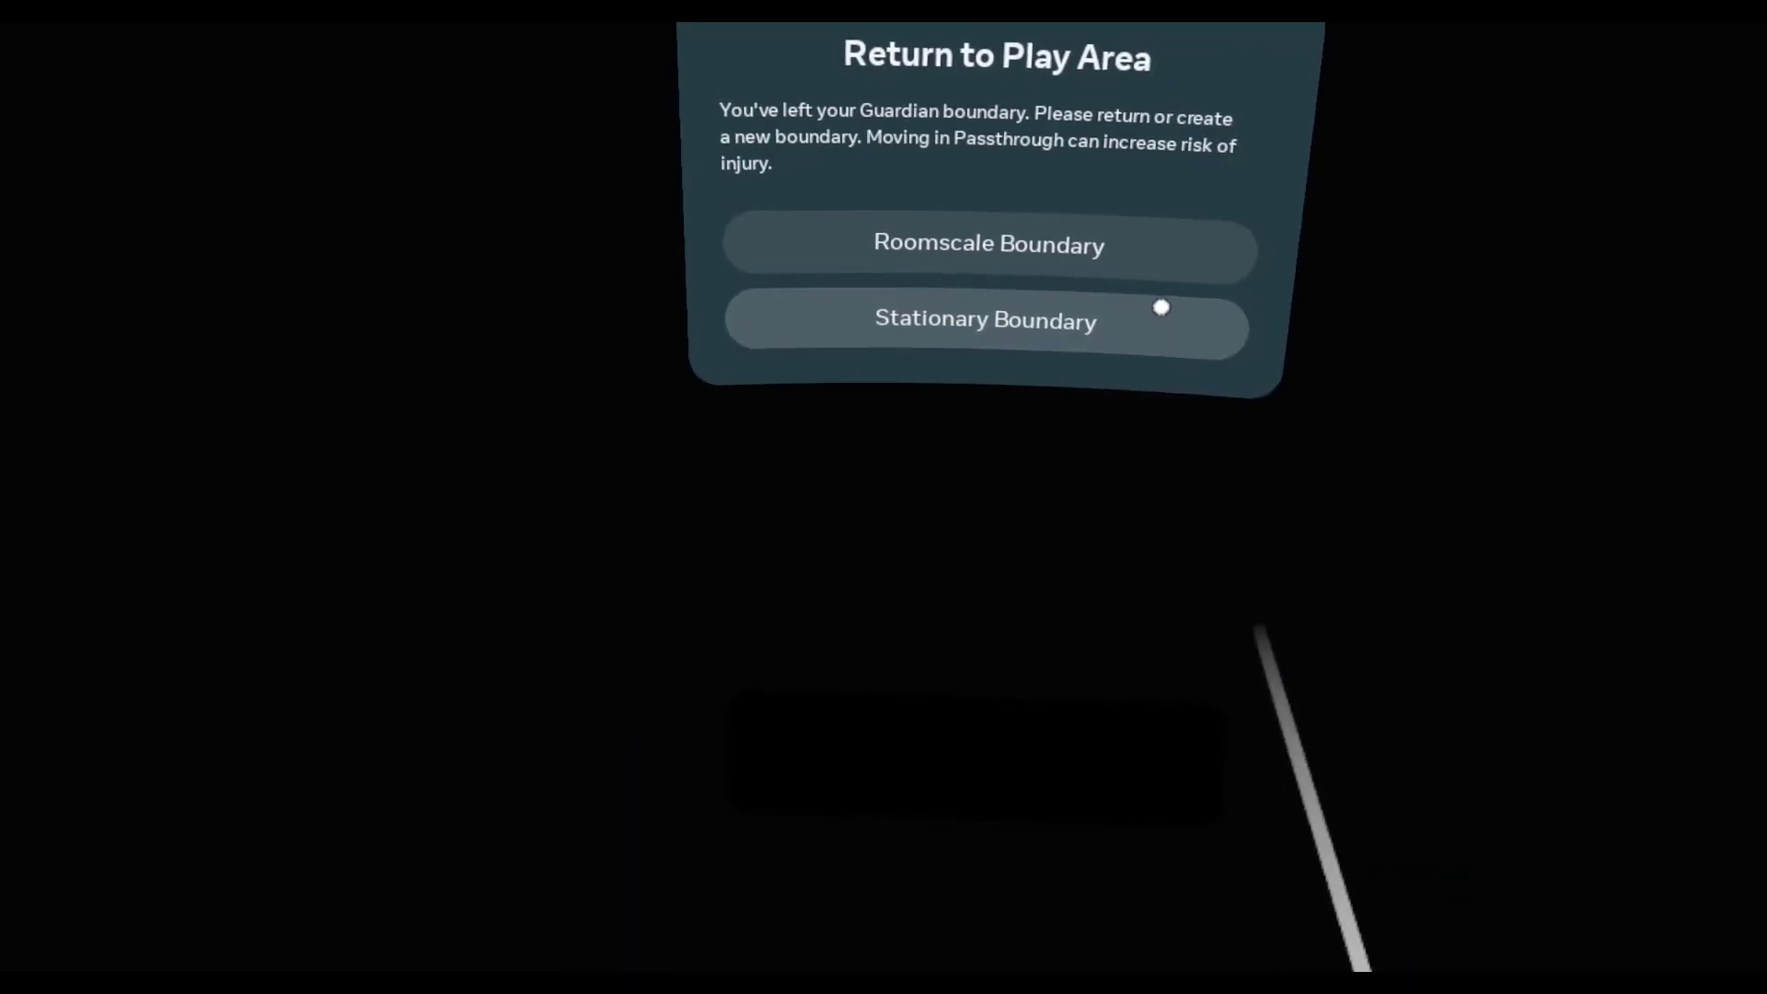
click(1130, 326)
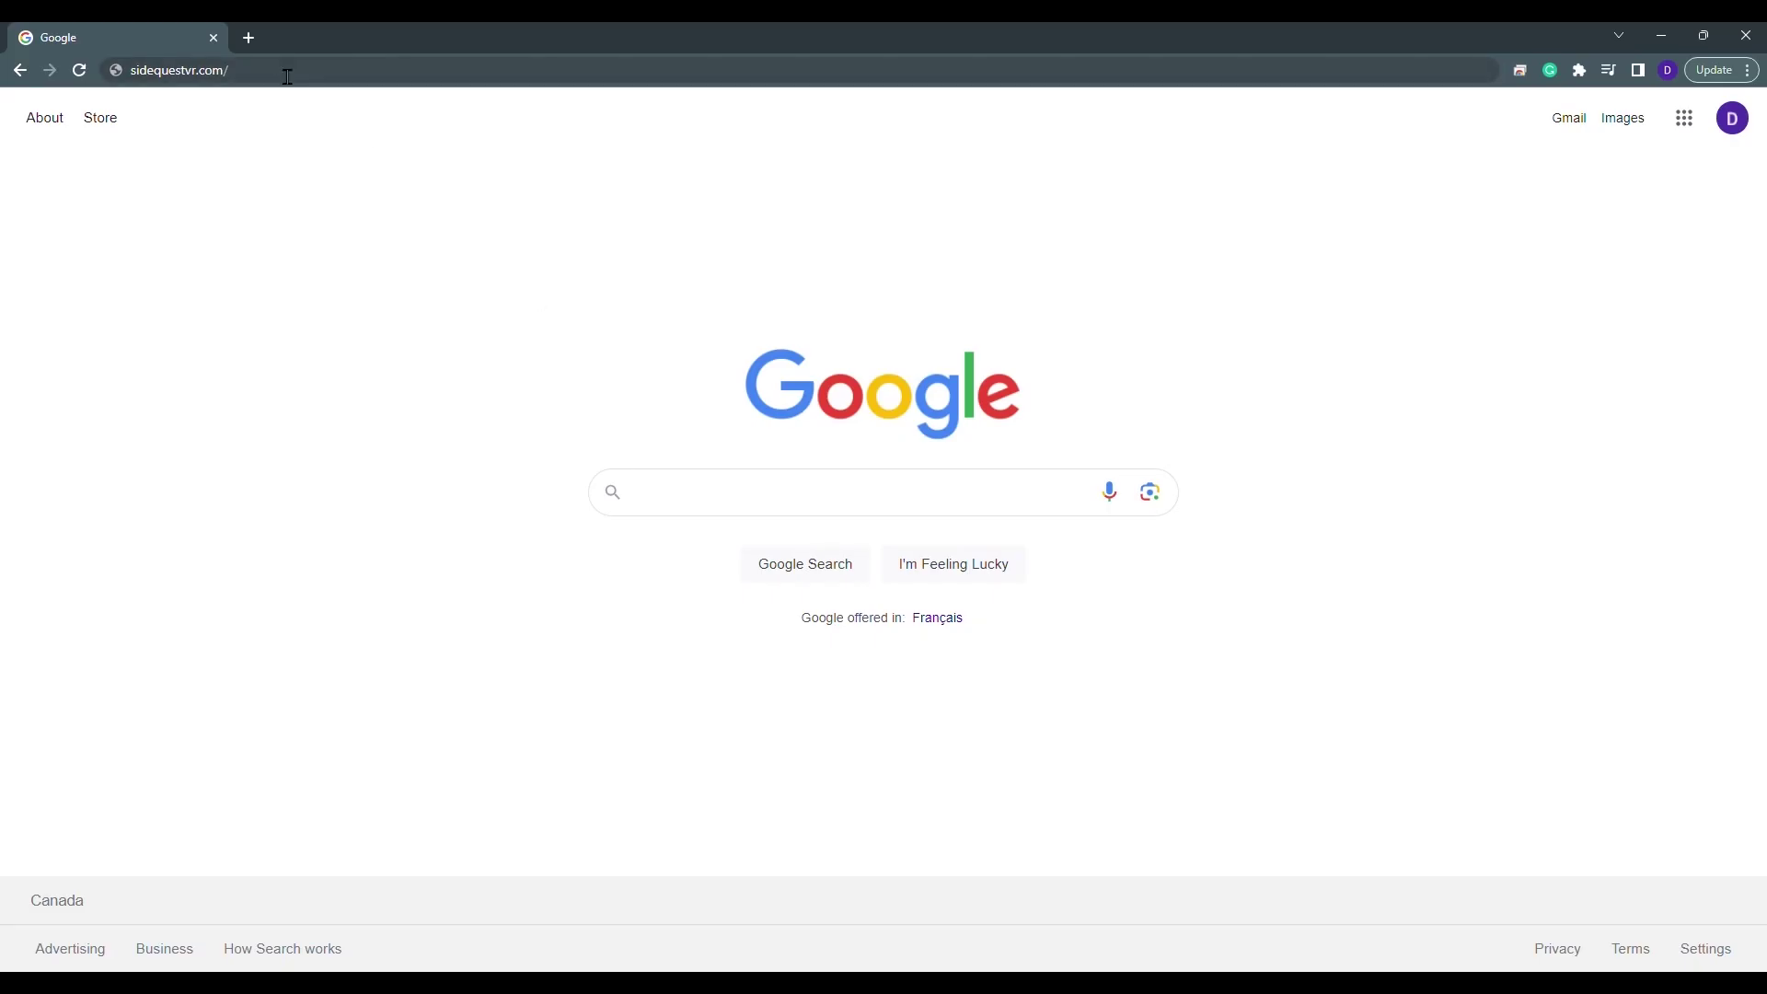
Go to sidequestvr.com and download the Easy Installer for Windows 10 x64
click(297, 78)
key(Return)
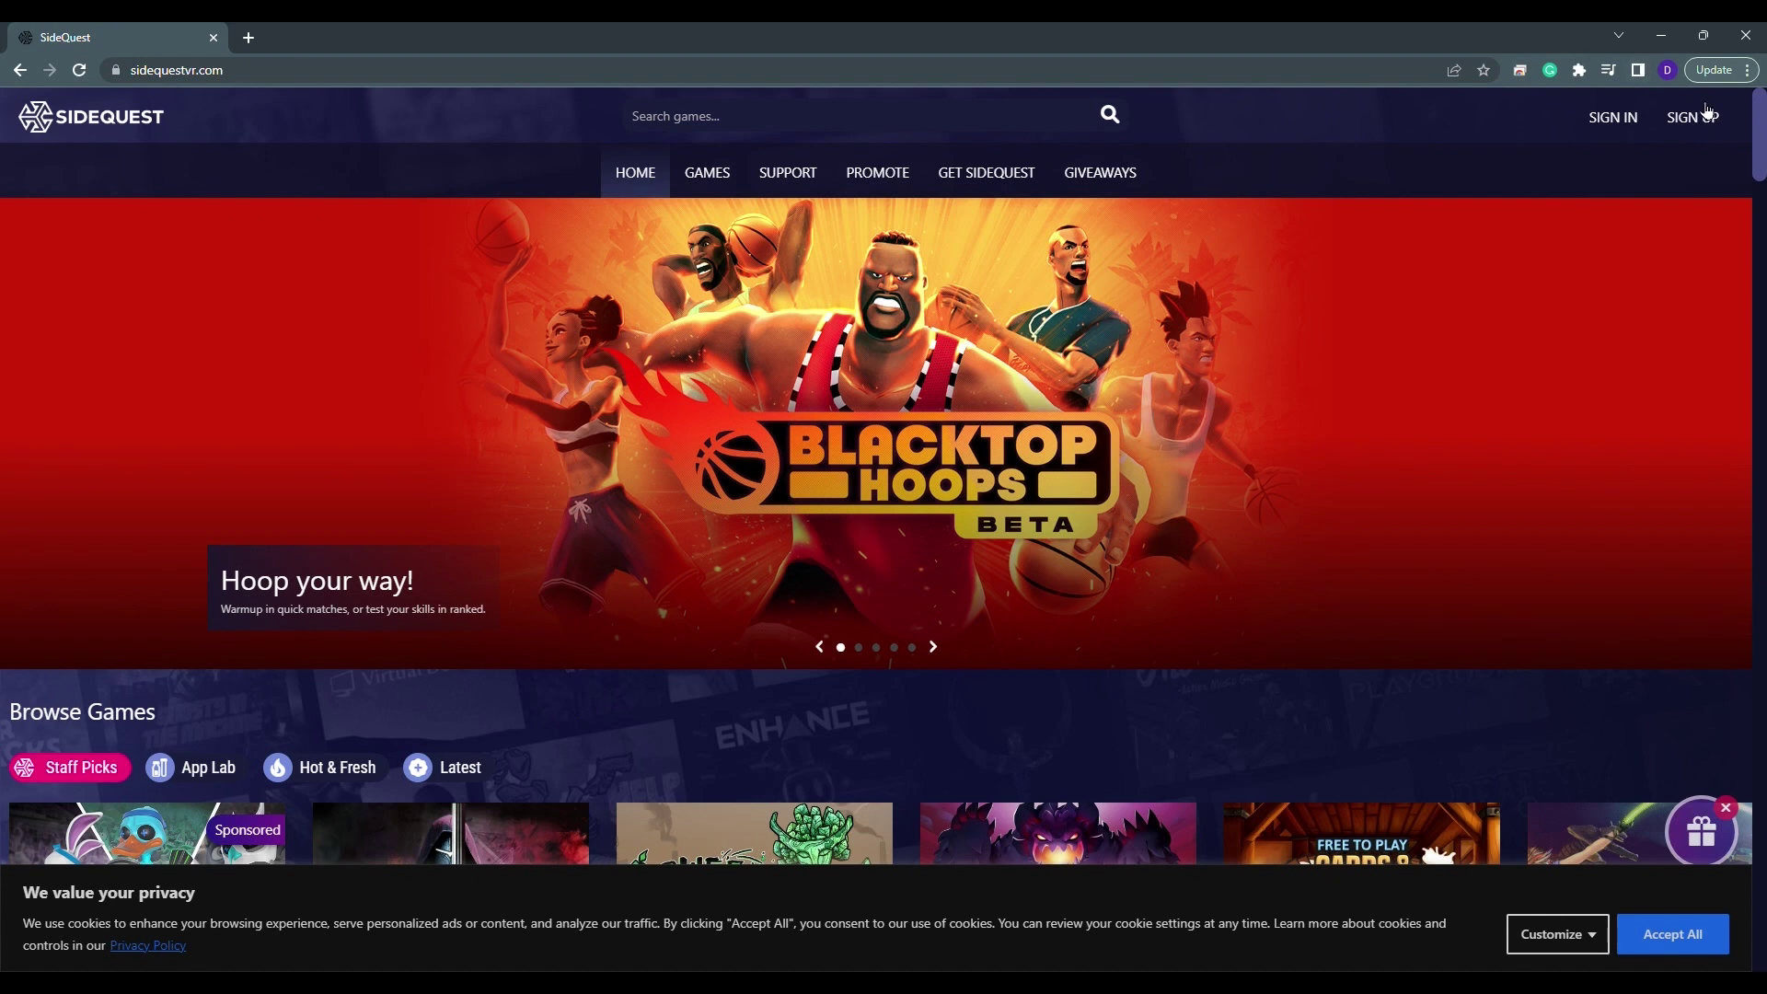
click(958, 184)
scroll(603, 664, down, 2)
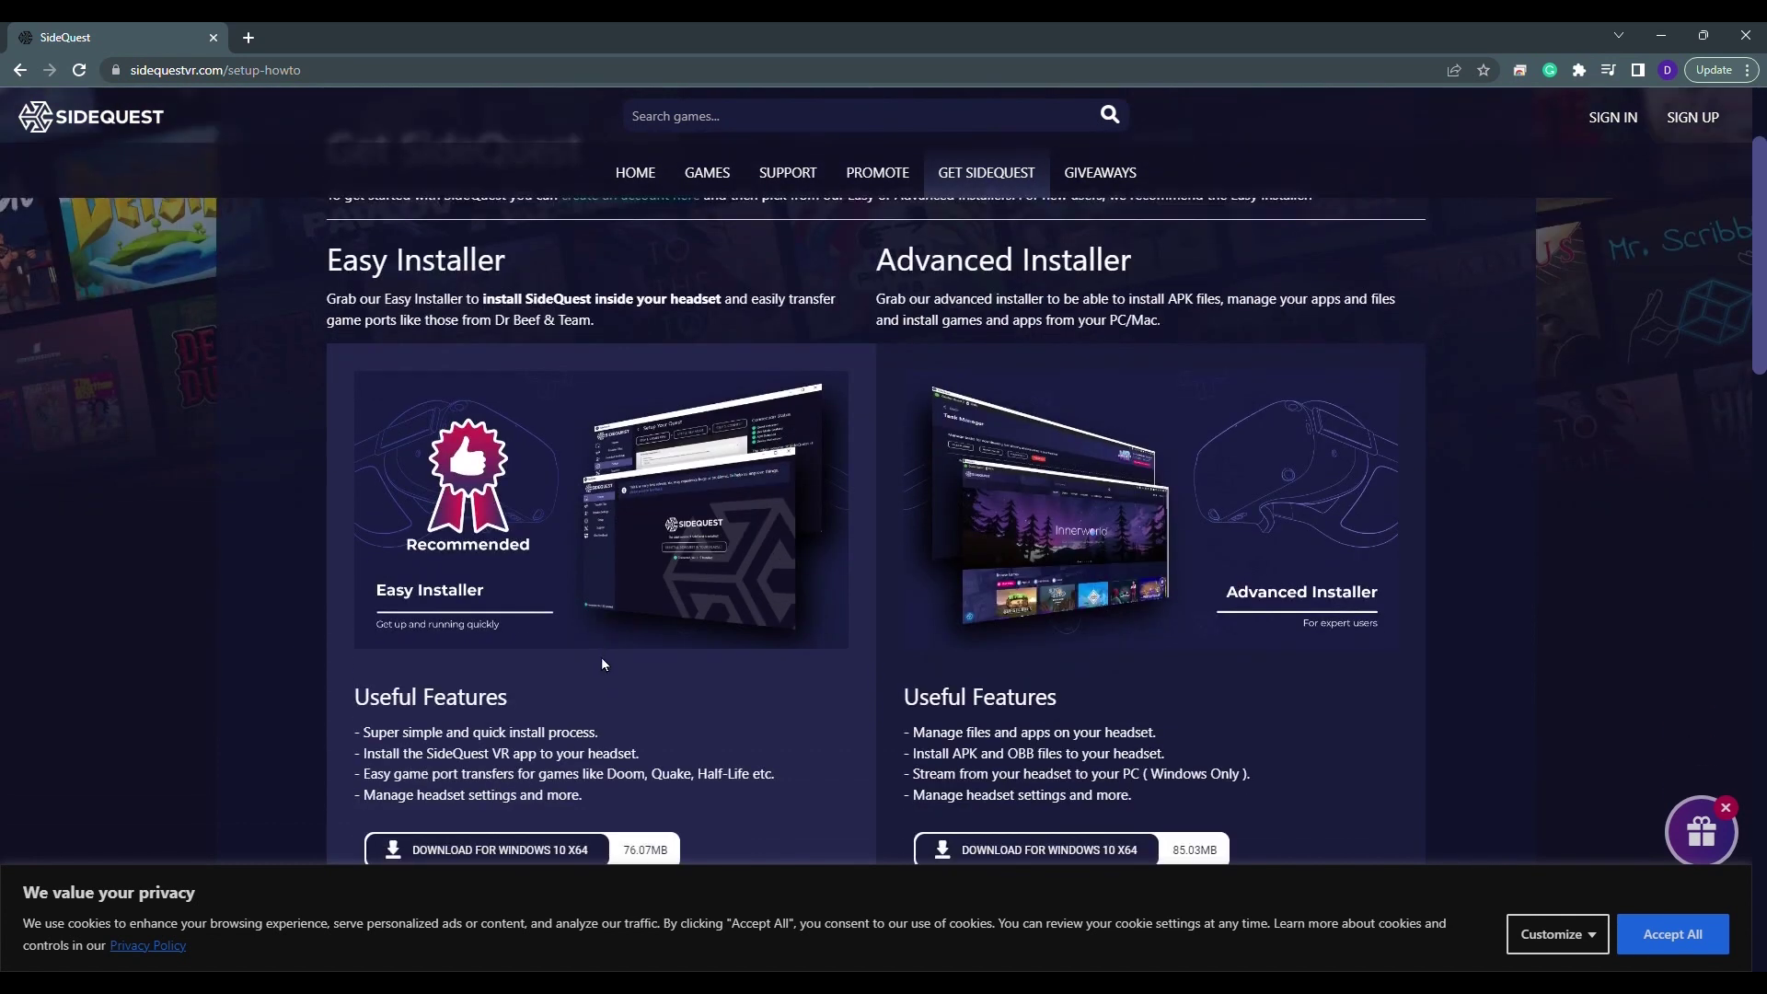
scroll(555, 716, down, 1)
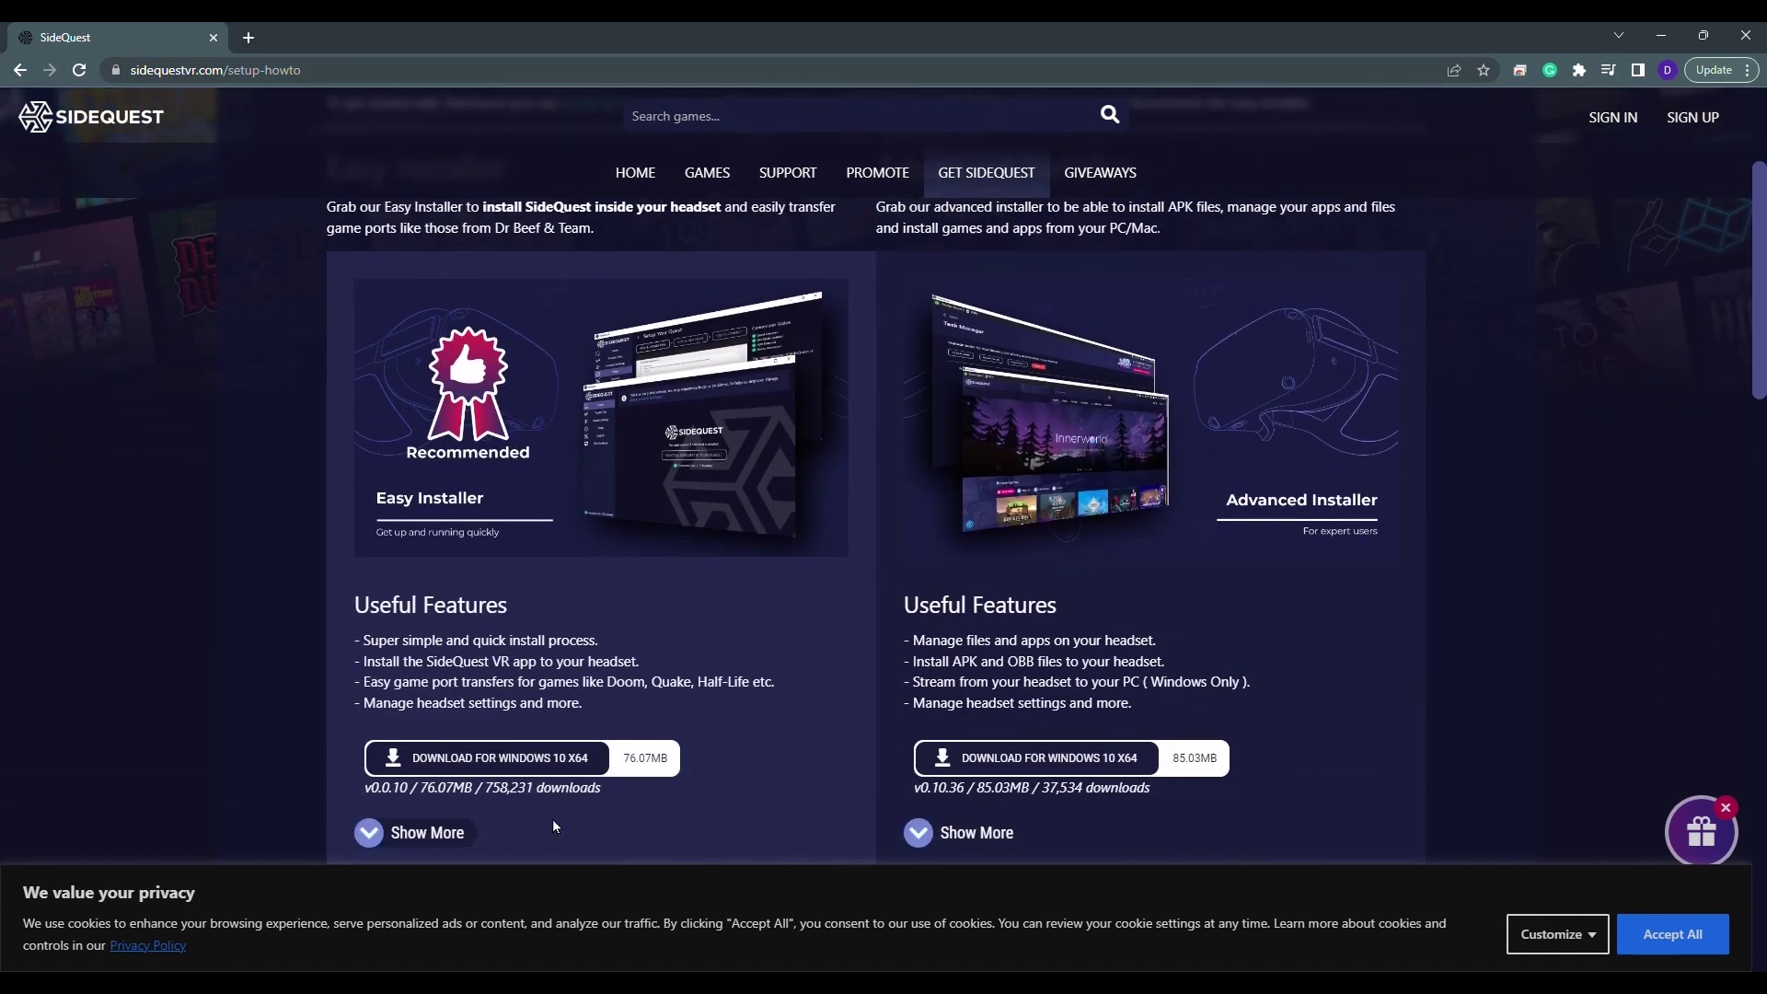
click(556, 762)
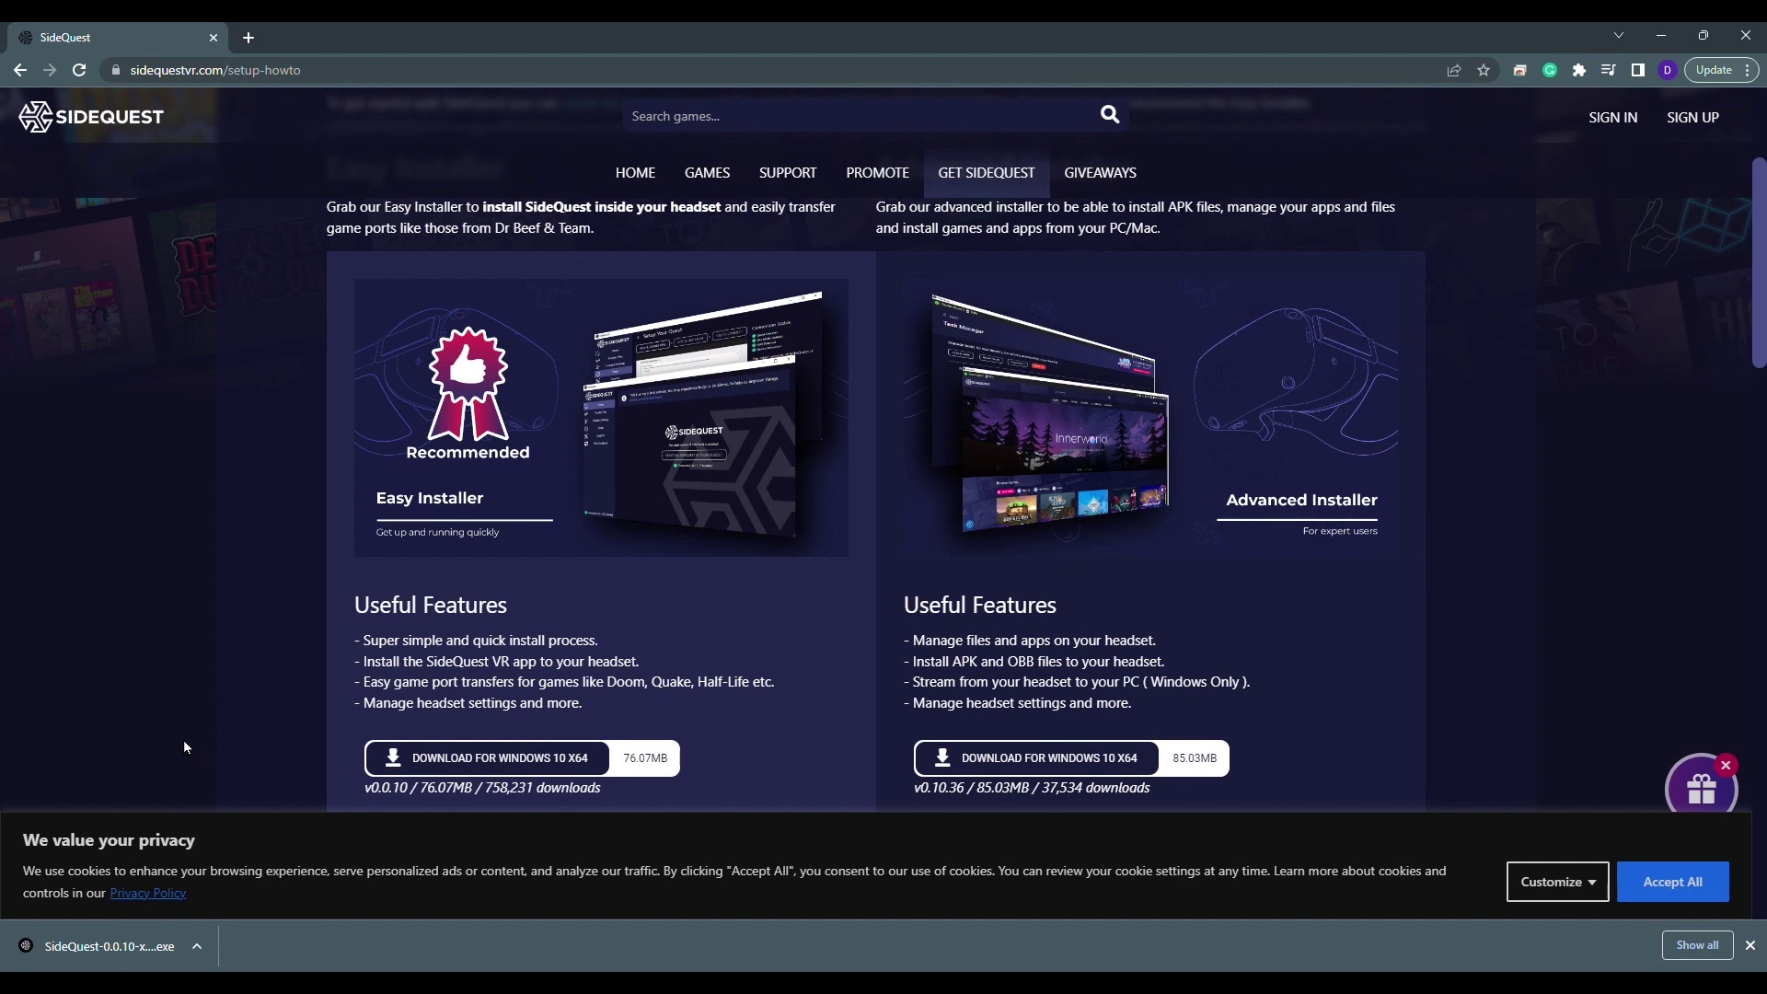
Launch the downloaded SideQuest installer from the browser's download bar
click(97, 940)
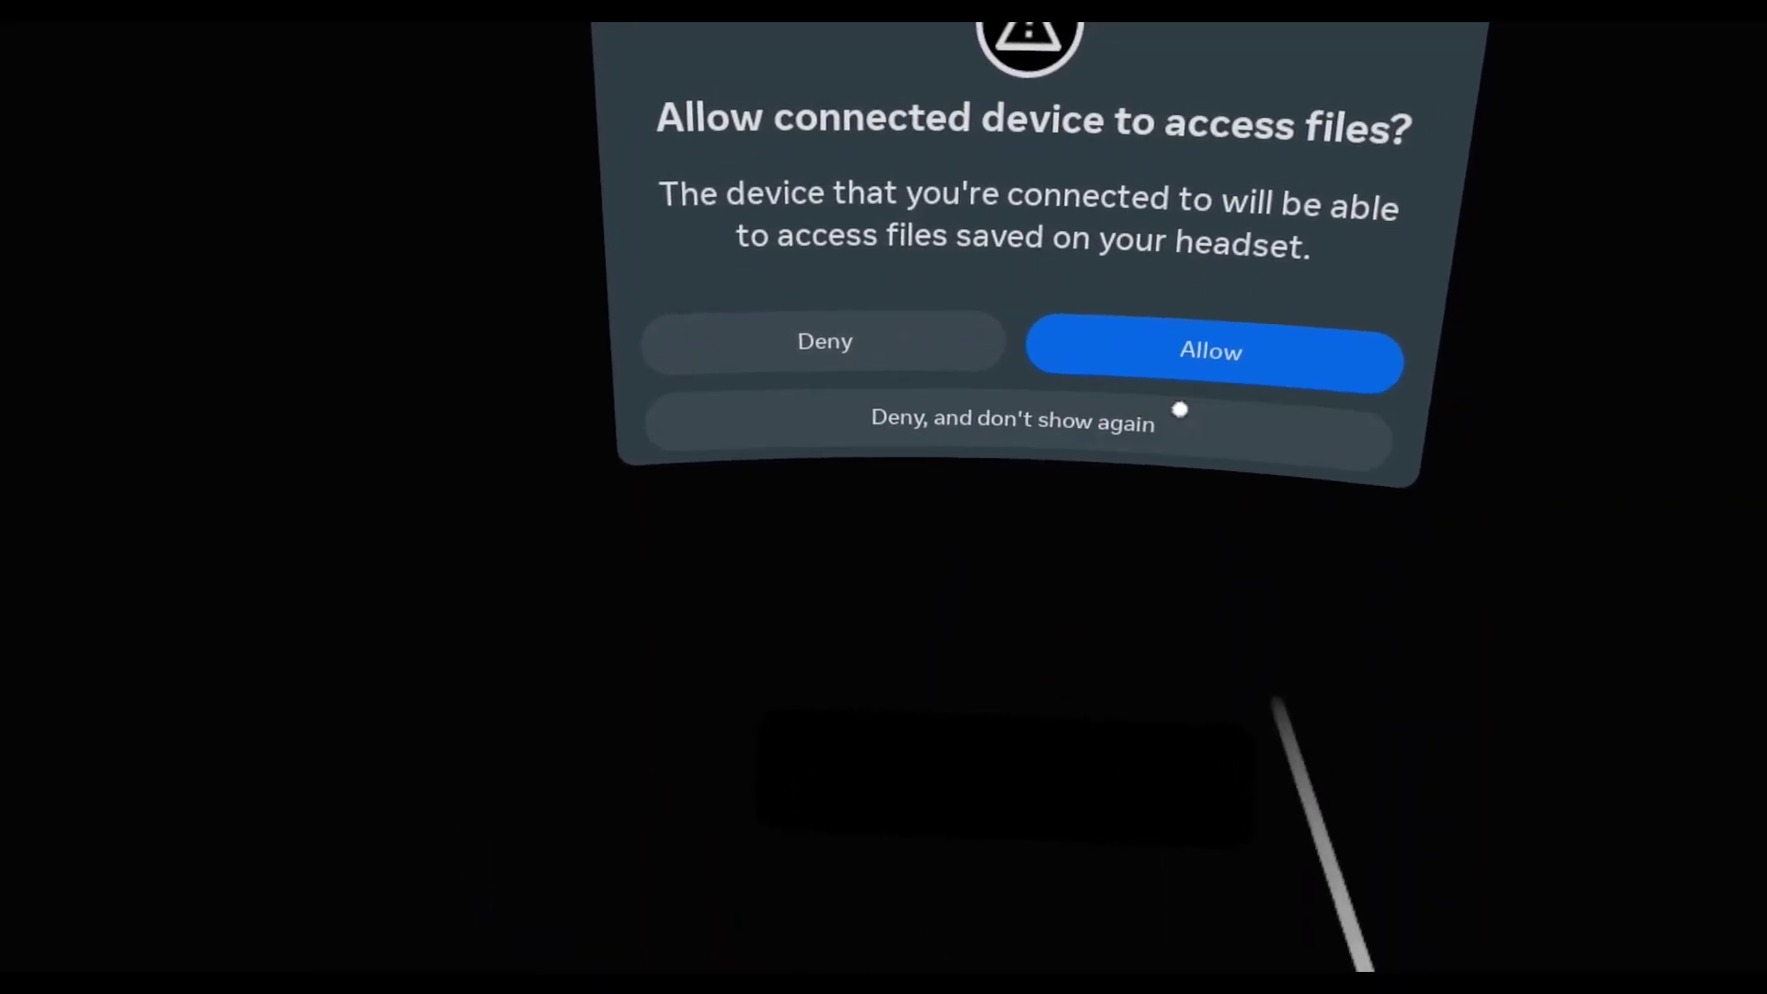
Allow headset file access, then select and confirm a Stationary Boundary
click(1169, 341)
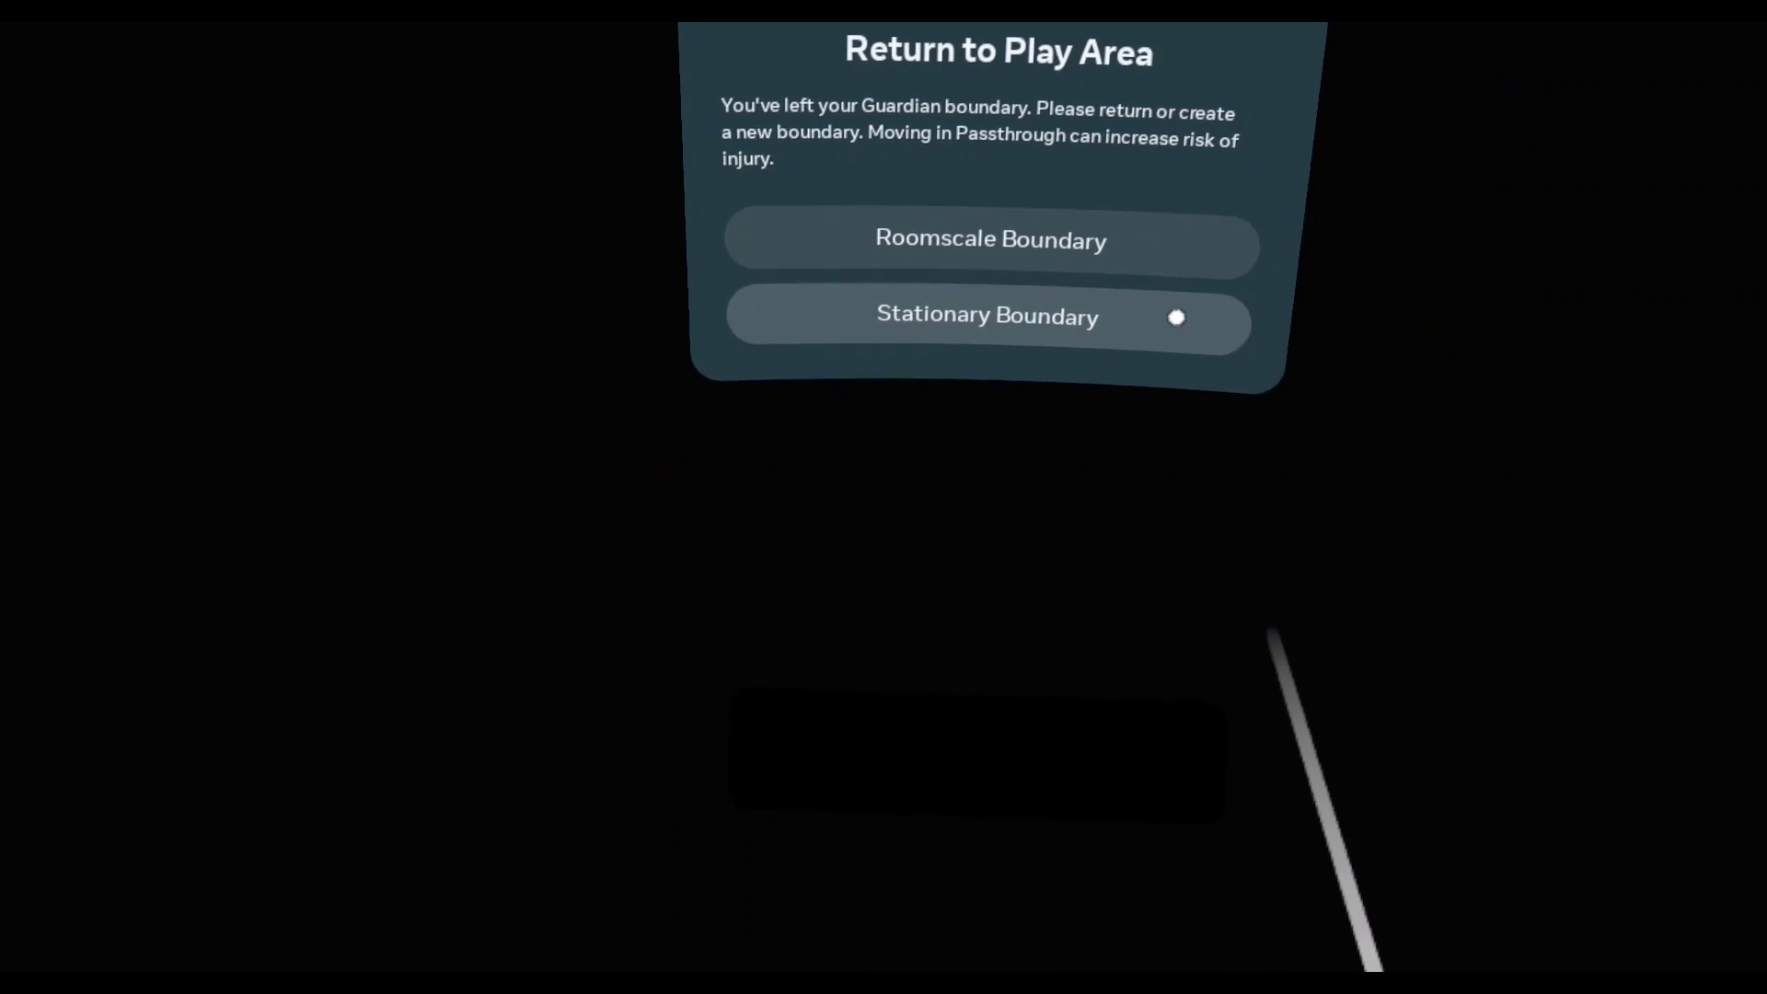
click(1130, 332)
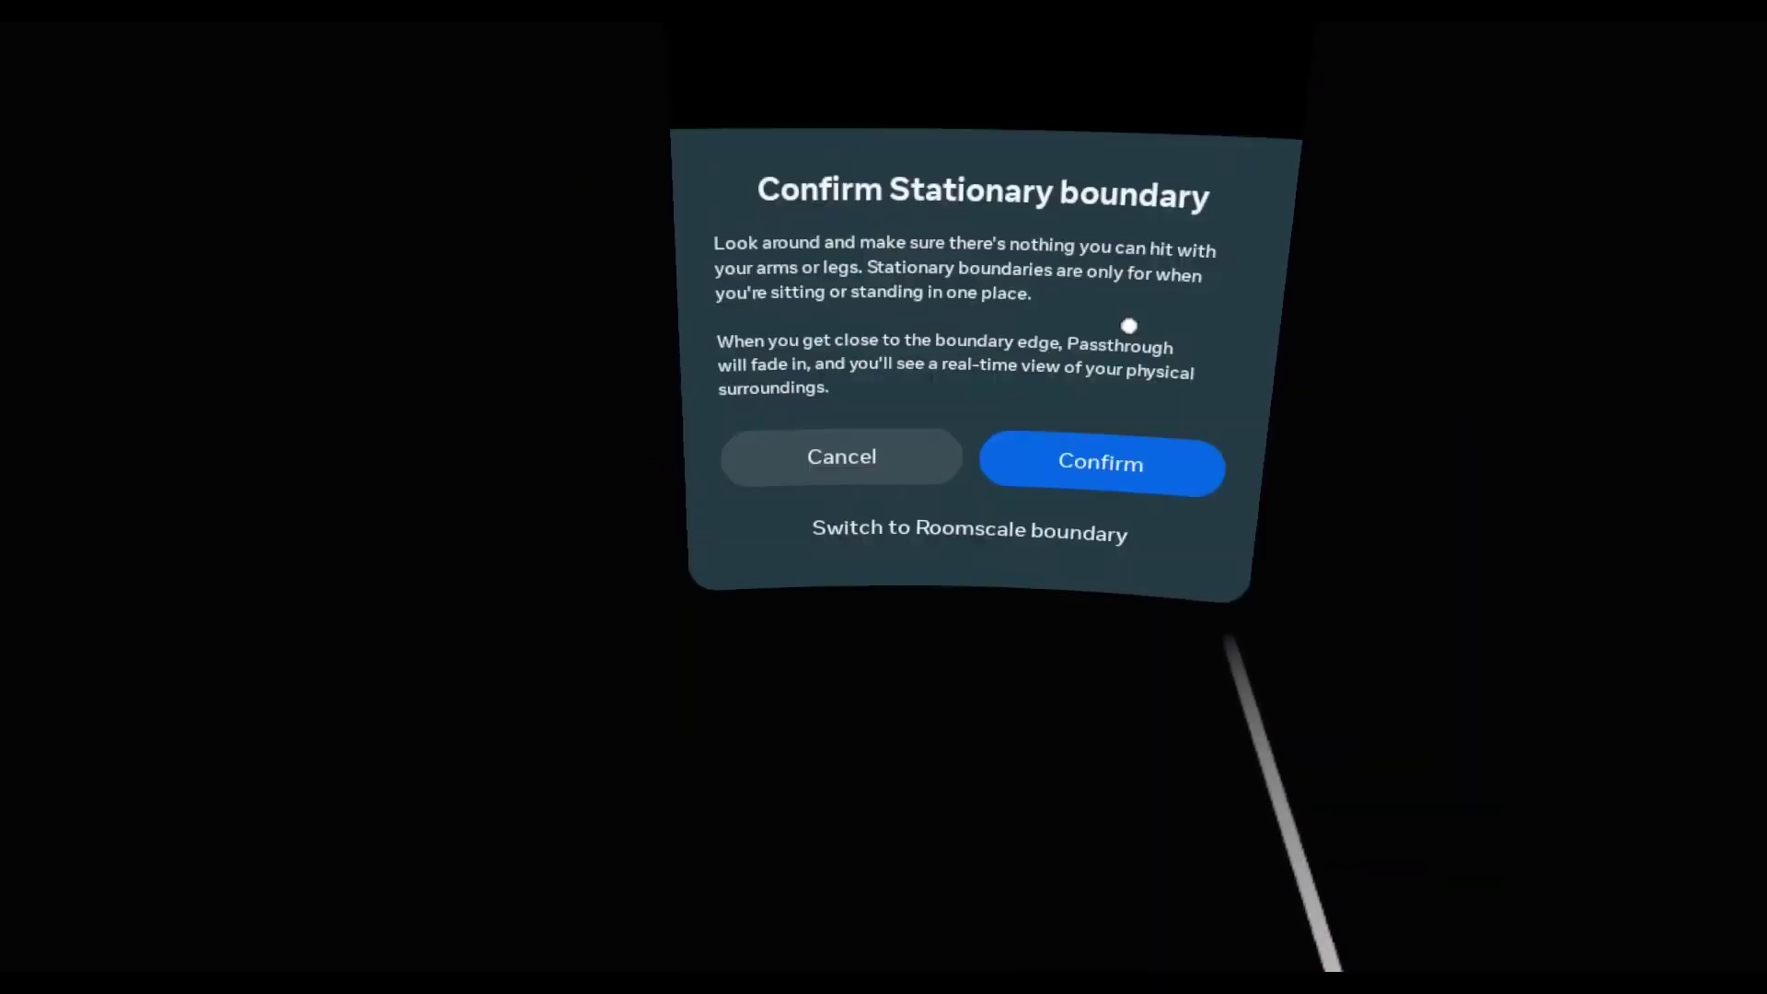
click(1098, 443)
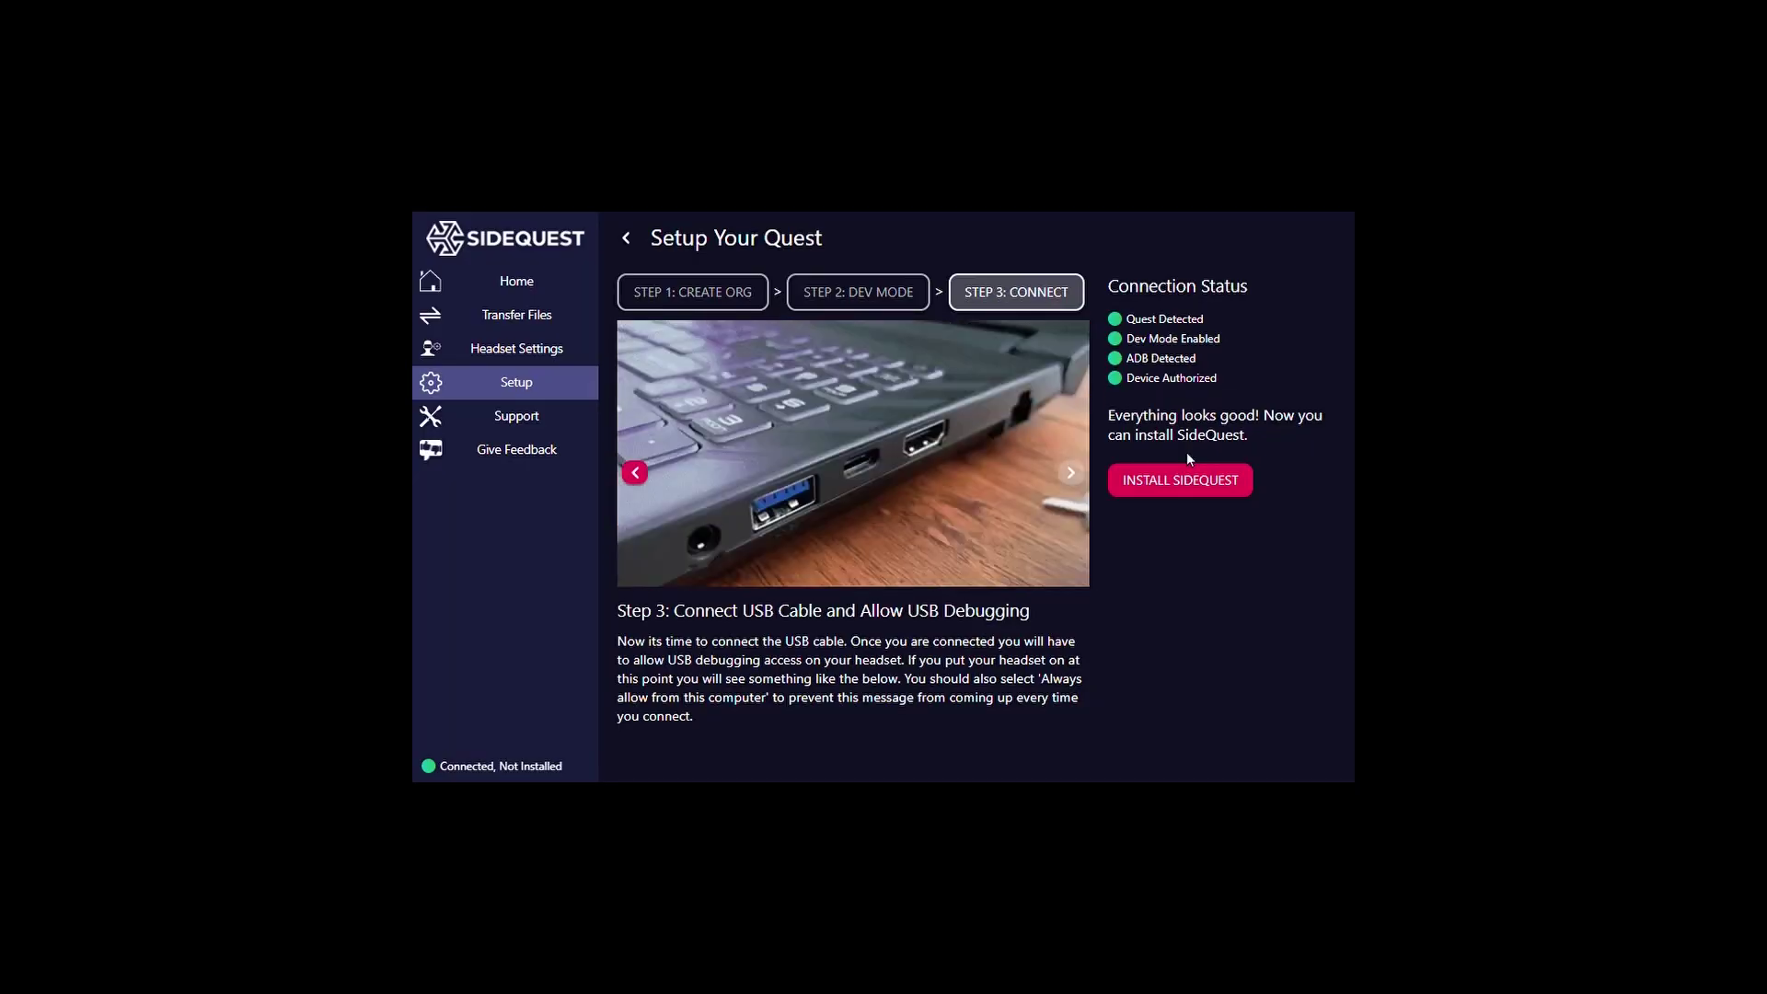
Install SideQuest version 1.18 onto the connected headset from SideQuest's setup and Home pages
click(1200, 478)
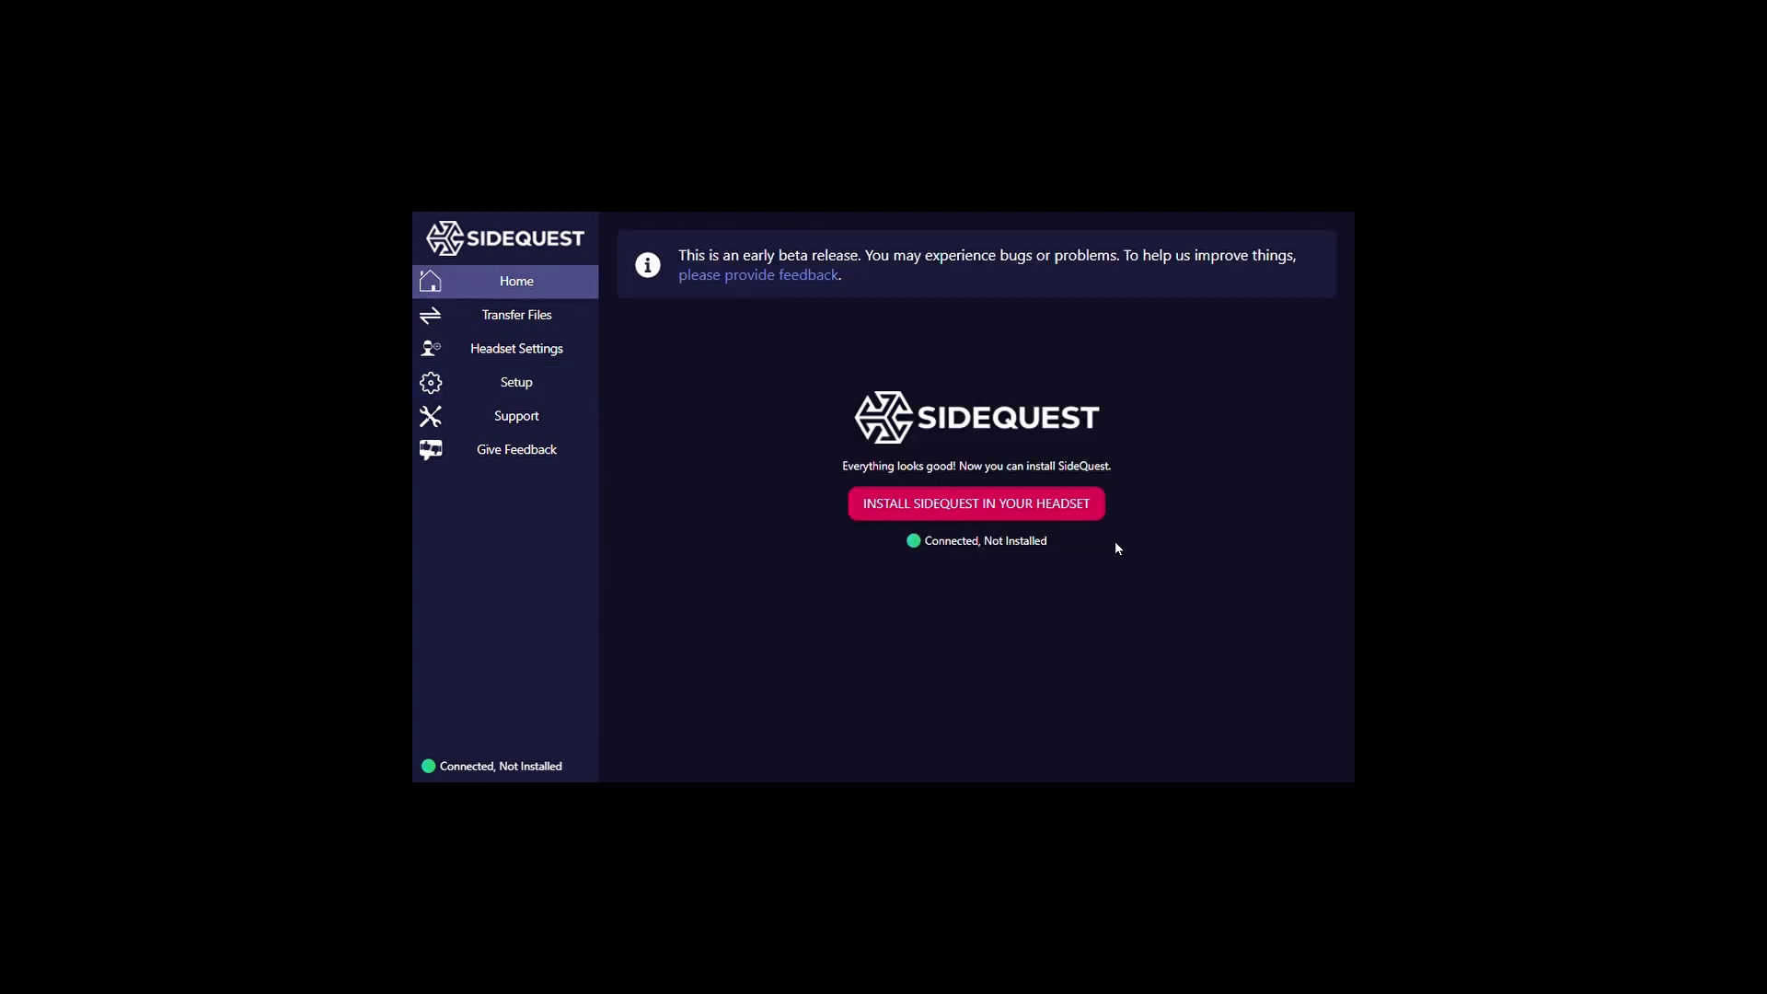
click(1076, 515)
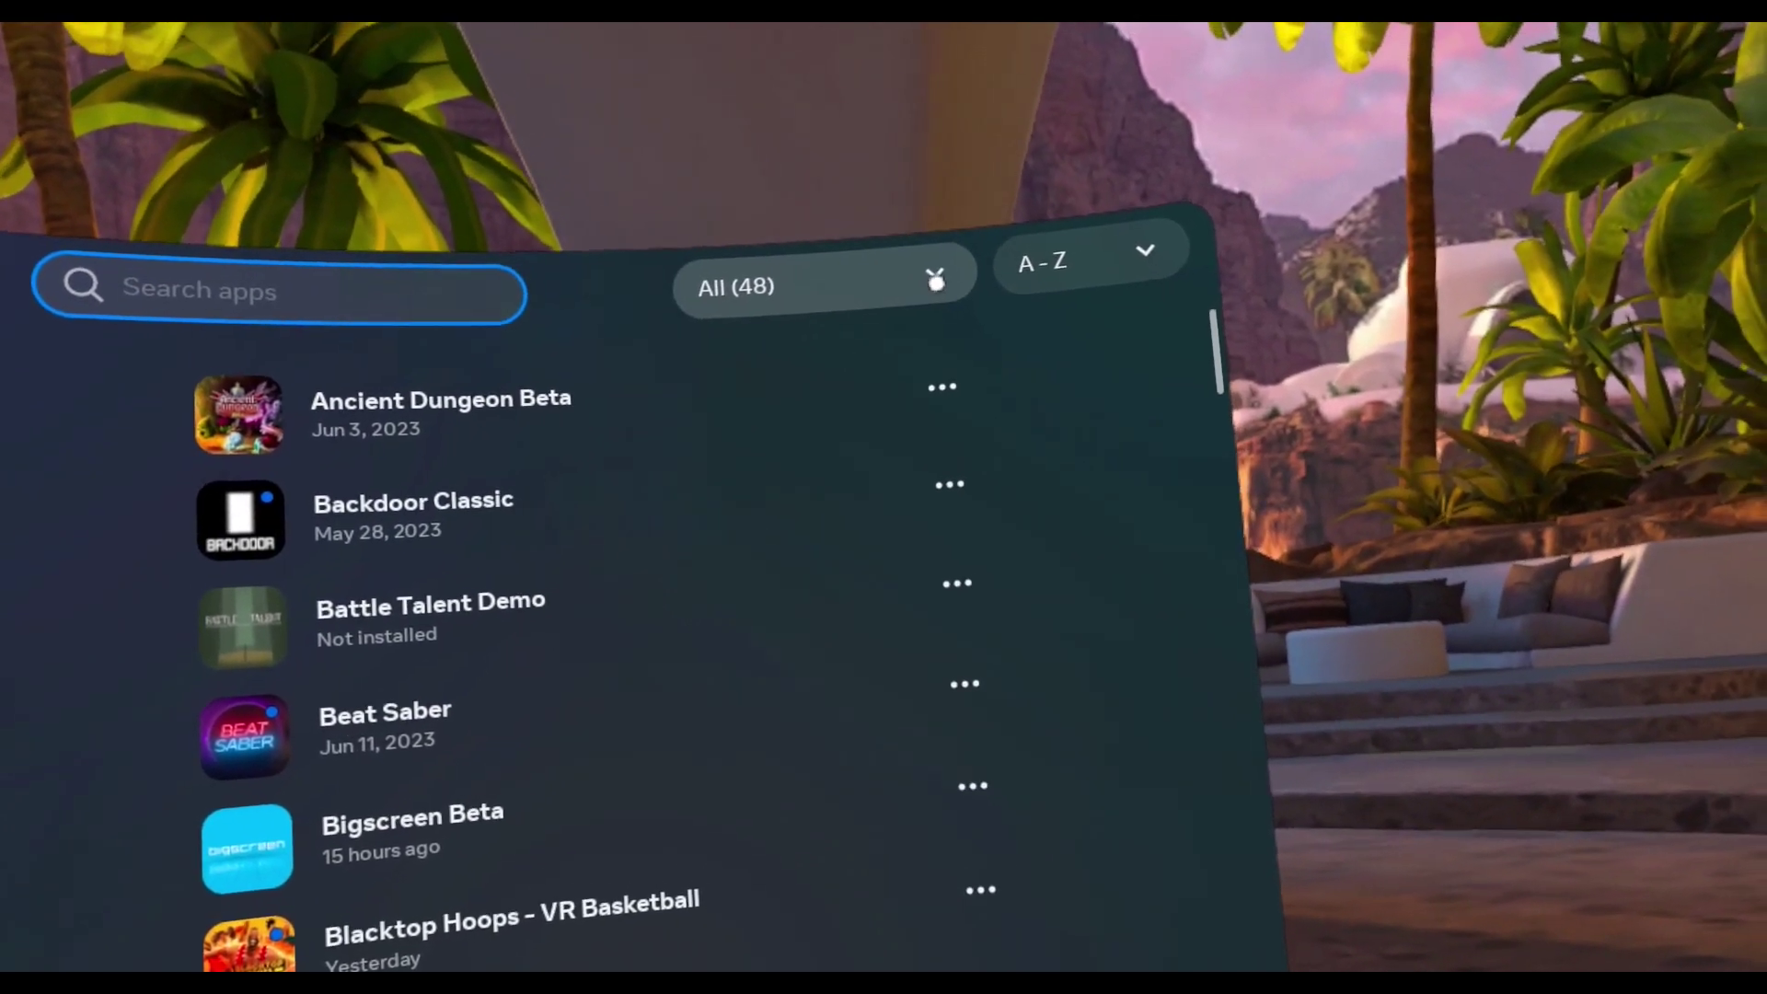
Filter the headset's App Library to Unknown Sources so only SideQuest is listed
click(935, 281)
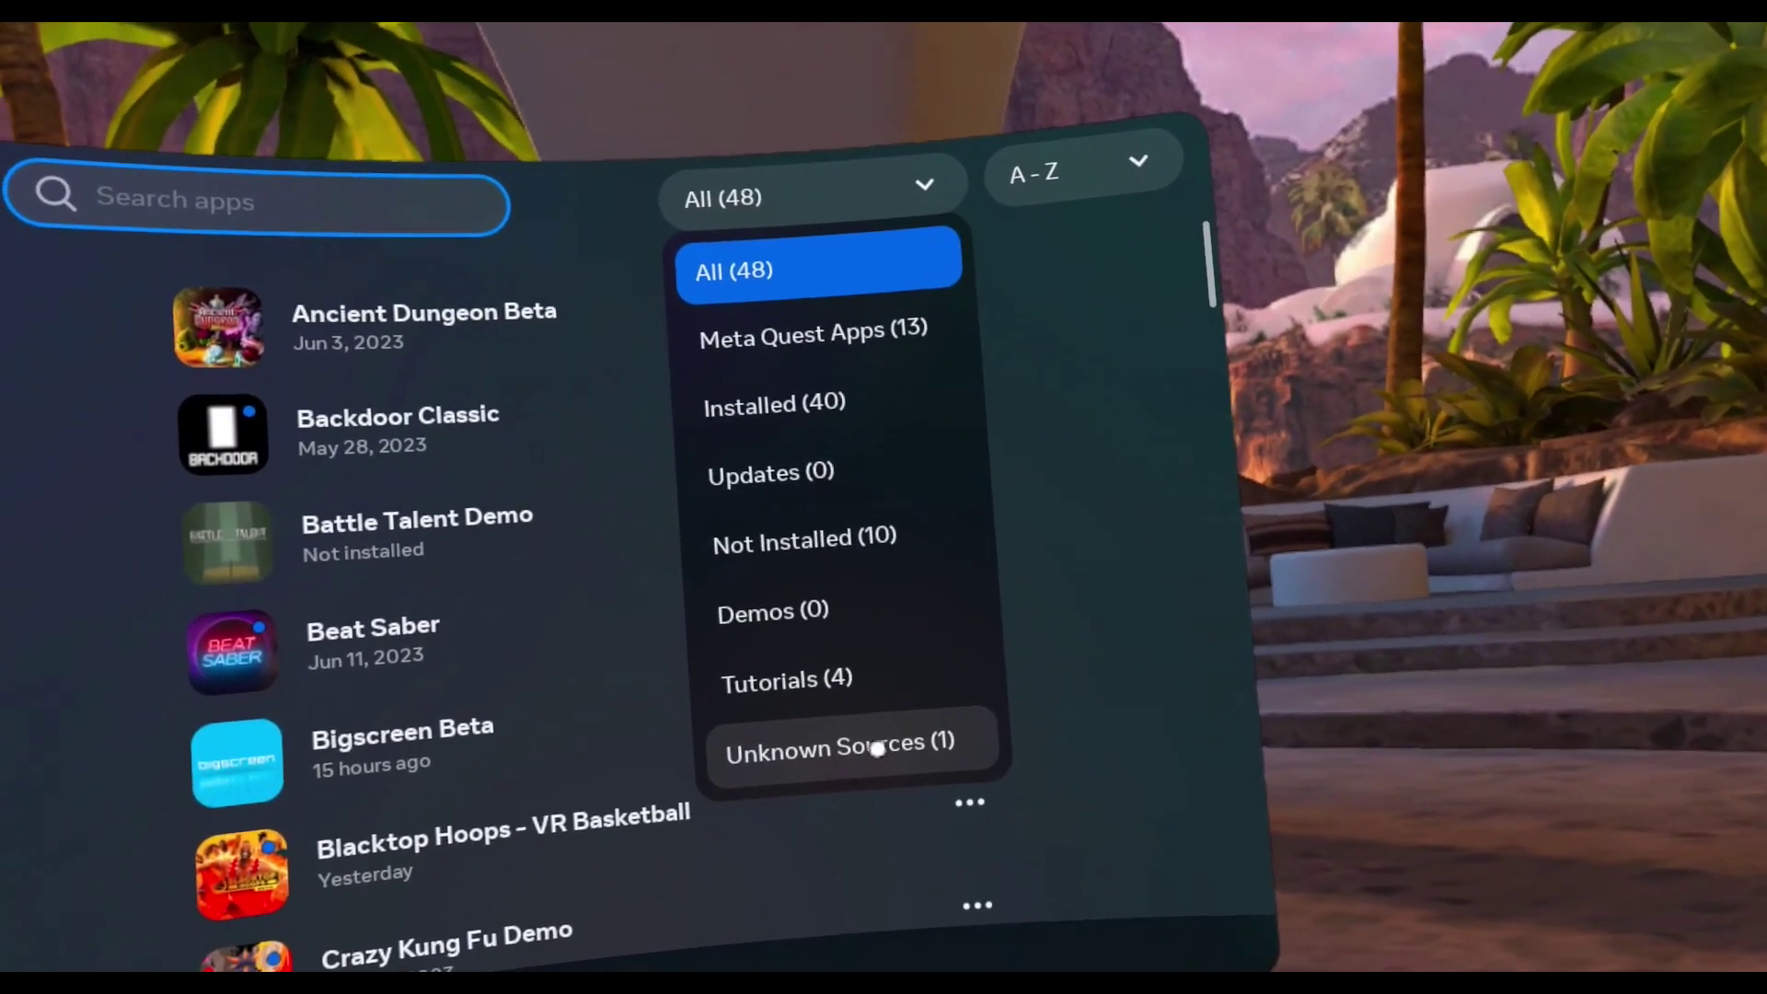
click(893, 727)
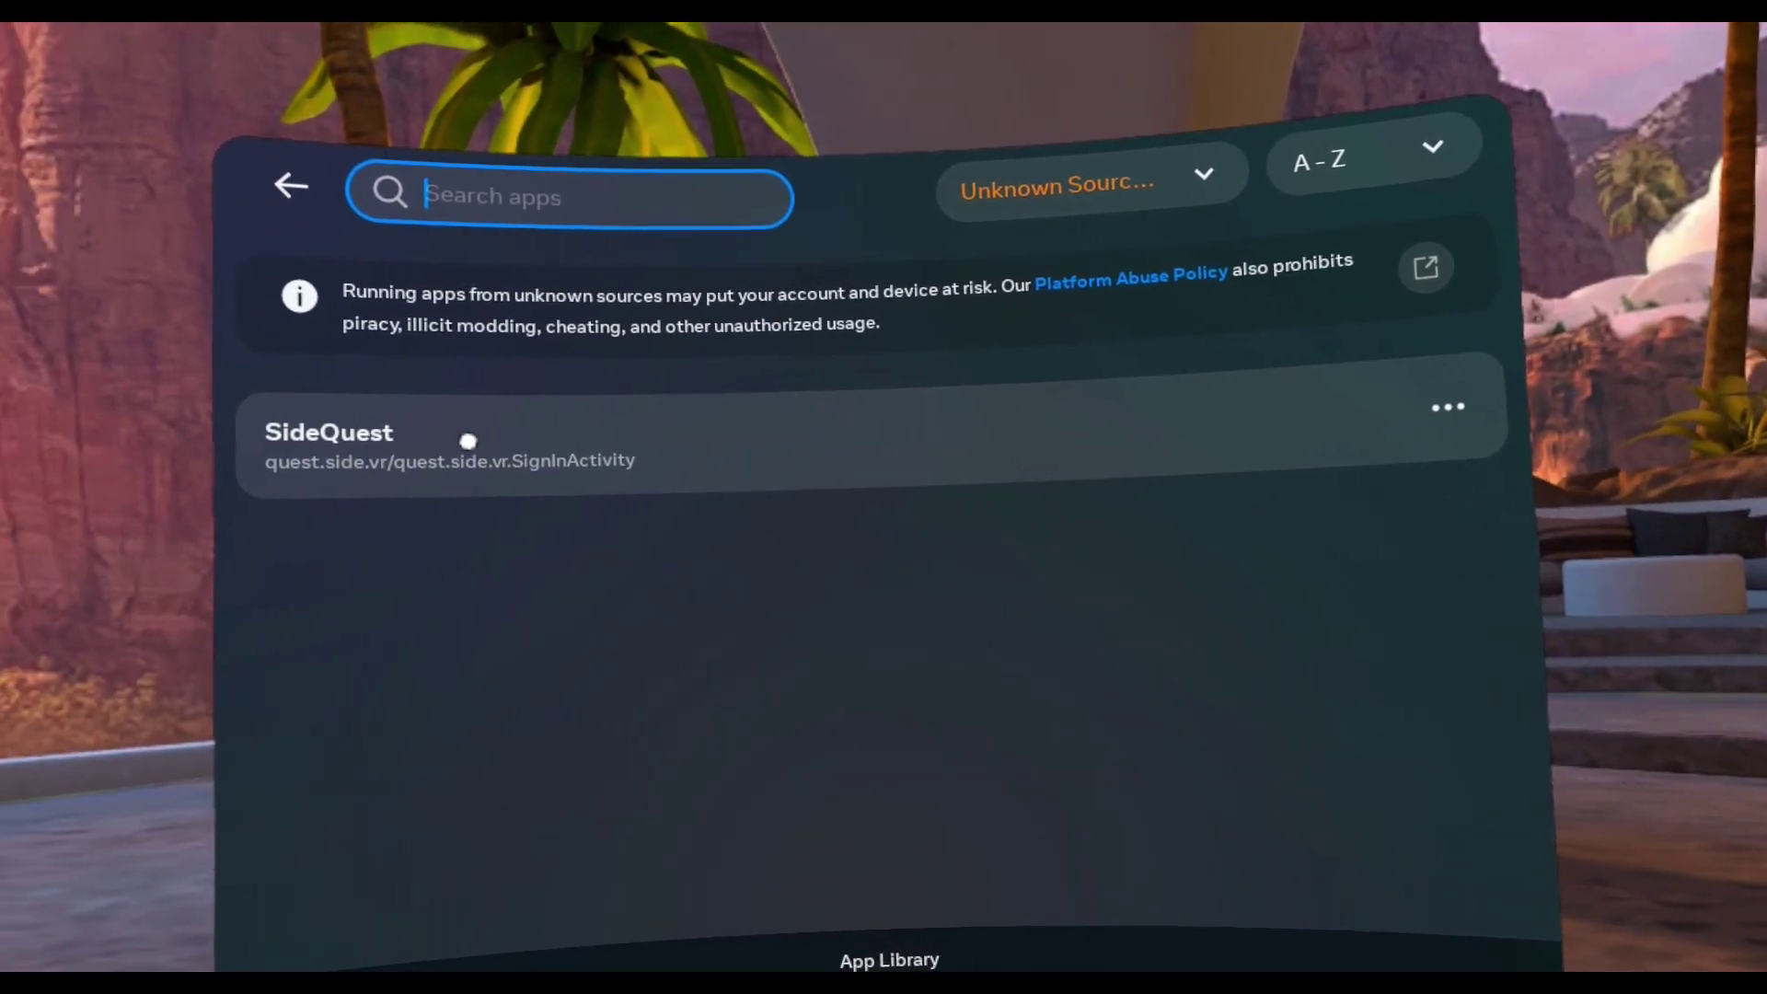